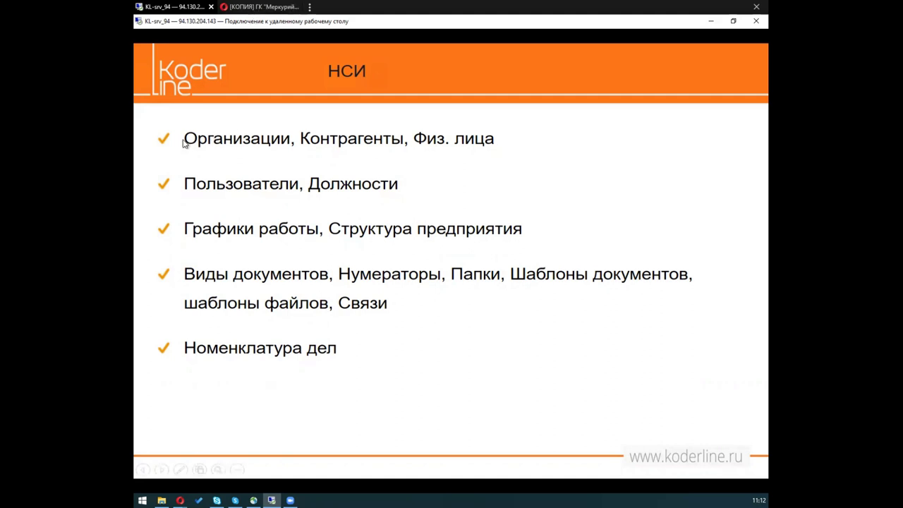
left_click(278, 152)
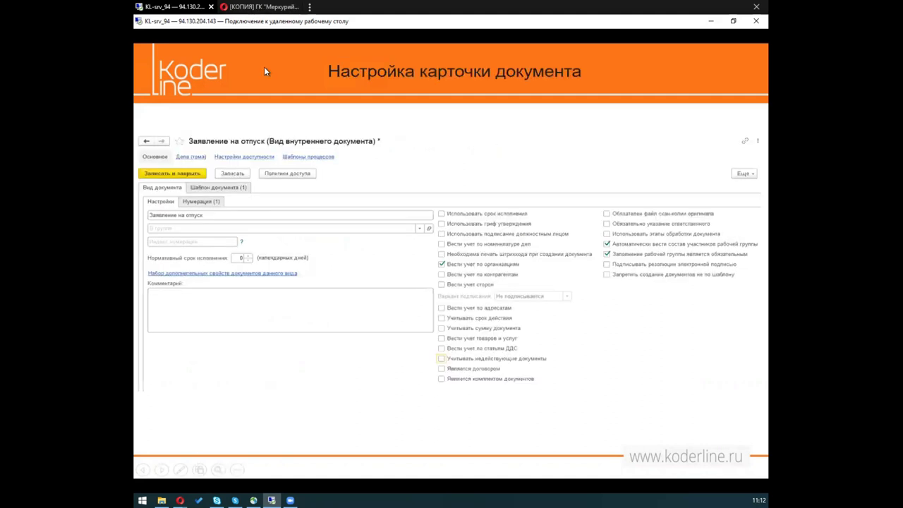
key("Left")
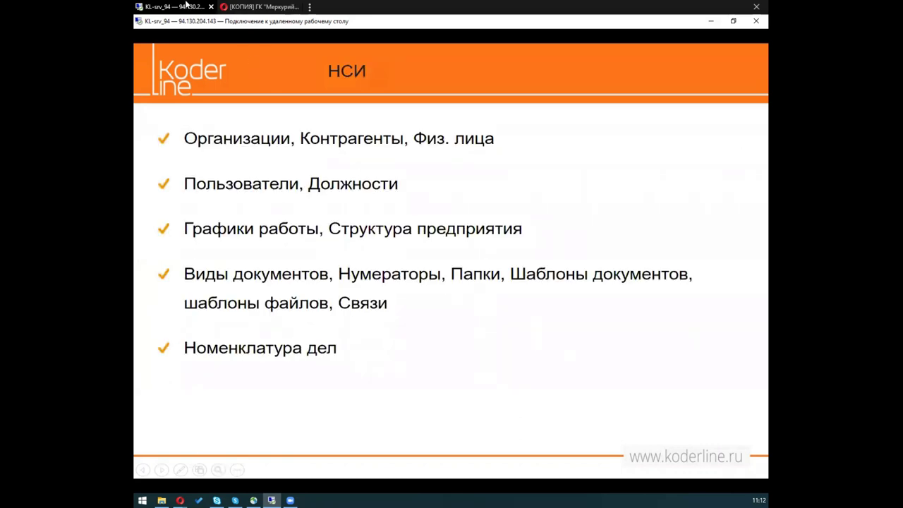
Switch to the 1С:Документооборот demo in the Opera browser and dismiss the Напоминания window
left_click(232, 6)
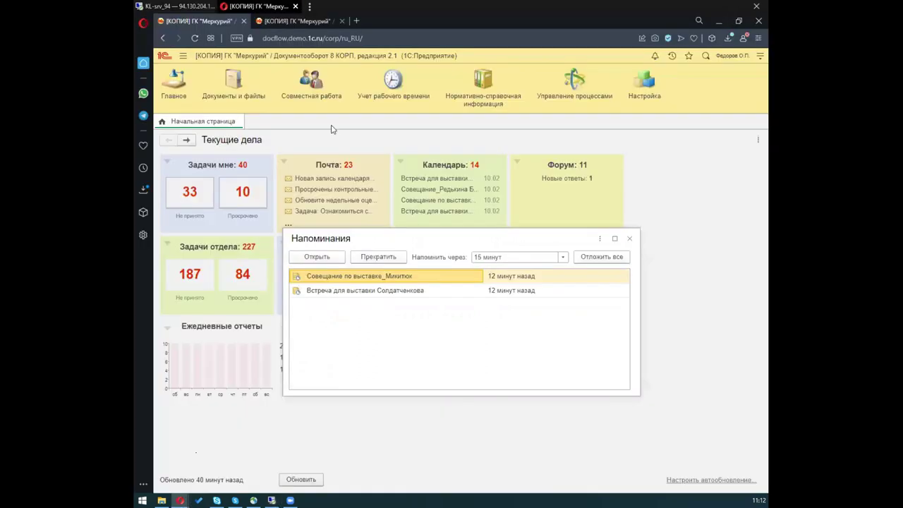
left_click(629, 239)
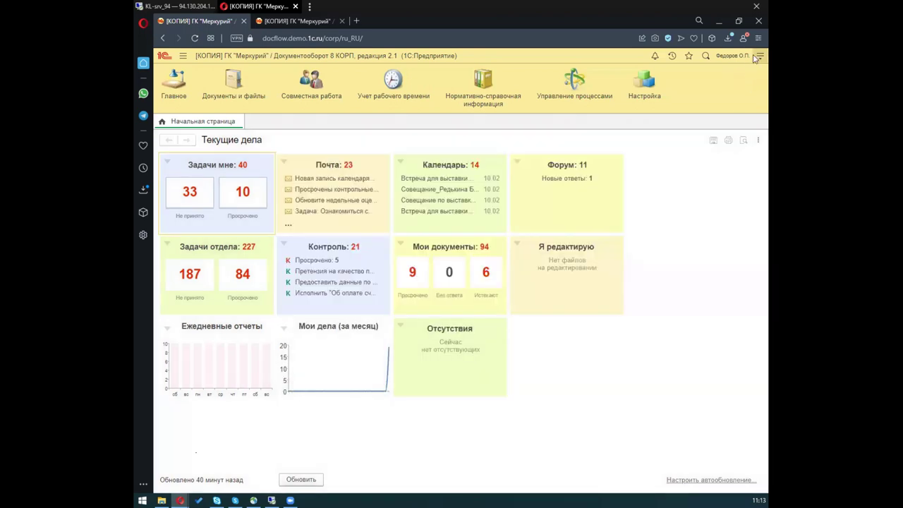
View the platform and configuration version in the О программе information, and close it
left_click(759, 56)
left_click(628, 217)
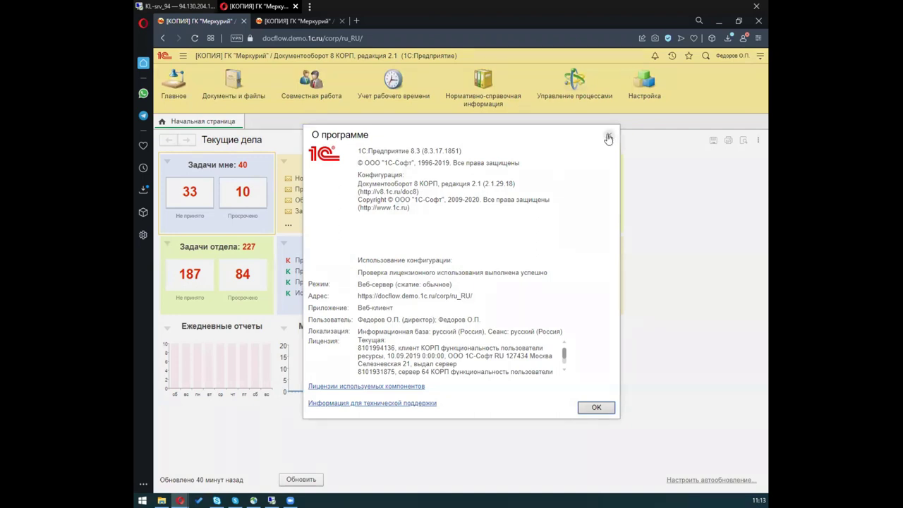
left_click(609, 136)
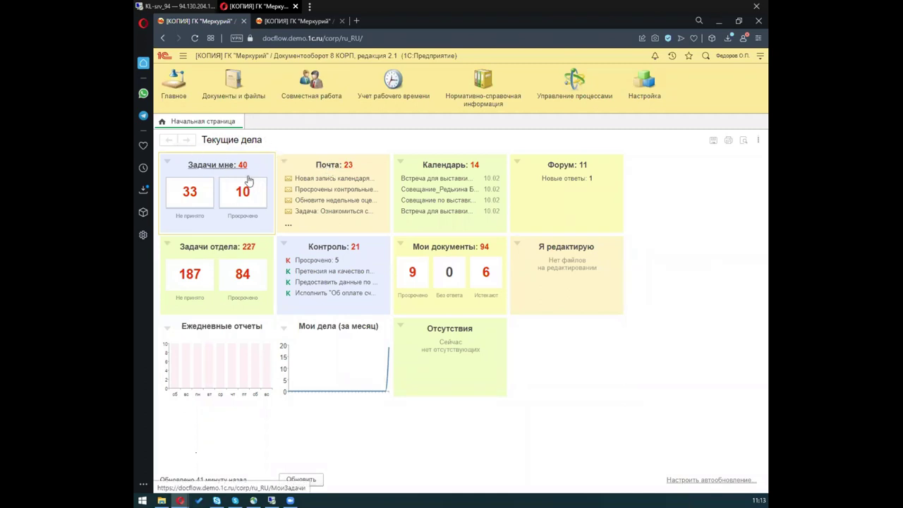
Review the Задачи мне list from the home page, previewing several tasks such as "Заключение по договору поставки бетона", and close it
left_click(229, 167)
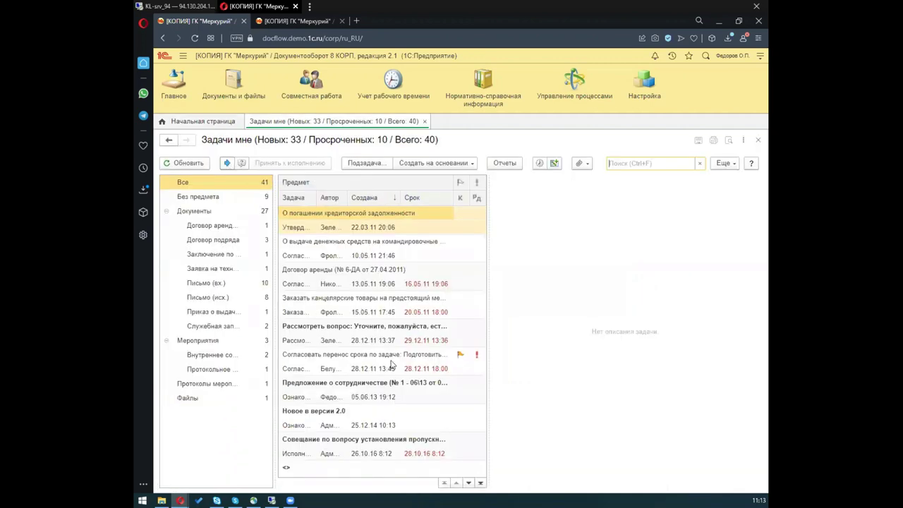
left_click(361, 342)
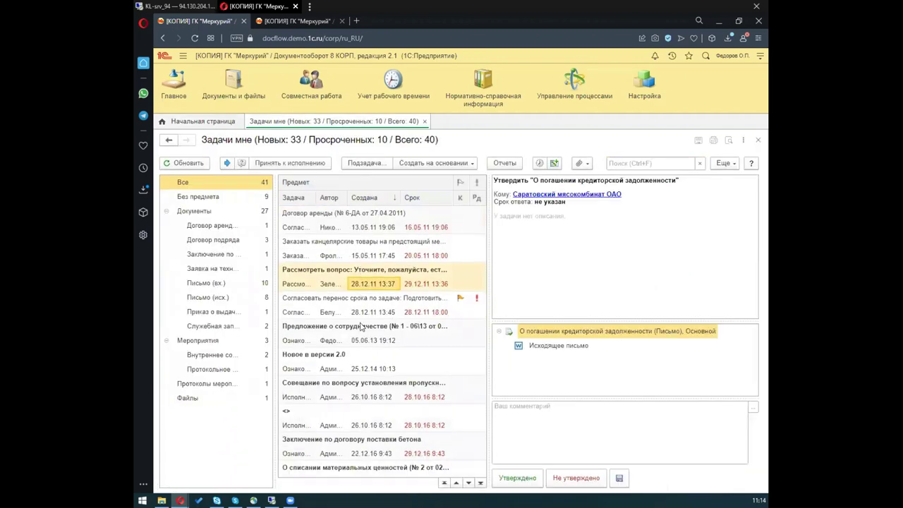
scroll(366, 386, "down", 2)
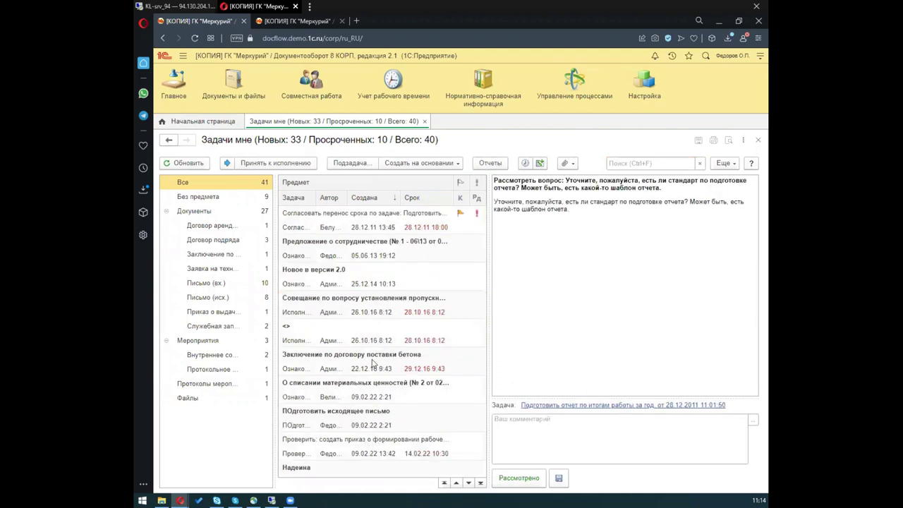
left_click(362, 371)
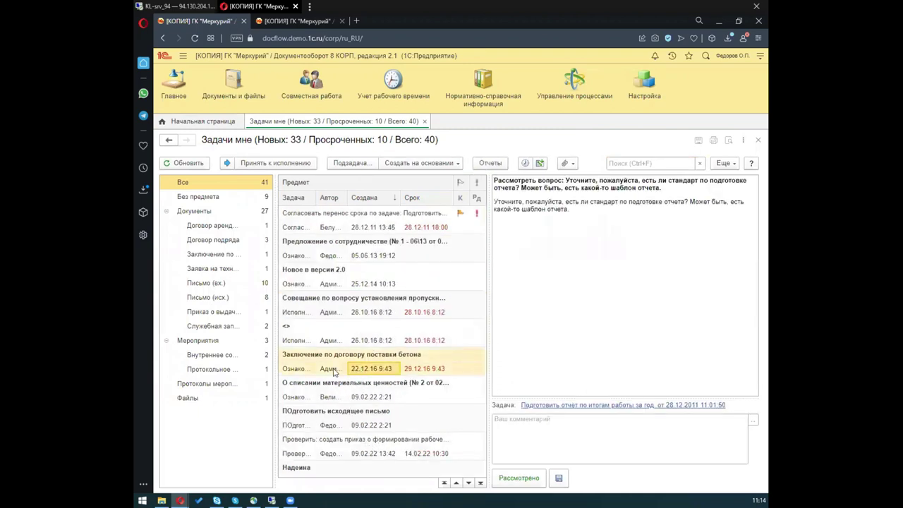
scroll(360, 316, "up", 1)
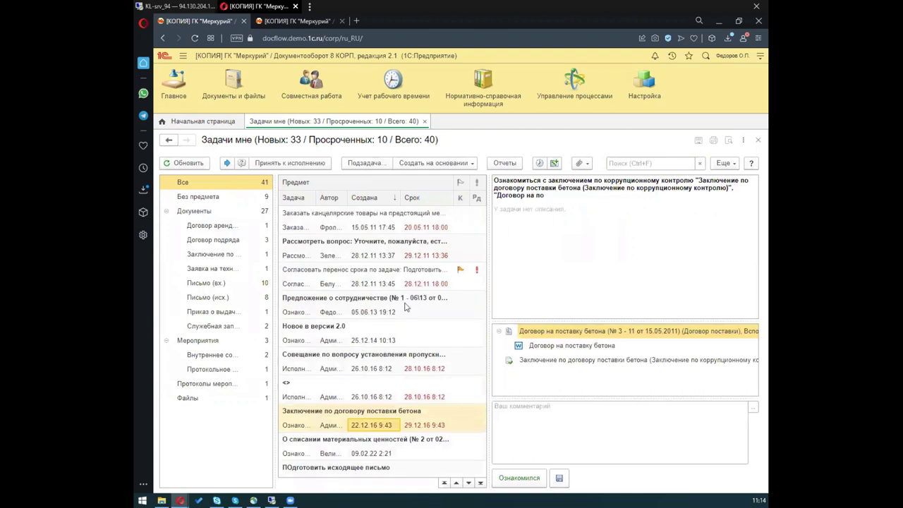
scroll(356, 322, "up", 3)
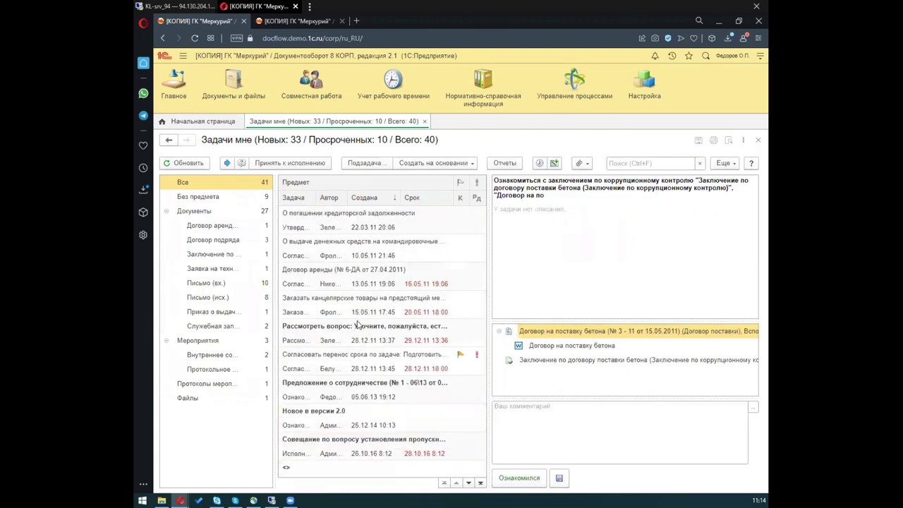
left_click(424, 284)
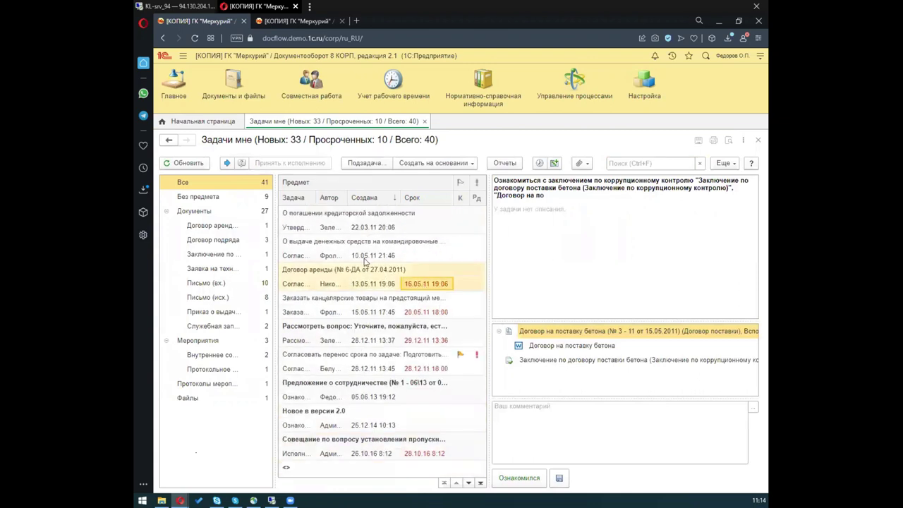
left_click(388, 238)
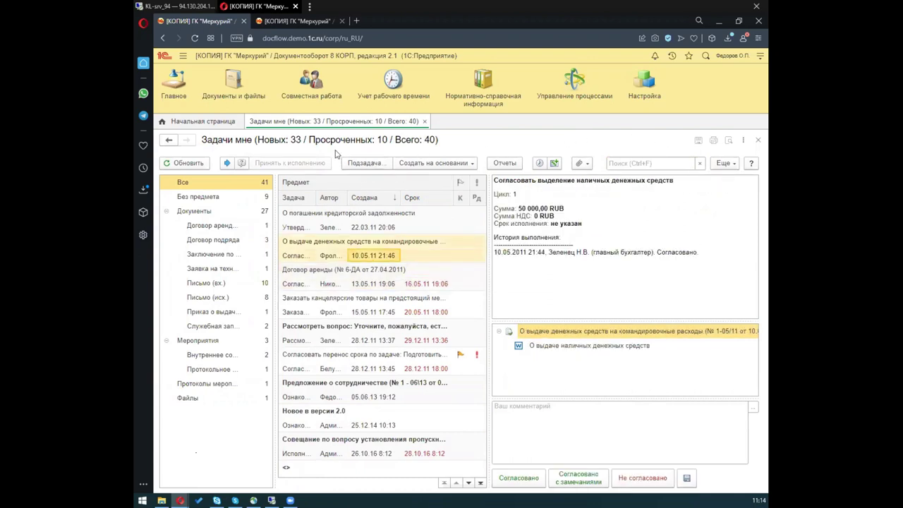
left_click(425, 122)
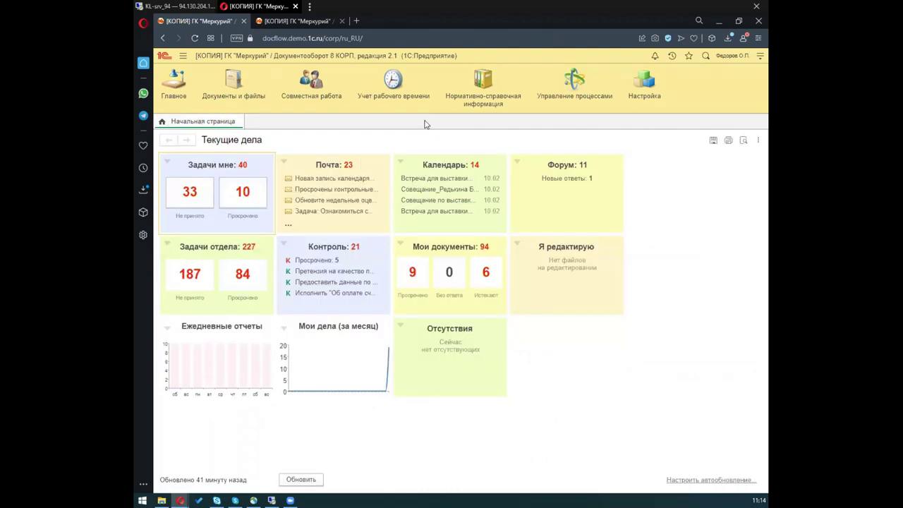
Open the Организации directory, look through its three Меркурий companies, and close the list
left_click(484, 103)
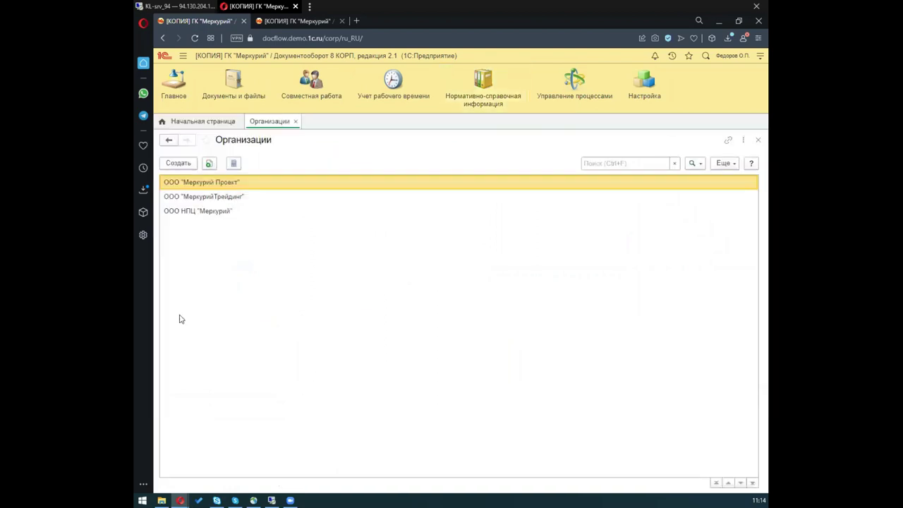
left_click(206, 198)
left_click(202, 211)
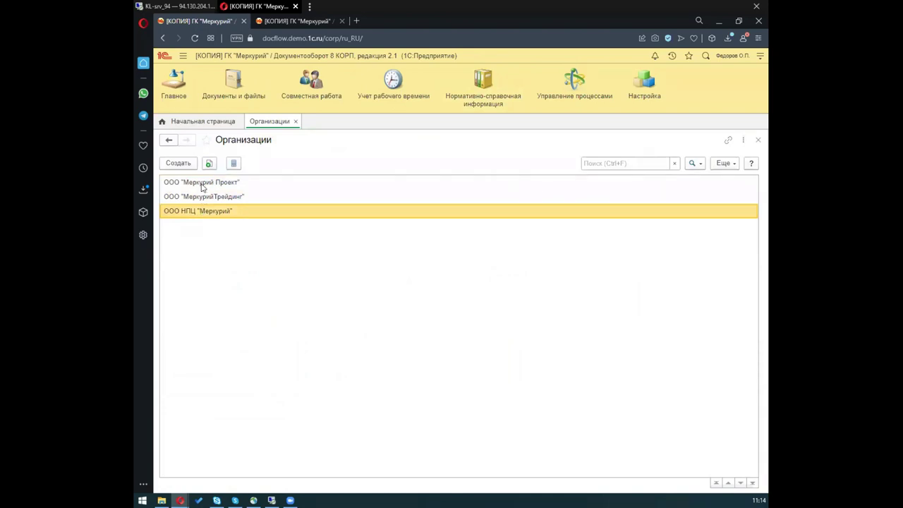
left_click(203, 185)
left_click(202, 198)
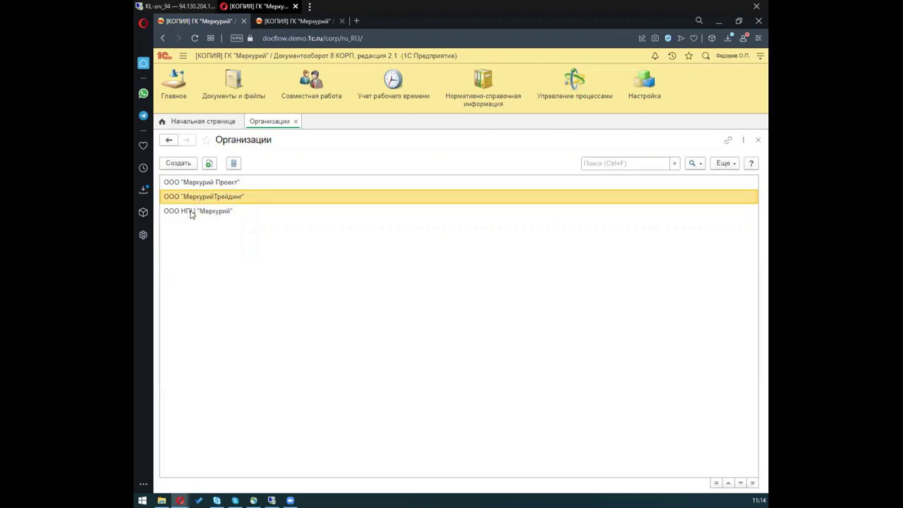
left_click(191, 213)
left_click(194, 185)
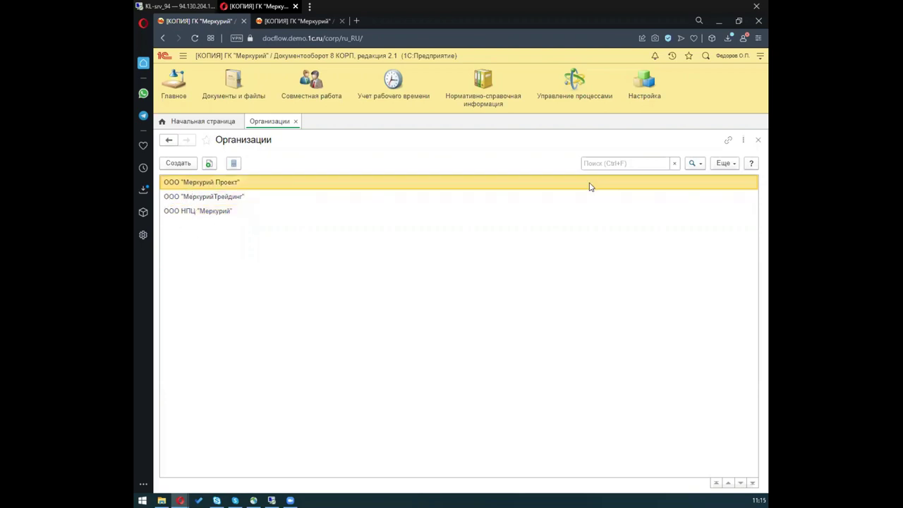
left_click(757, 139)
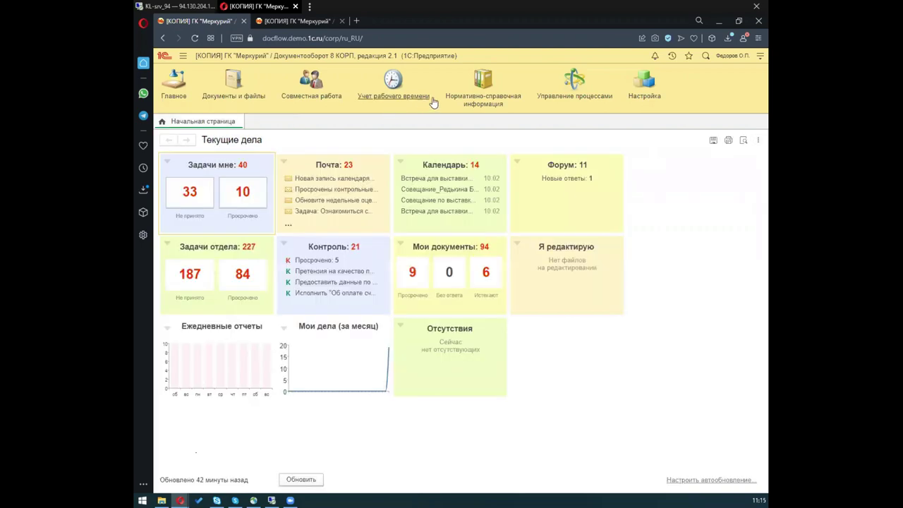
Open the Контрагенты directory from the Совместная работа section and look through the list of counterparties
left_click(483, 90)
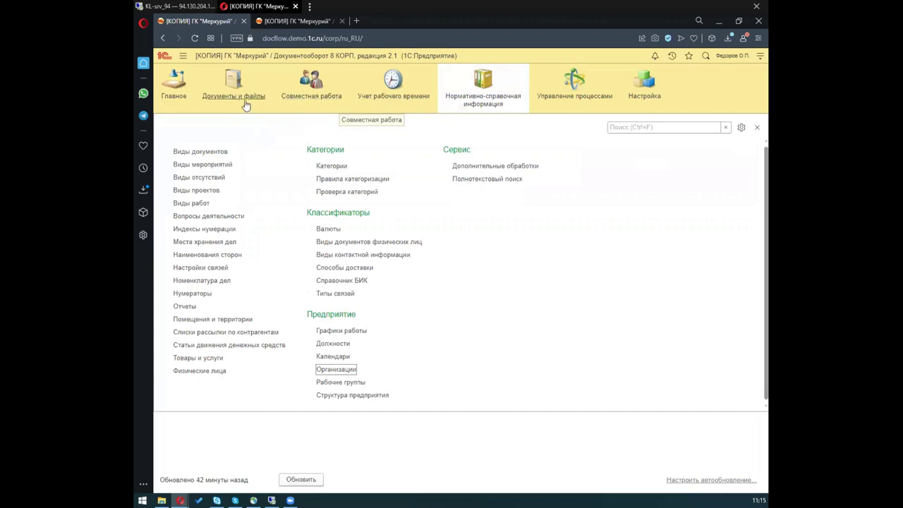
left_click(301, 96)
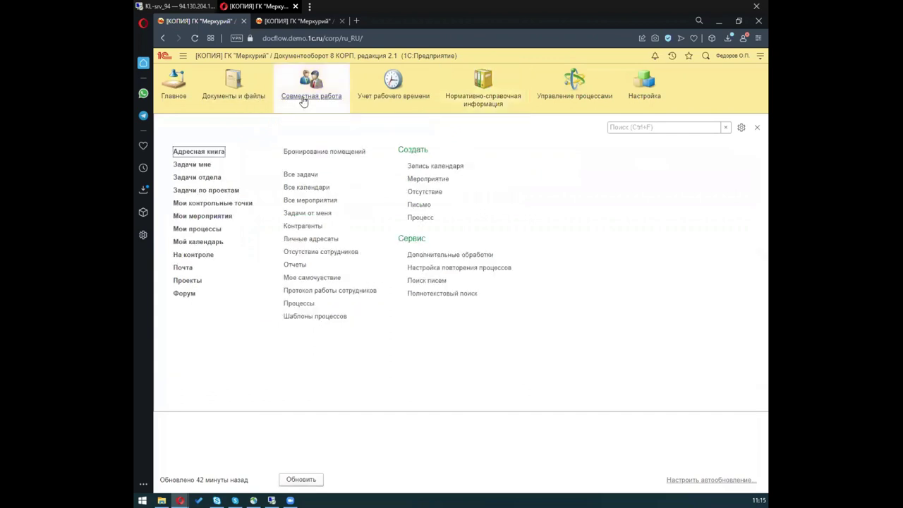
left_click(303, 226)
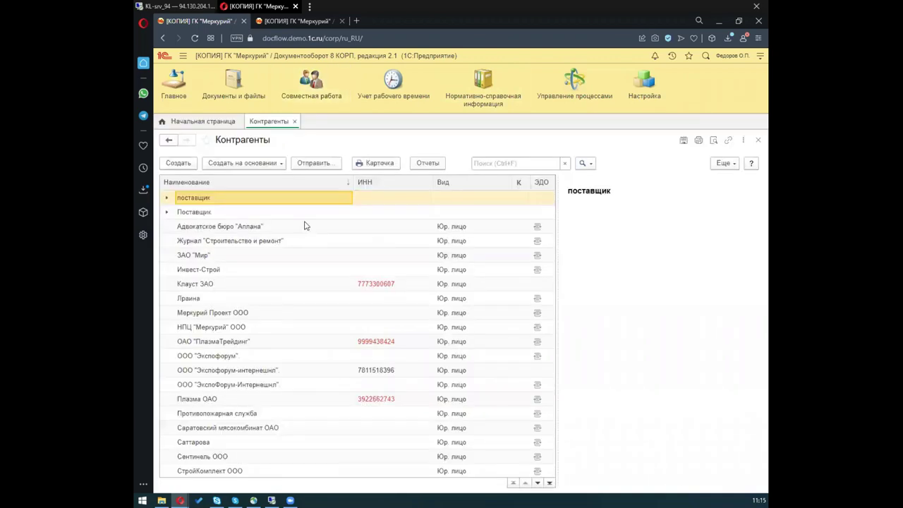
scroll(243, 289, "down", 1)
scroll(241, 288, "up", 1)
Open the Структура предприятия directory and examine the employees of the whole enterprise, Администрация and Бухгалтерия
left_click(469, 104)
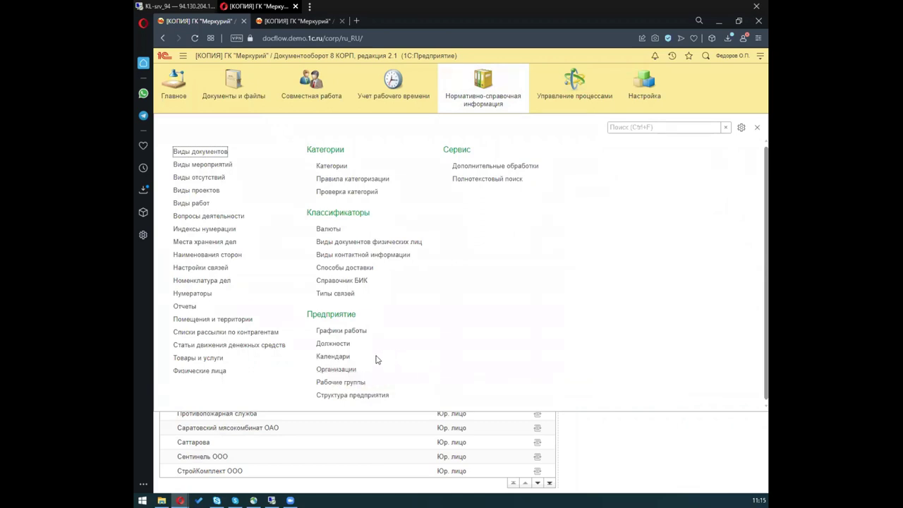
left_click(343, 396)
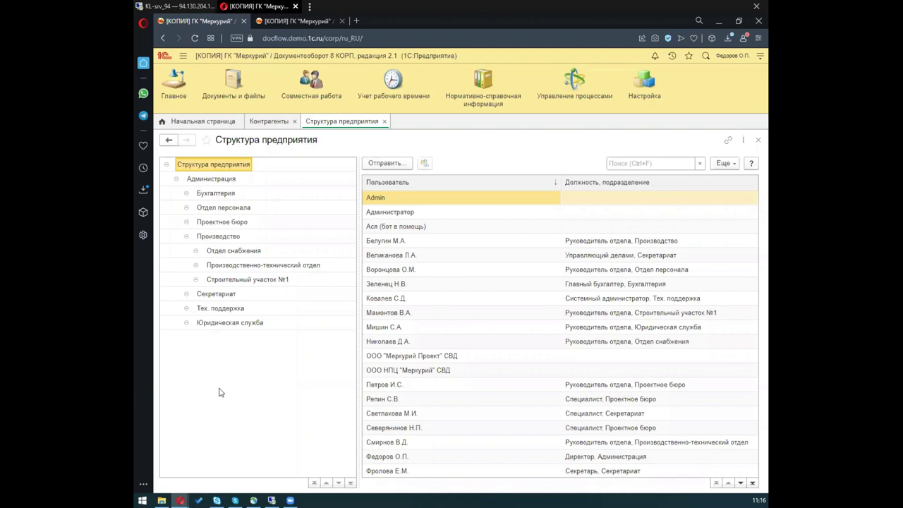
left_click(176, 181)
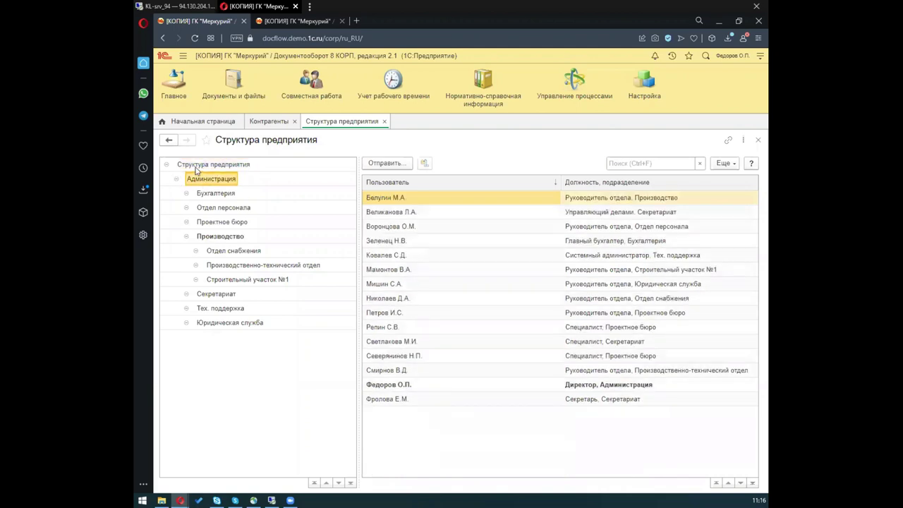
left_click(203, 166)
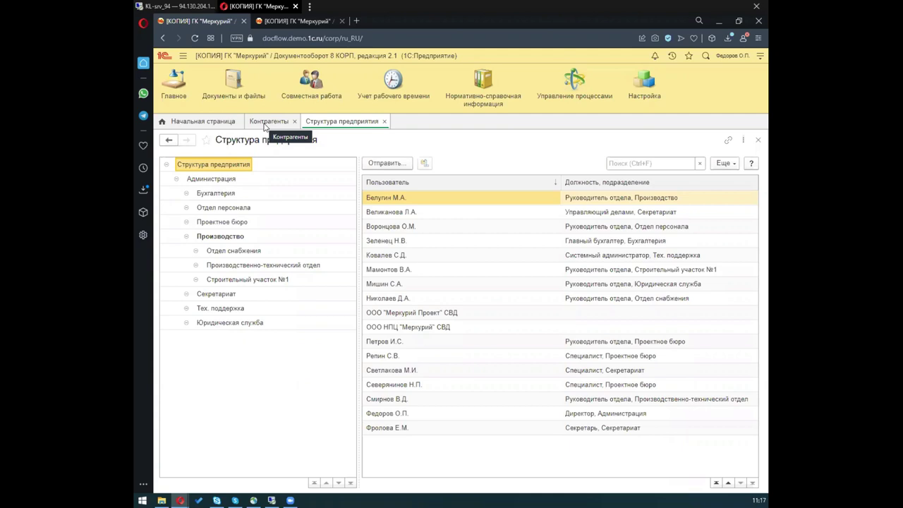
left_click(206, 179)
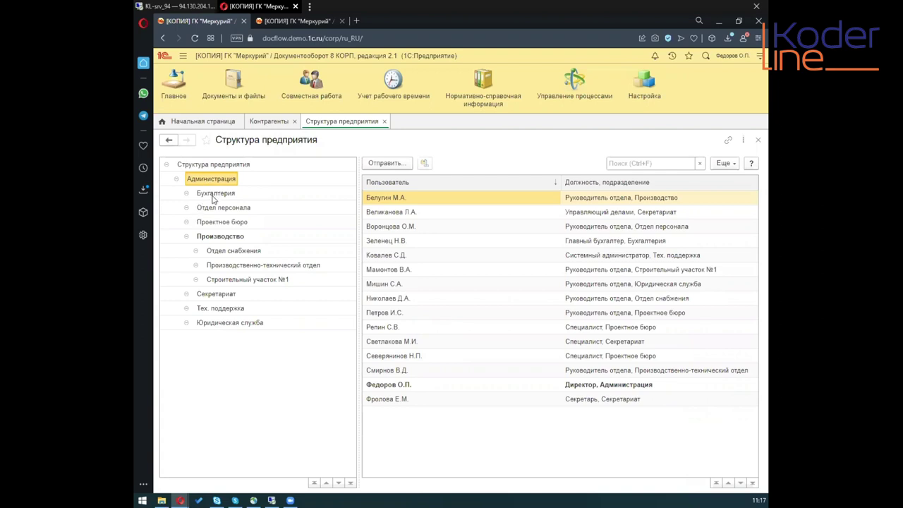
left_click(214, 196)
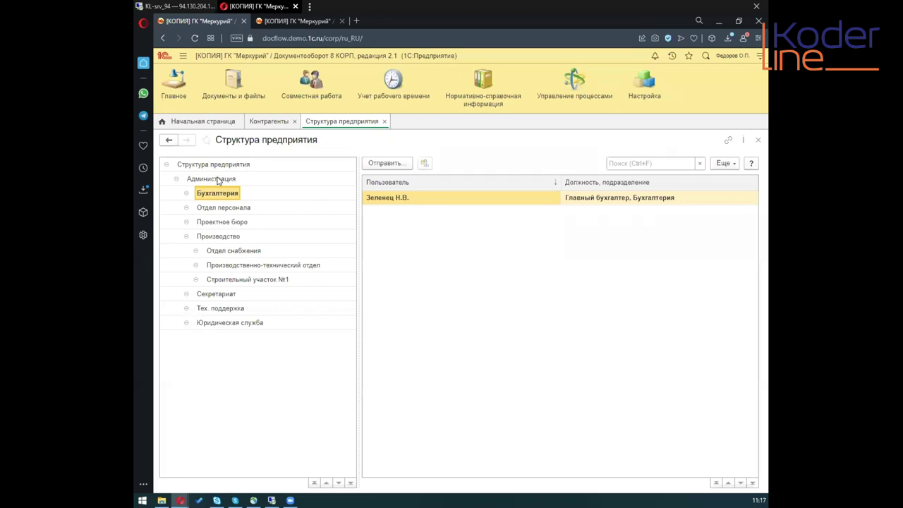
left_click(469, 198)
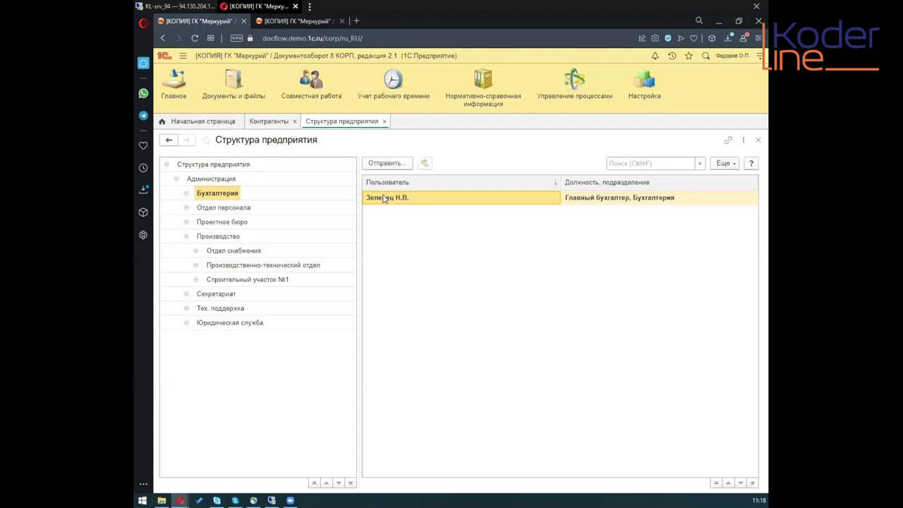
Collapse the Производство branch and close the Структура предприятия and Контрагенты lists
left_click(187, 237)
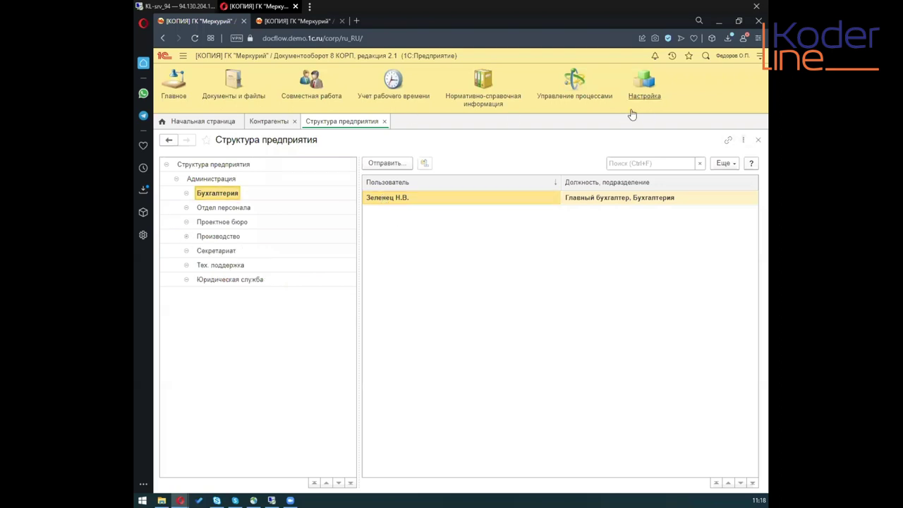
left_click(383, 121)
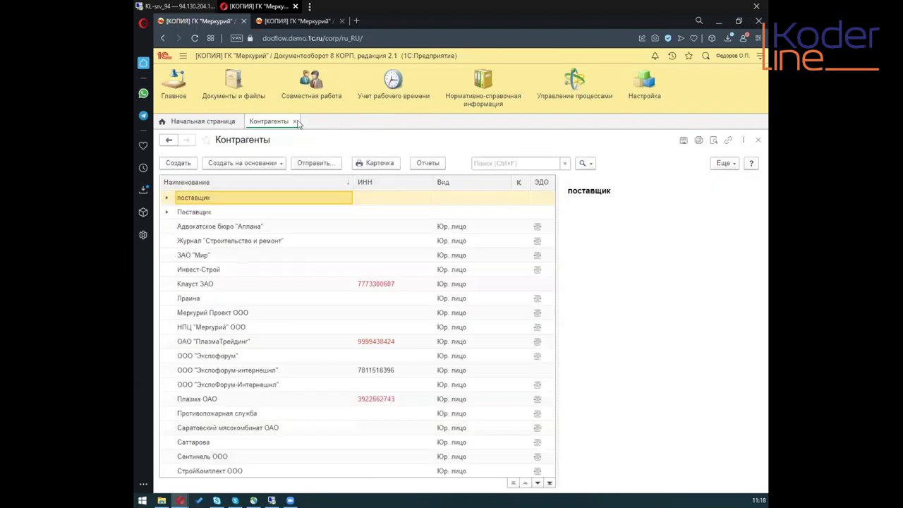
left_click(295, 122)
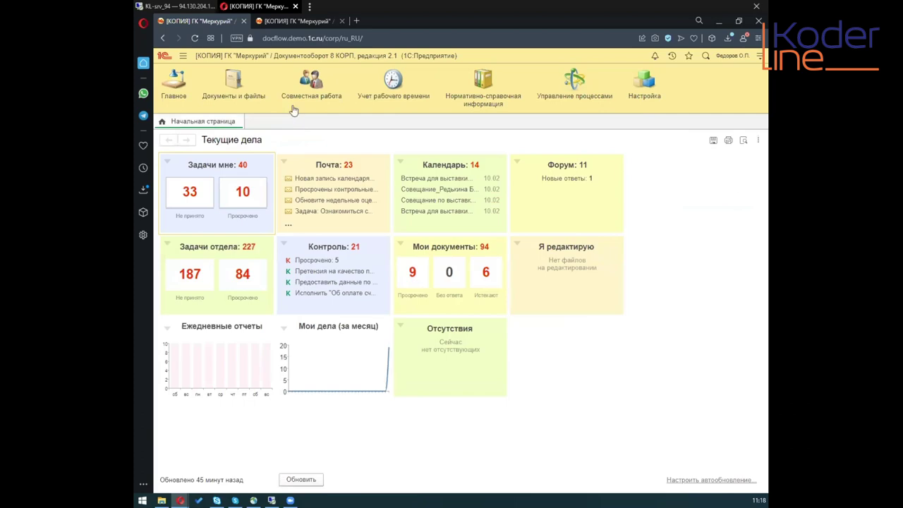
left_click(482, 102)
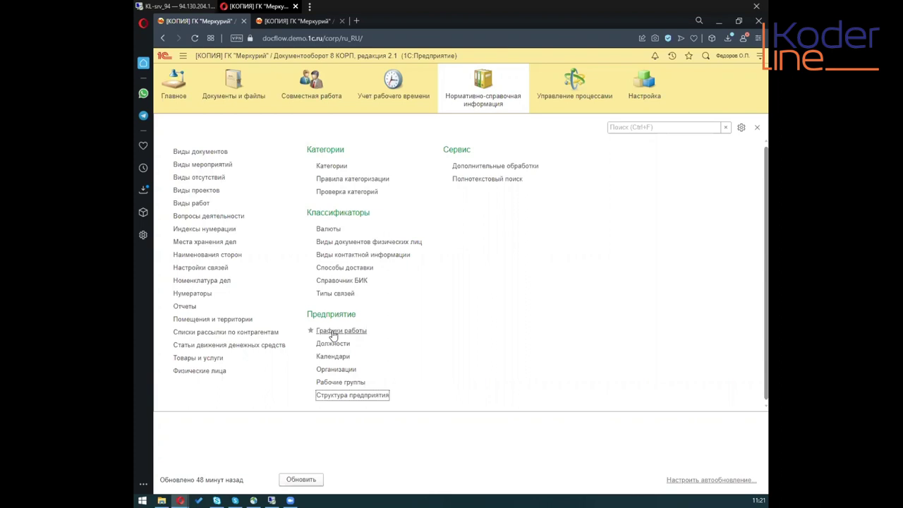
left_click(757, 129)
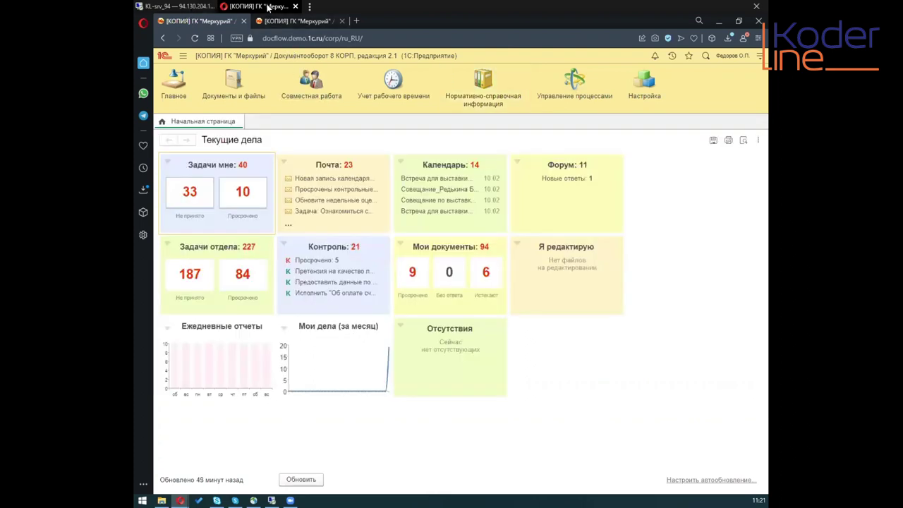
Review the НСИ slide in the remote desktop session, and open the Виды документов directory from Нормативно-справочная информация in the browser
left_click(174, 7)
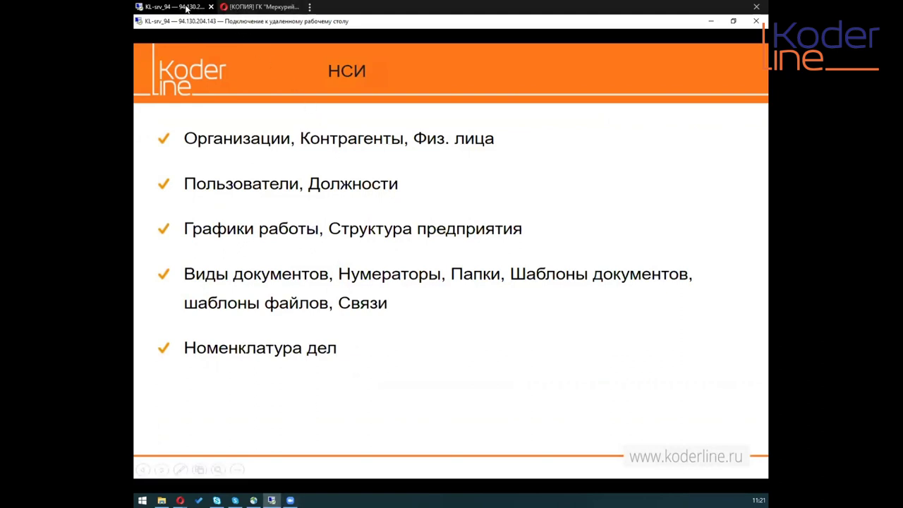
left_click(258, 6)
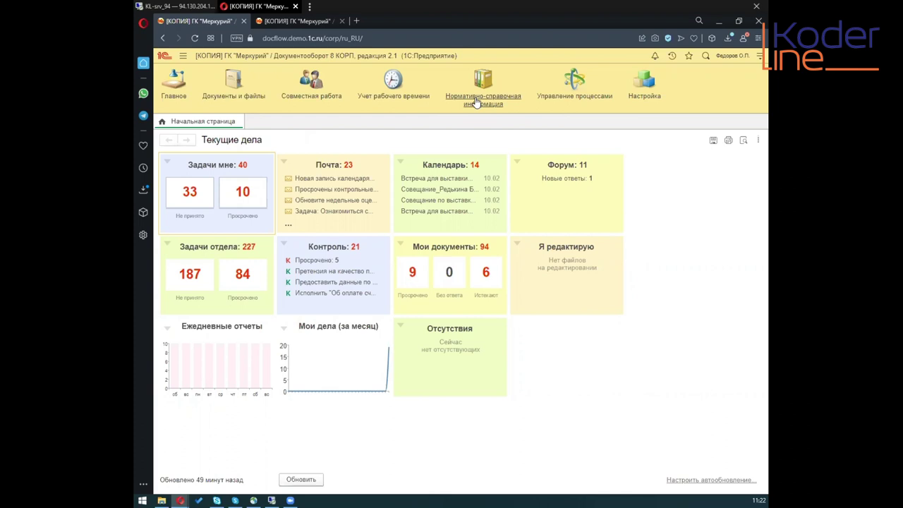
left_click(476, 103)
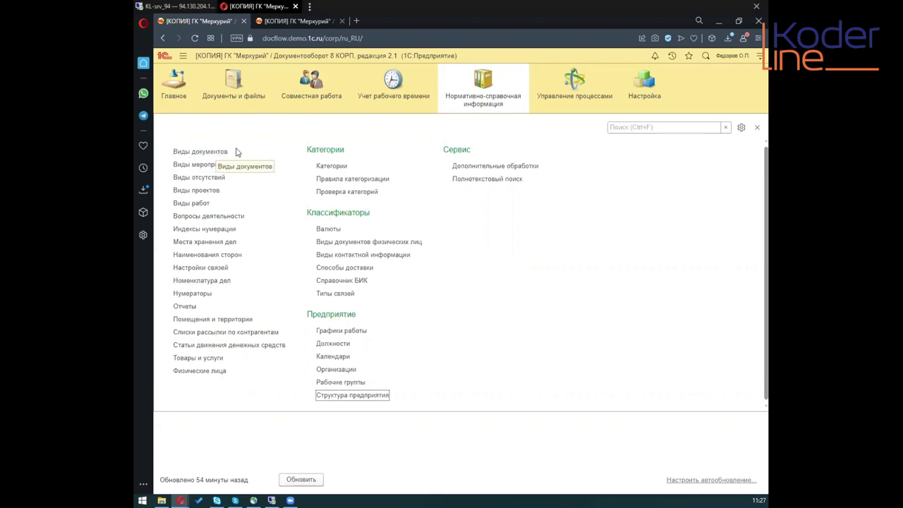
left_click(200, 152)
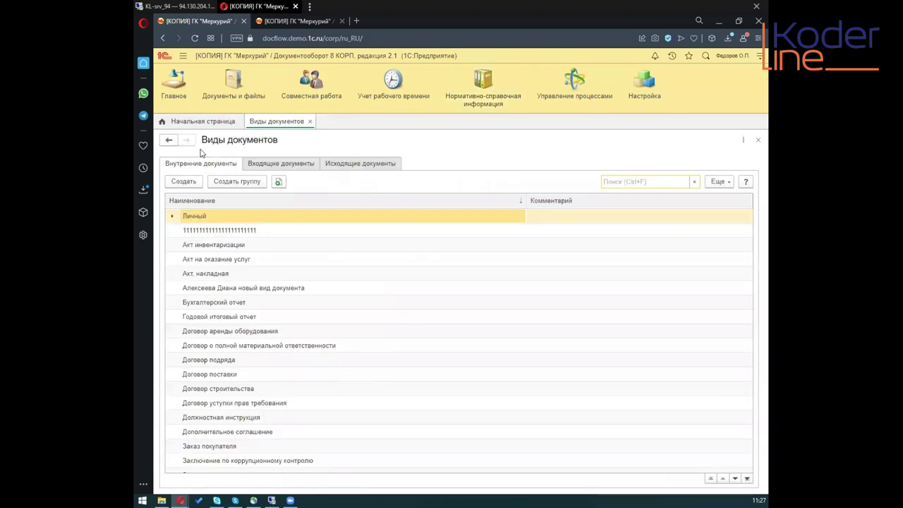
Expand the Личный group of internal document types, view the templates in it, and collapse the group
left_click(204, 217)
left_click(171, 218)
left_click(172, 218)
left_click(190, 233)
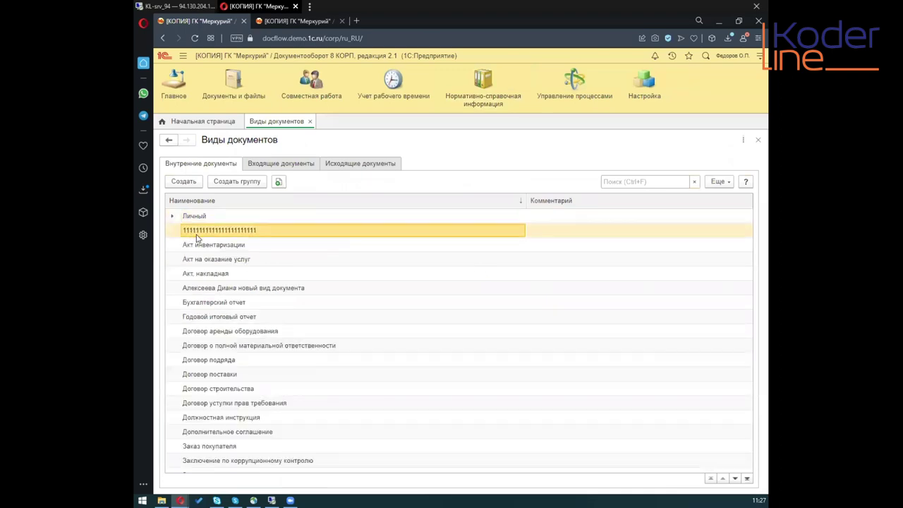
left_click(172, 217)
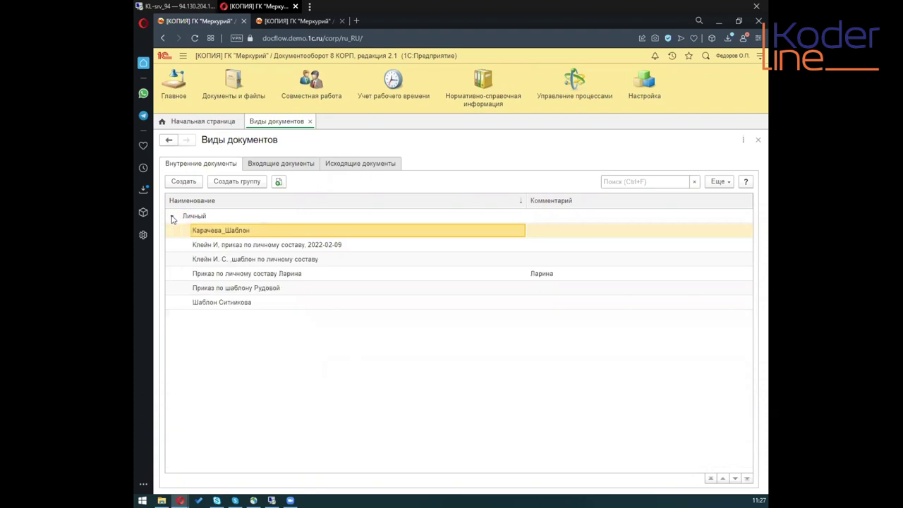
left_click(173, 218)
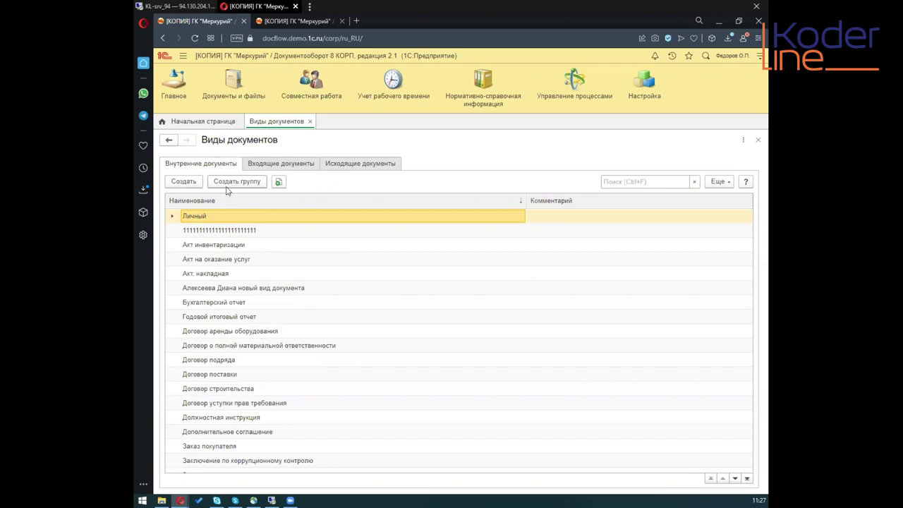
Look through the list of internal document types around Годовой итоговый отчет and dismiss the exhibition meeting reminder
left_click(198, 233)
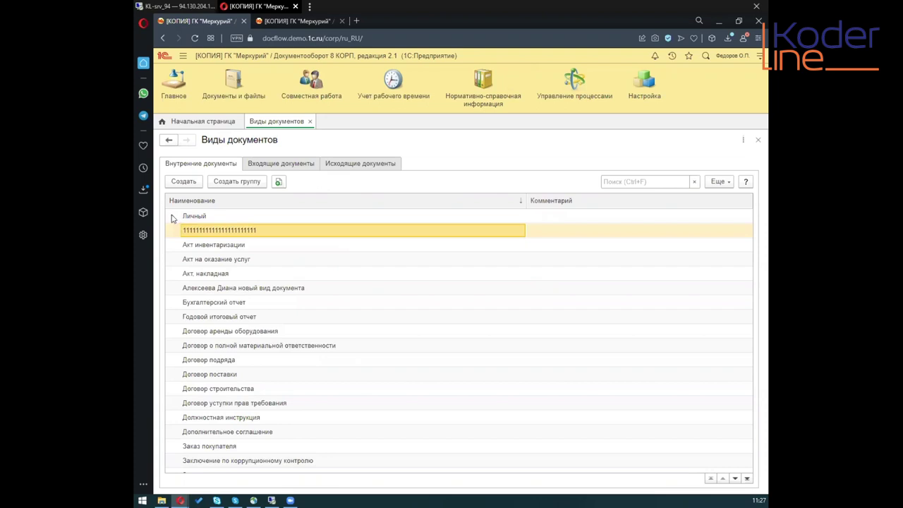
left_click(199, 319)
scroll(200, 322, "down", 3)
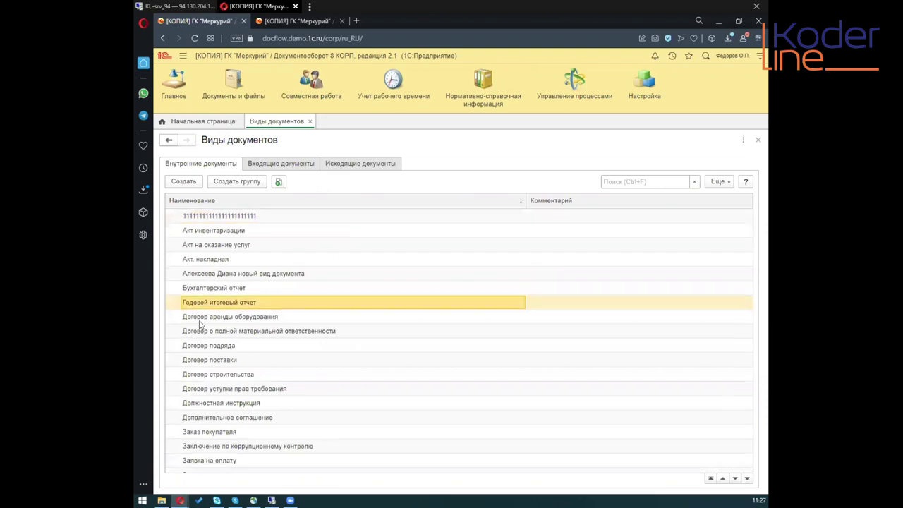
scroll(200, 323, "down", 4)
scroll(199, 322, "up", 3)
scroll(199, 321, "up", 4)
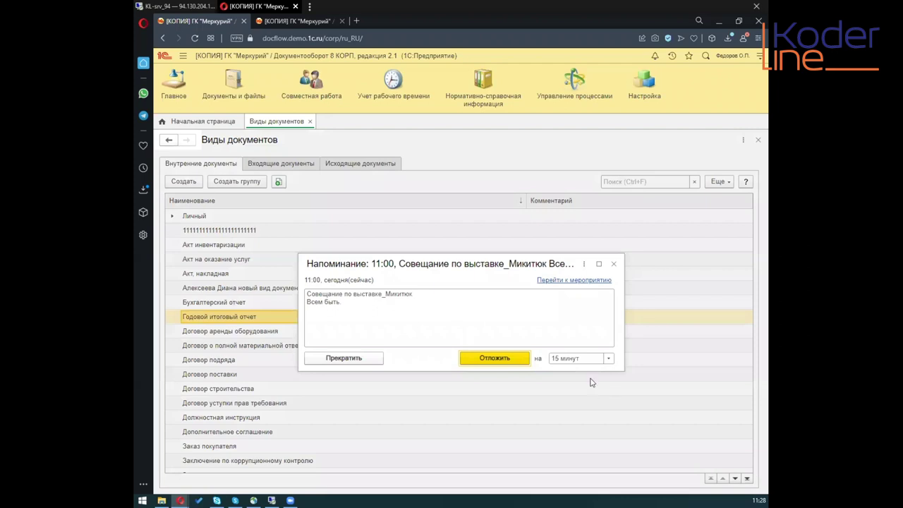
left_click(613, 266)
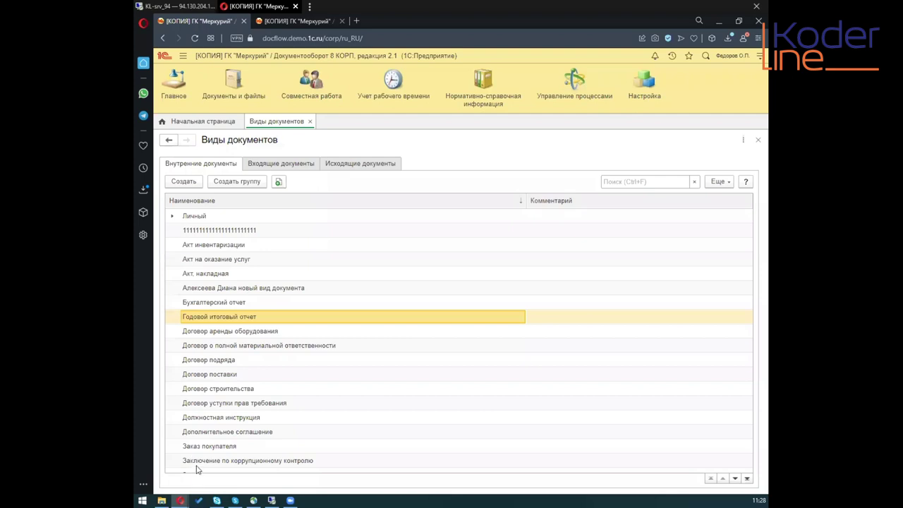
Examine the contract and act types among the internal document types, dismissing the reminder about the exhibition appointment in Кабинет 2110
left_click(207, 345)
scroll(208, 349, "down", 2)
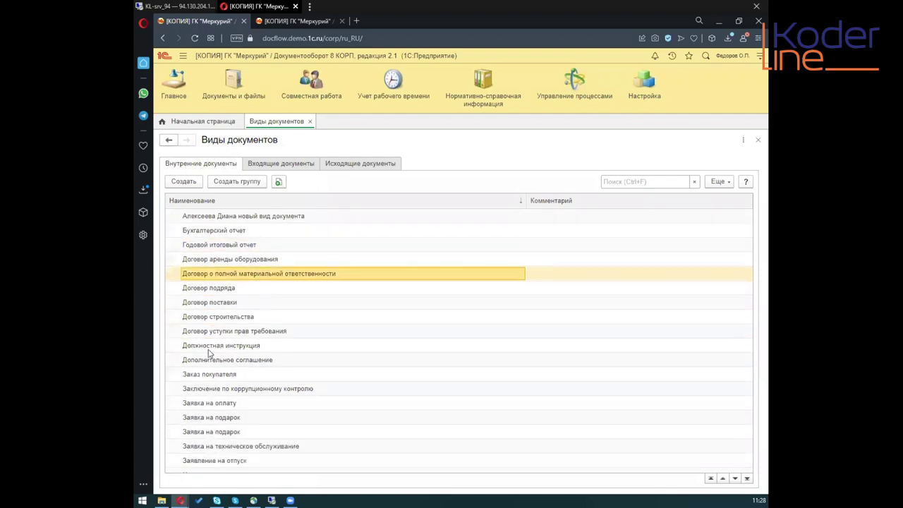
left_click(205, 261)
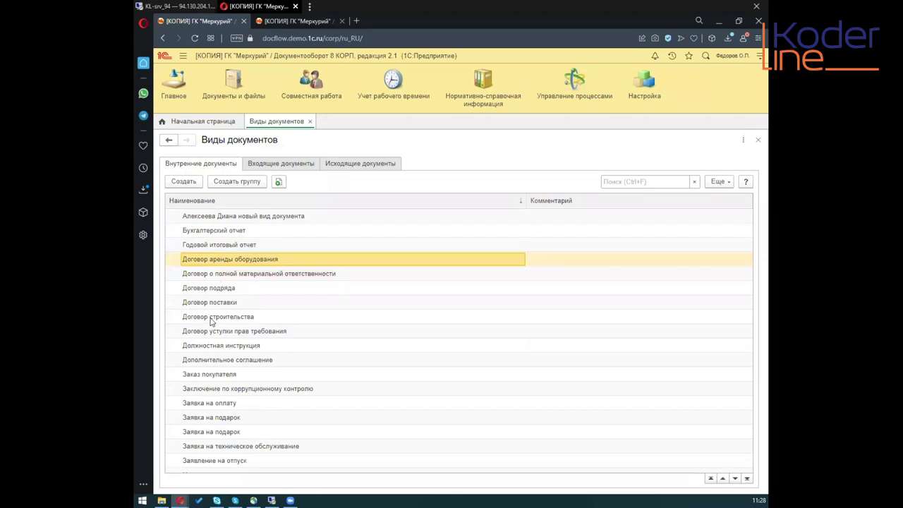
scroll(211, 322, "up", 3)
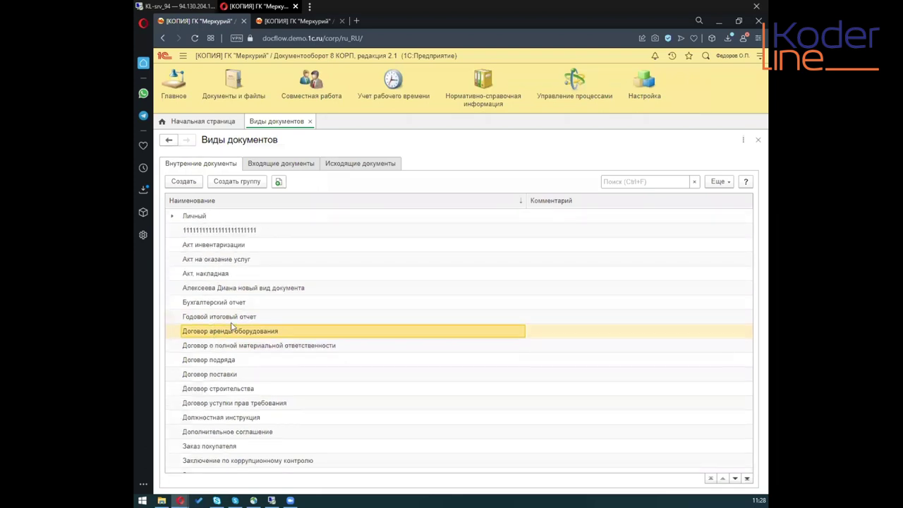
left_click(222, 232)
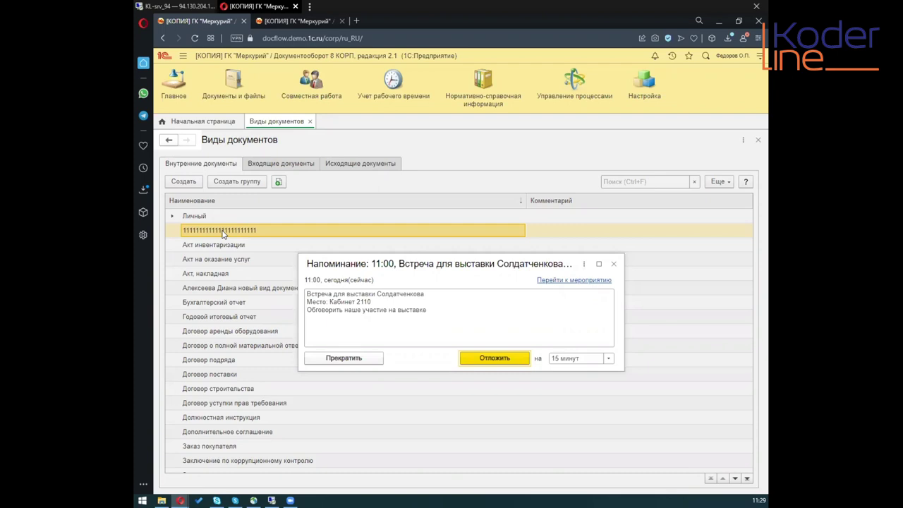
left_click(614, 265)
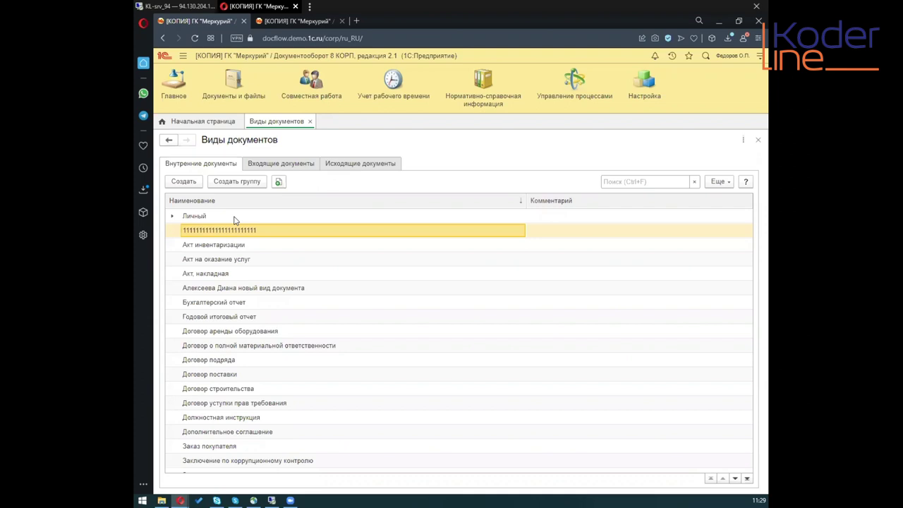
left_click(223, 263)
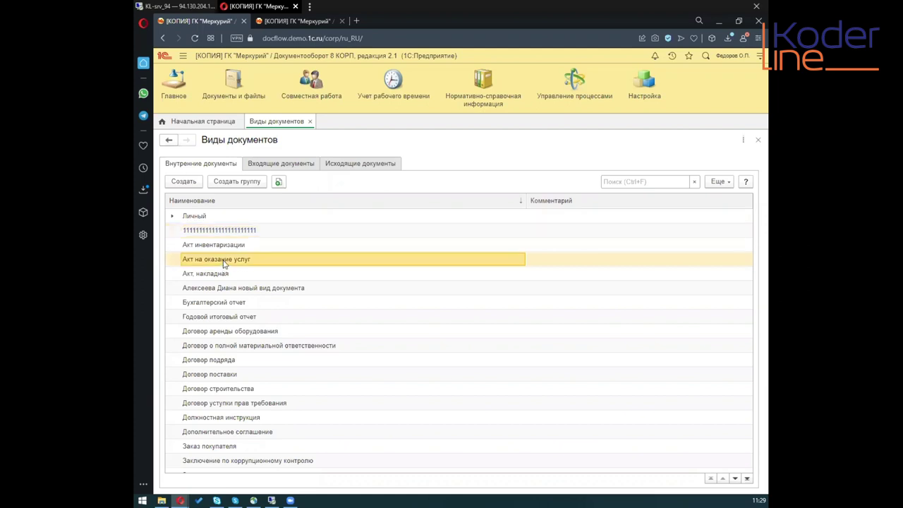
Compare the incoming and outgoing document types with the internal ones, and return to Внутренние документы
left_click(191, 163)
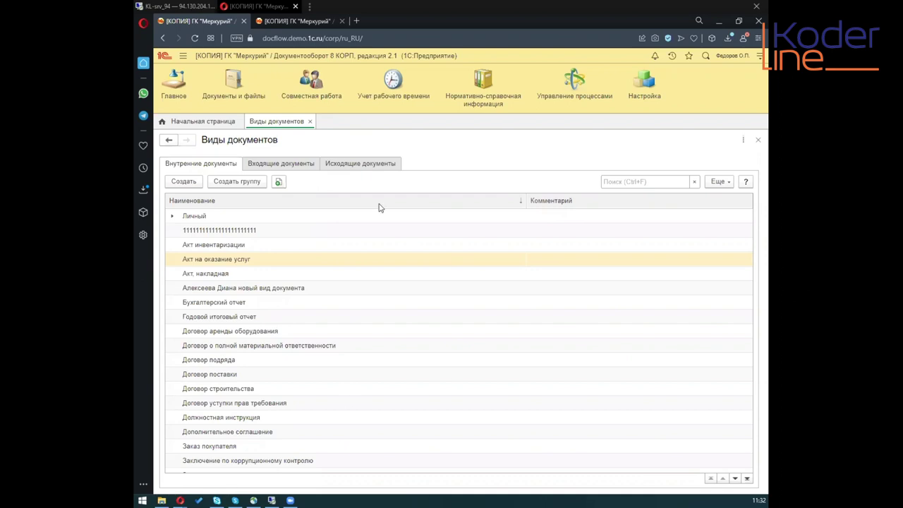
left_click(243, 233)
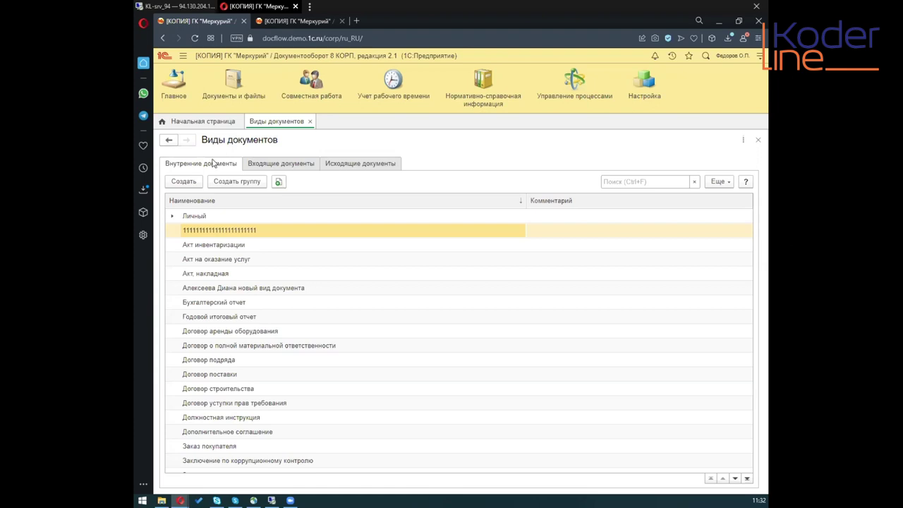
left_click(279, 164)
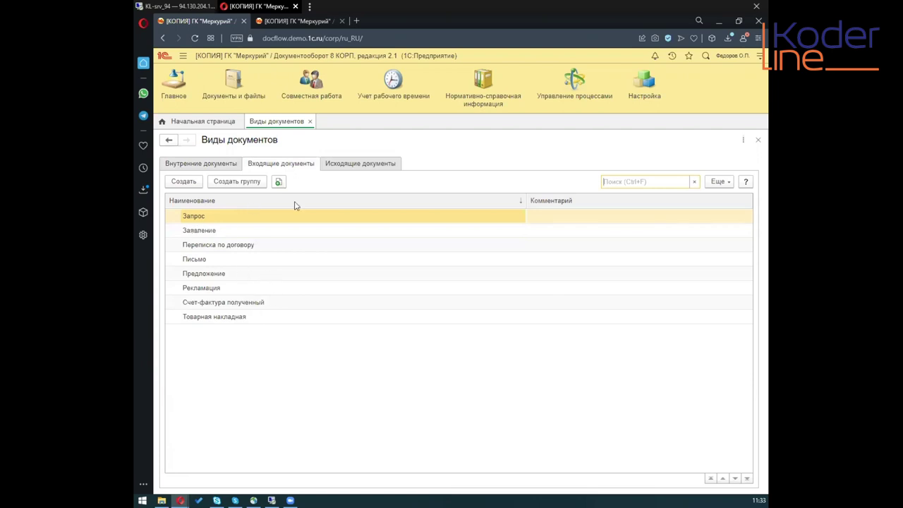
left_click(355, 166)
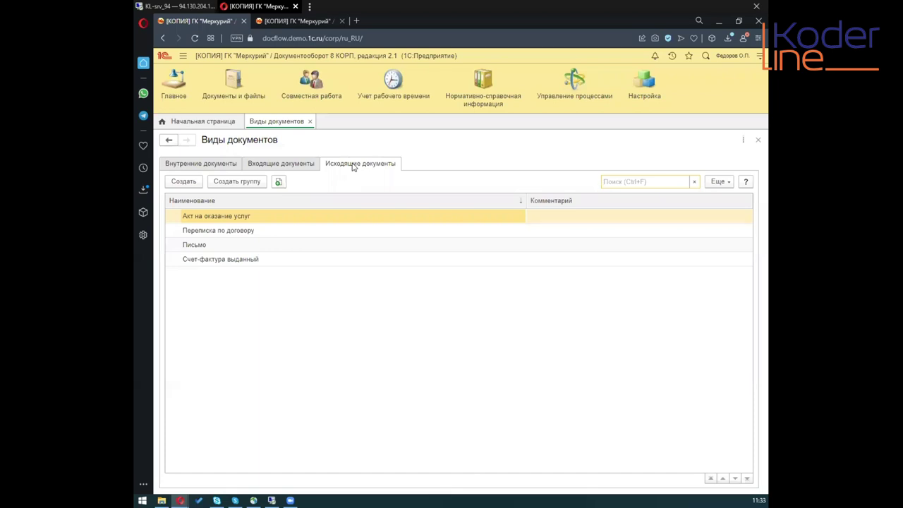
left_click(285, 165)
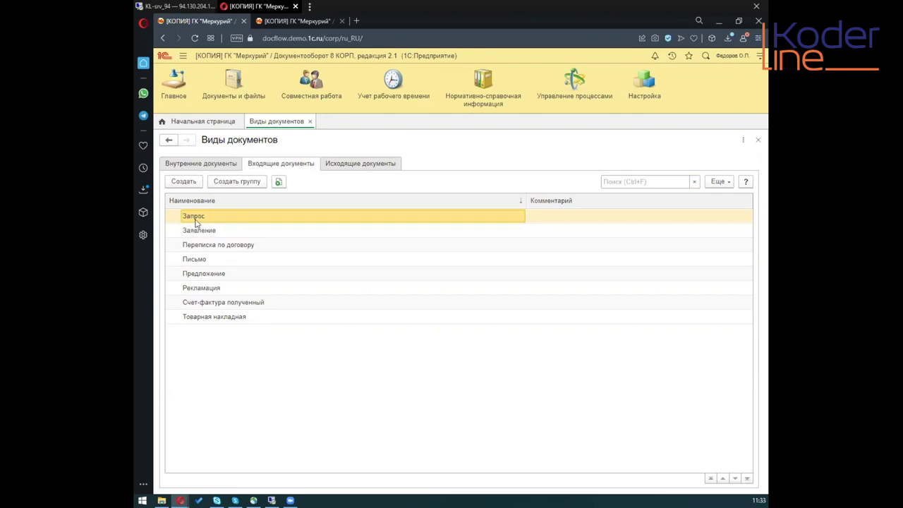
left_click(186, 165)
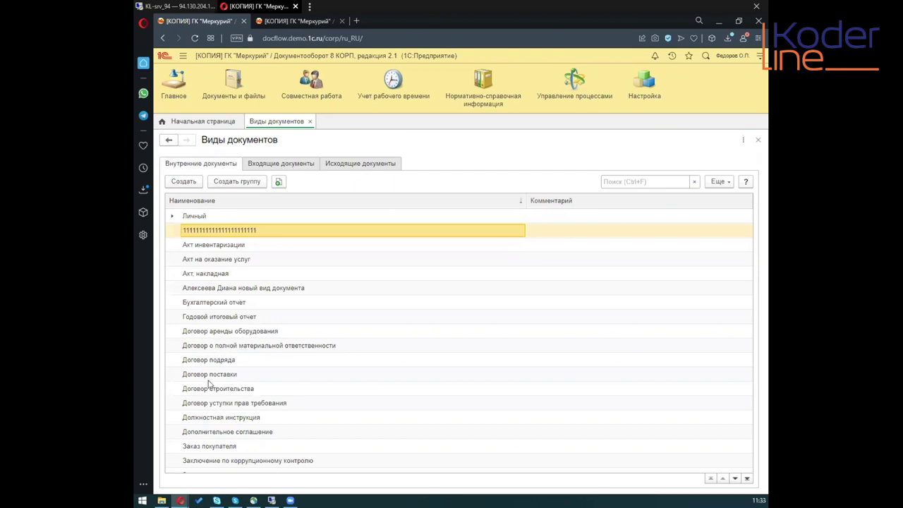
Point out Договор подряда and Акт инвентаризации as examples in the internal document types list
left_click(205, 346)
left_click(209, 360)
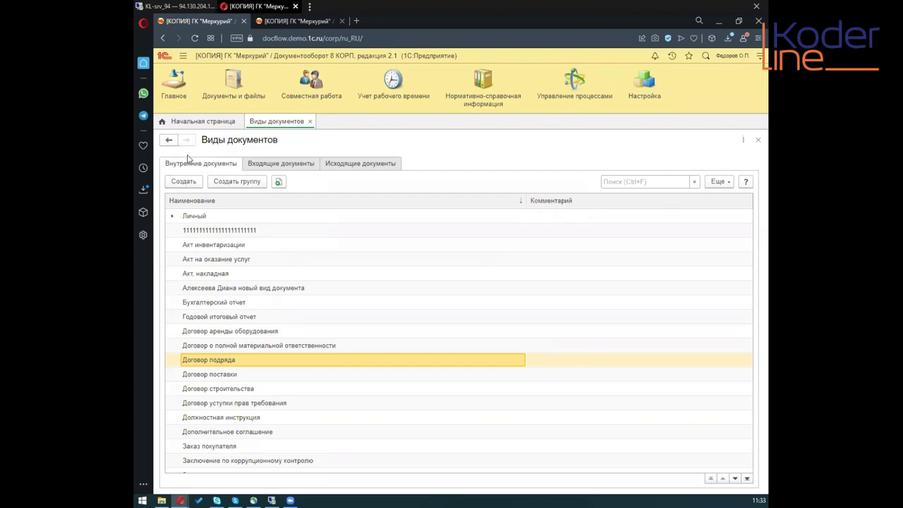
scroll(231, 345, "down", 1)
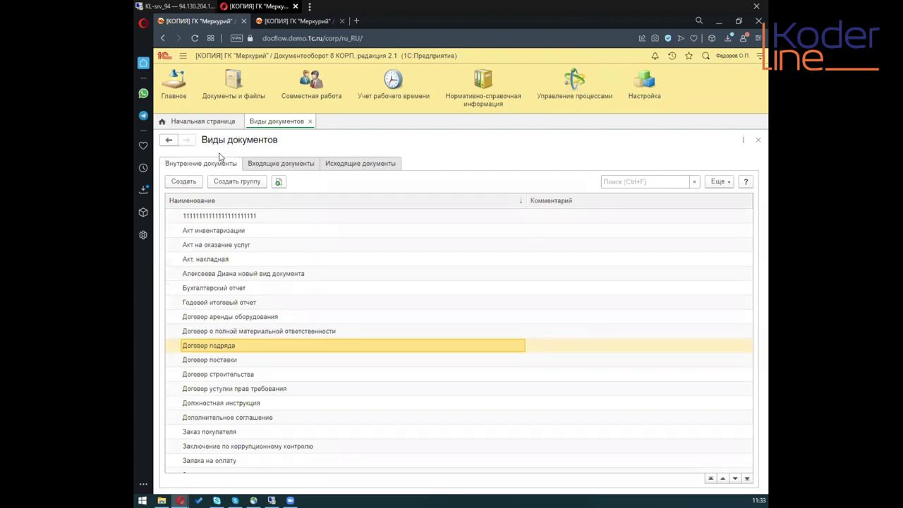
scroll(211, 275, "up", 1)
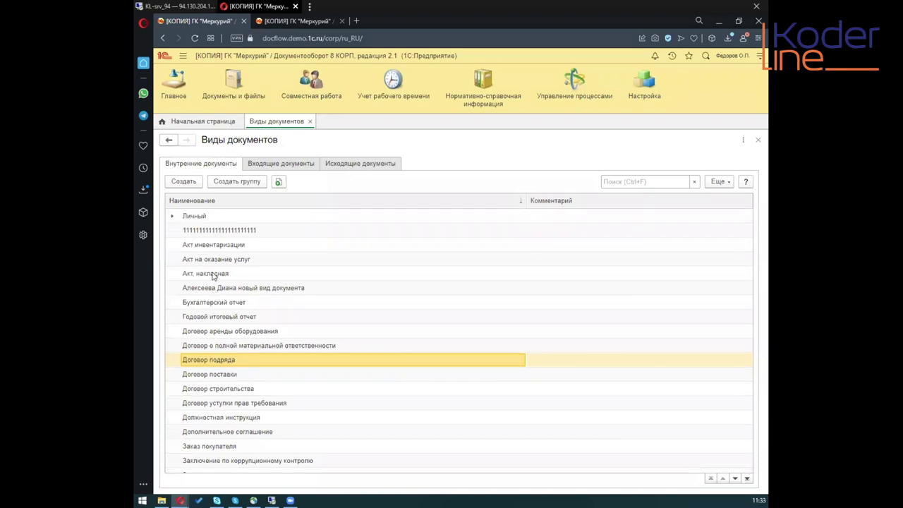
left_click(211, 245)
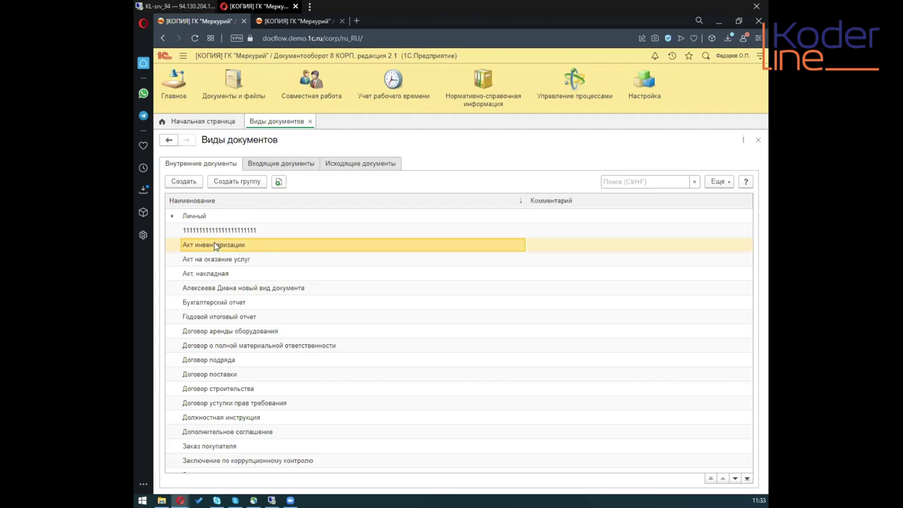
Check the remaining topics on the НСИ slide in the remote desktop session and return to Документооборот in the browser
left_click(173, 6)
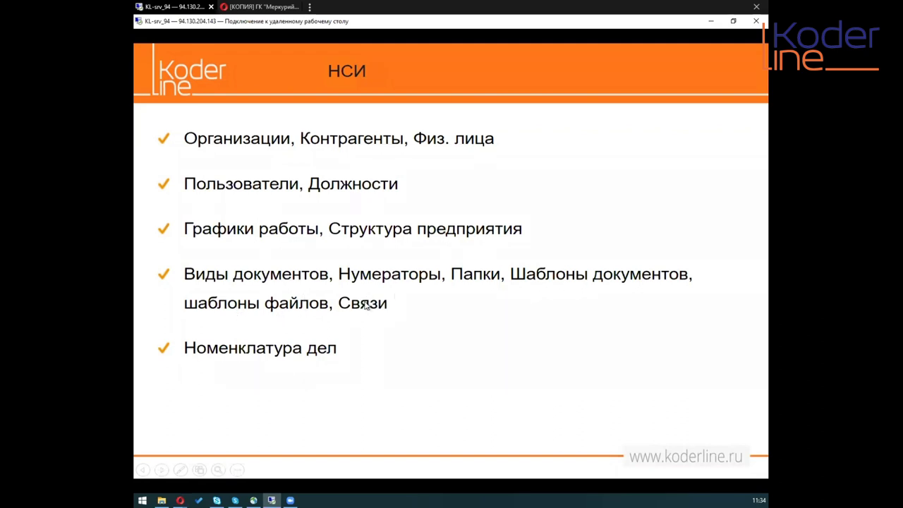
left_click(295, 304)
key("Left")
left_click(251, 7)
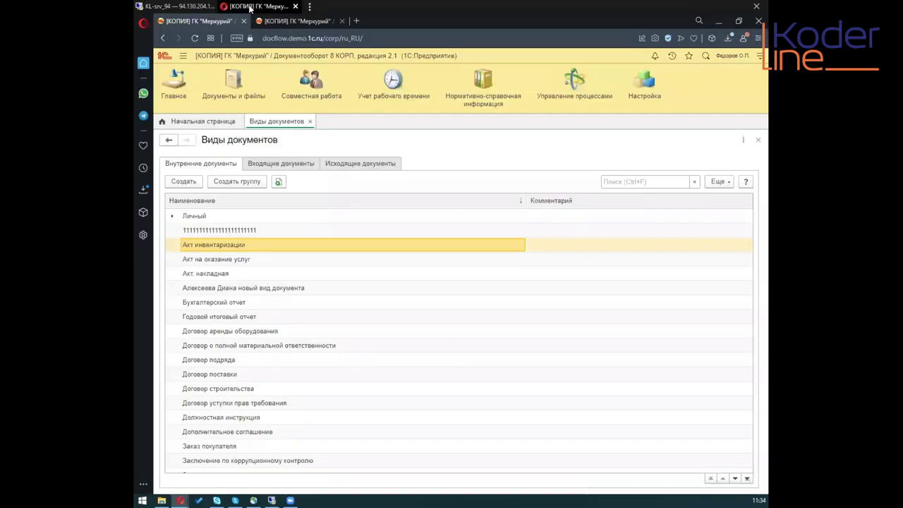
Open the Номенклатура дел directory from Нормативно-справочная информация and set its year to 2012
left_click(474, 100)
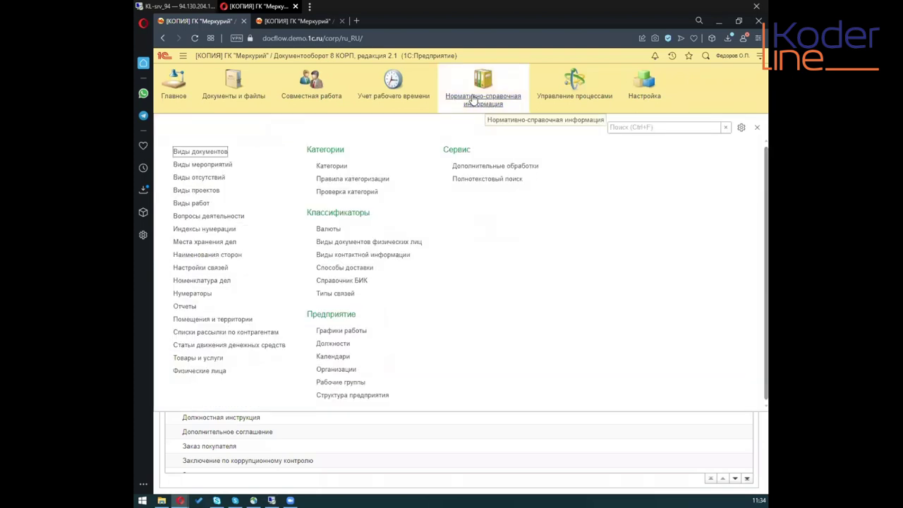
left_click(211, 282)
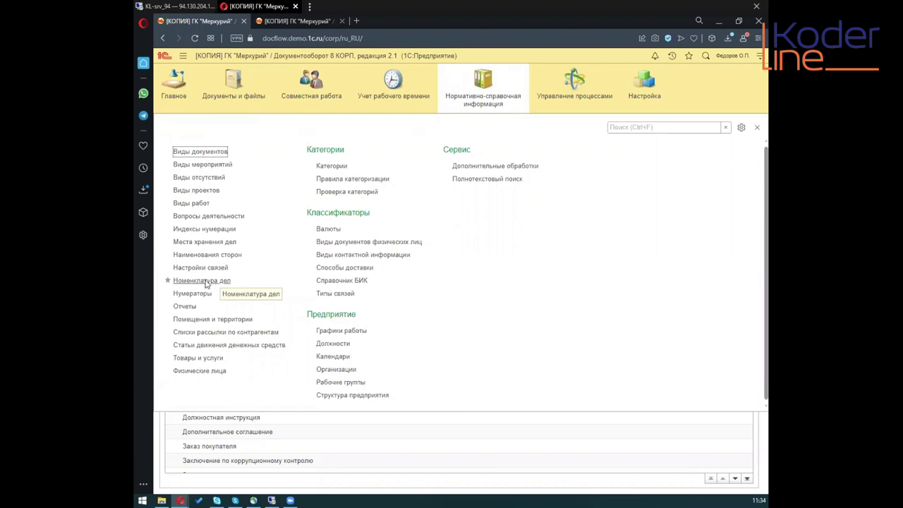
left_click(190, 166)
left_click(190, 166)
Expand the 01 Секретариат and 02 Бухгалтерия sections and examine the cases under Бухгалтерия, Отдел персонала and Секретариат
left_click(176, 214)
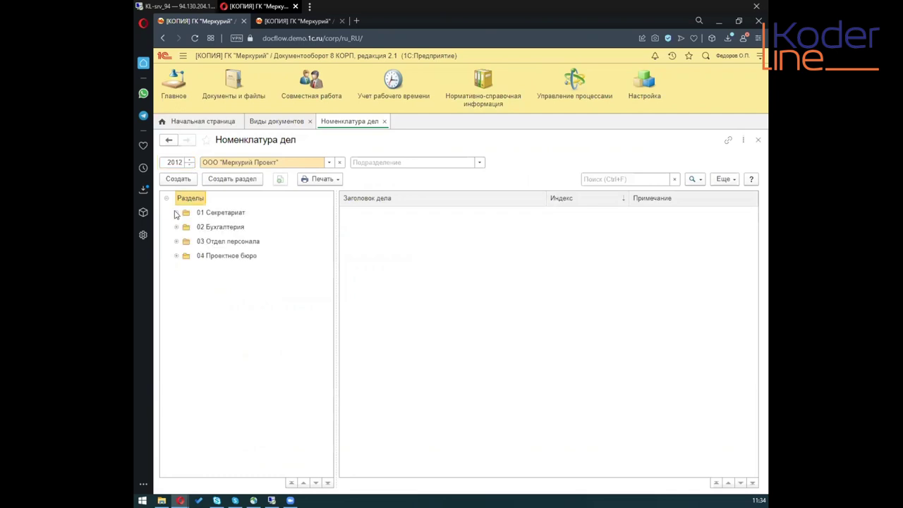
left_click(176, 226)
left_click(210, 228)
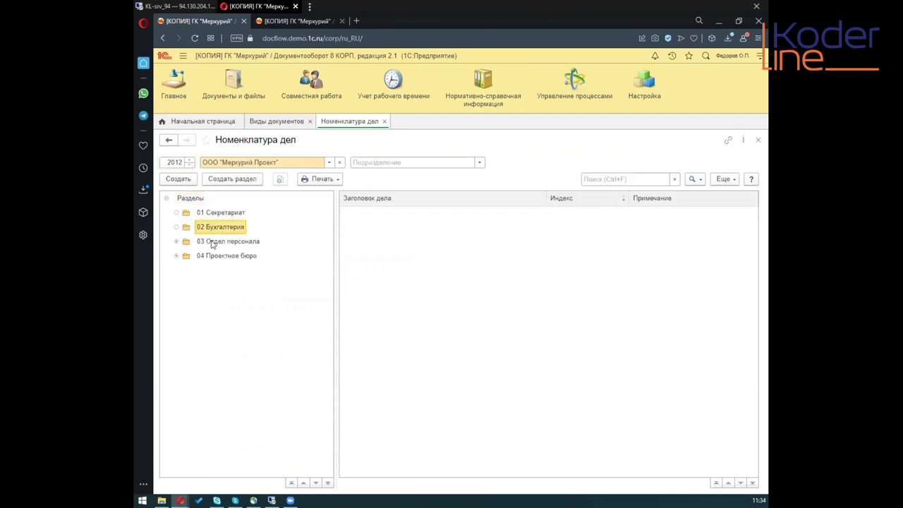
left_click(212, 242)
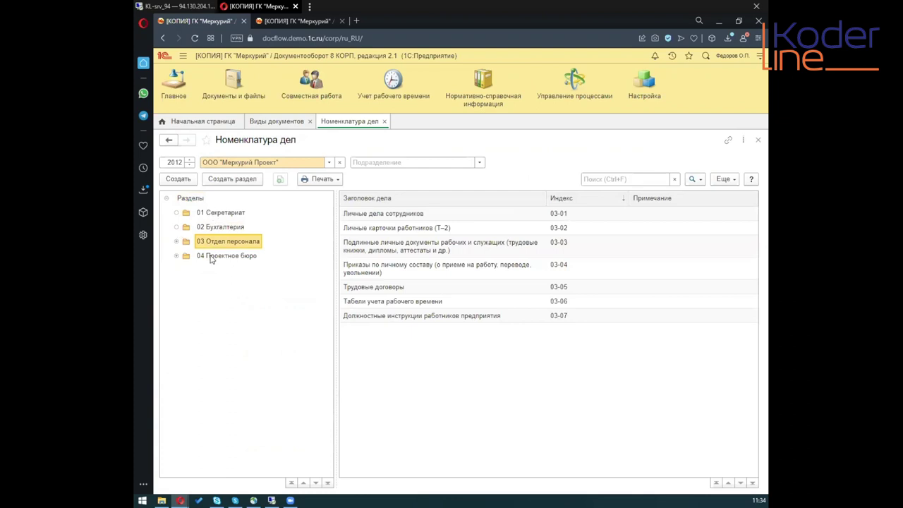
left_click(205, 214)
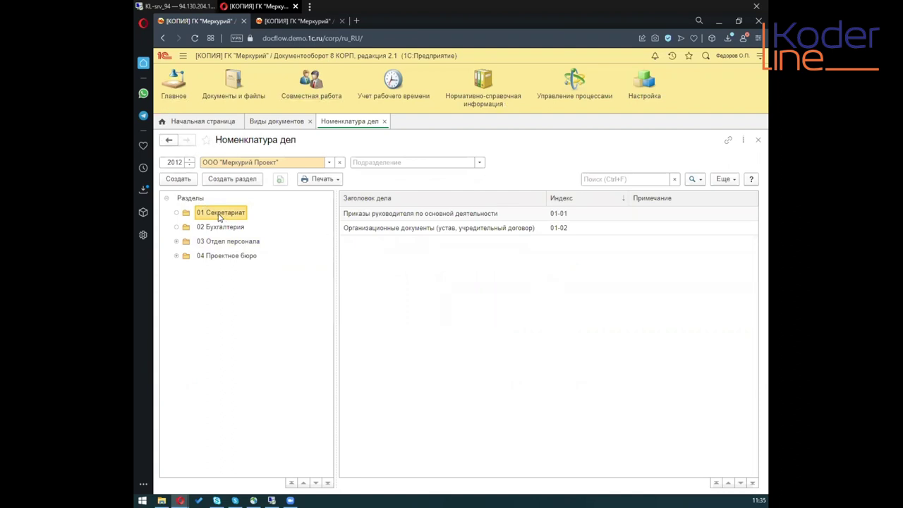
Open the case 01-01 Приказы руководителя по основной деятельности for editing and check its Дела (тома) list and main details
left_click(445, 214)
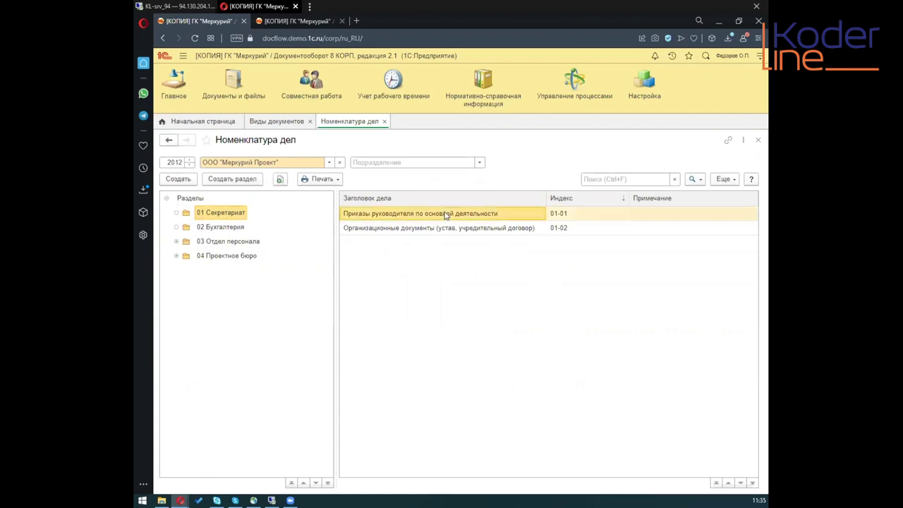
left_click(373, 228)
left_click(374, 214)
right_click(376, 217)
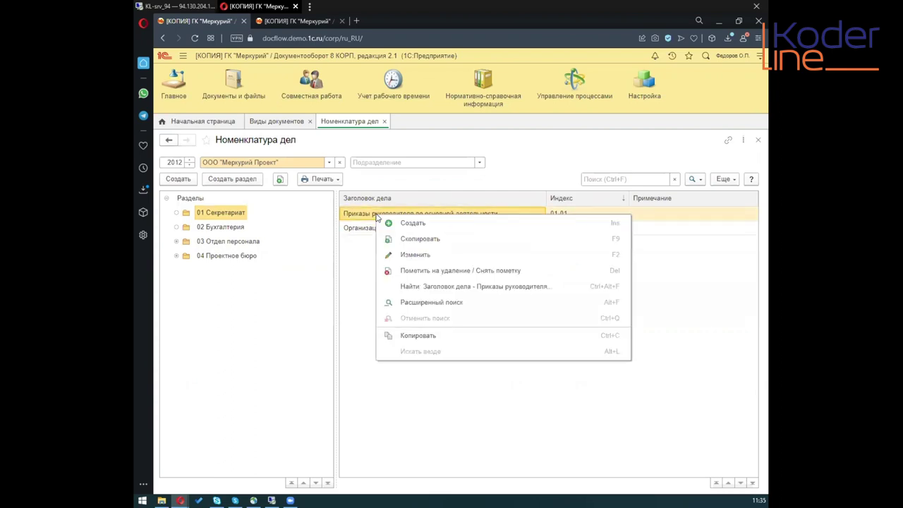
left_click(396, 255)
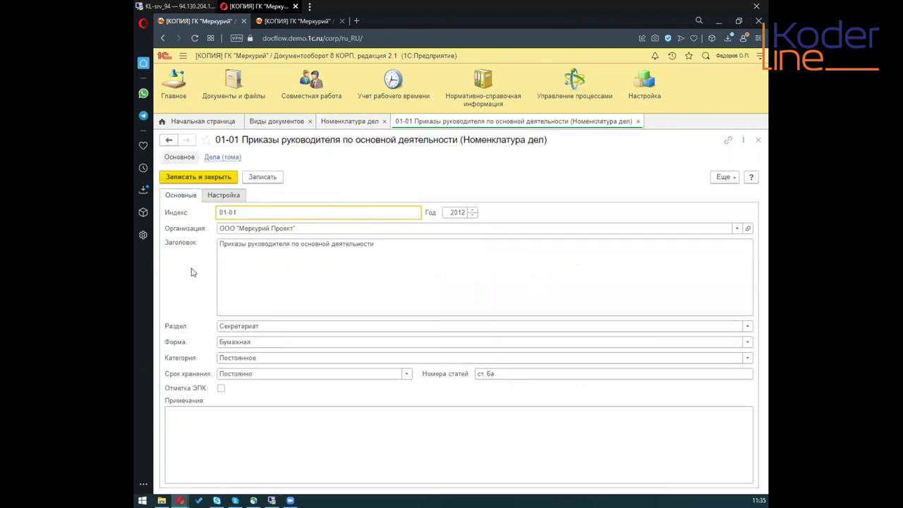
left_click(224, 158)
left_click(179, 157)
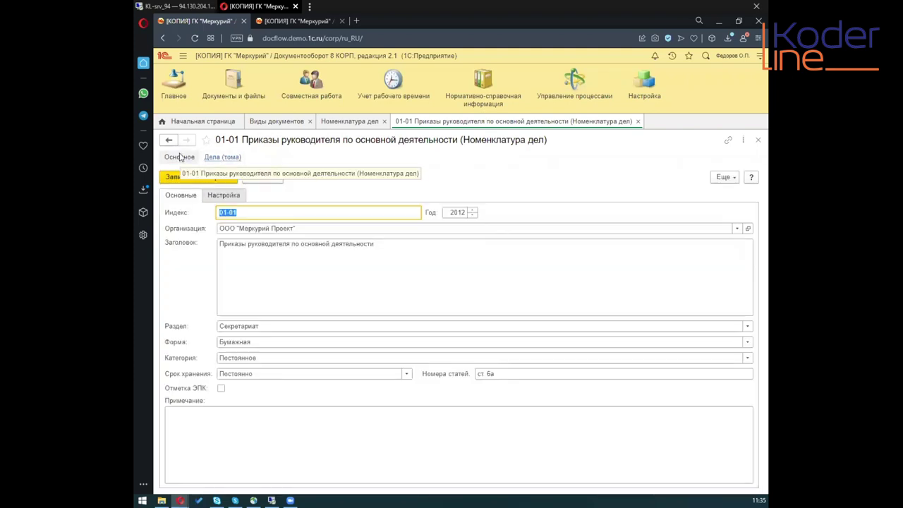
Try the category Временное (до 10 лет включительно) on the case, view the available Срок хранения options, and close the card without saving
left_click(222, 343)
left_click(223, 349)
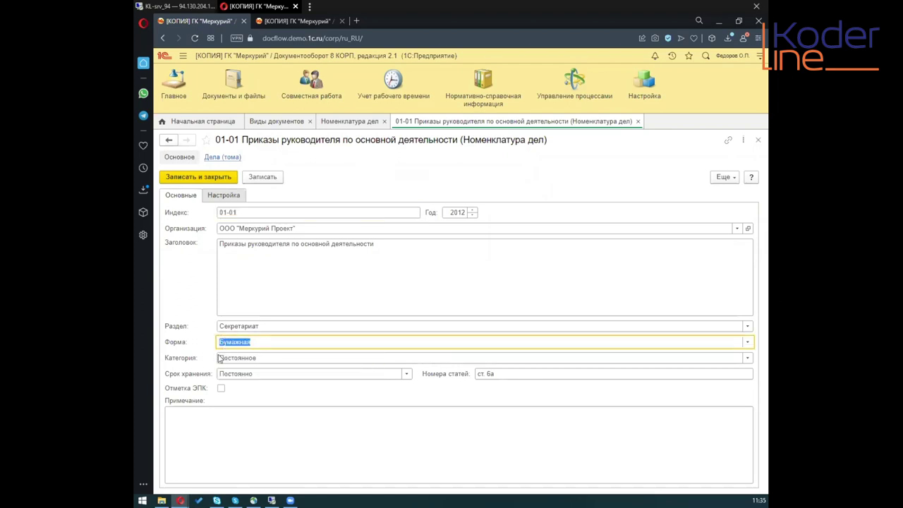
left_click(223, 375)
left_click(232, 381)
left_click(248, 359)
left_click(256, 373)
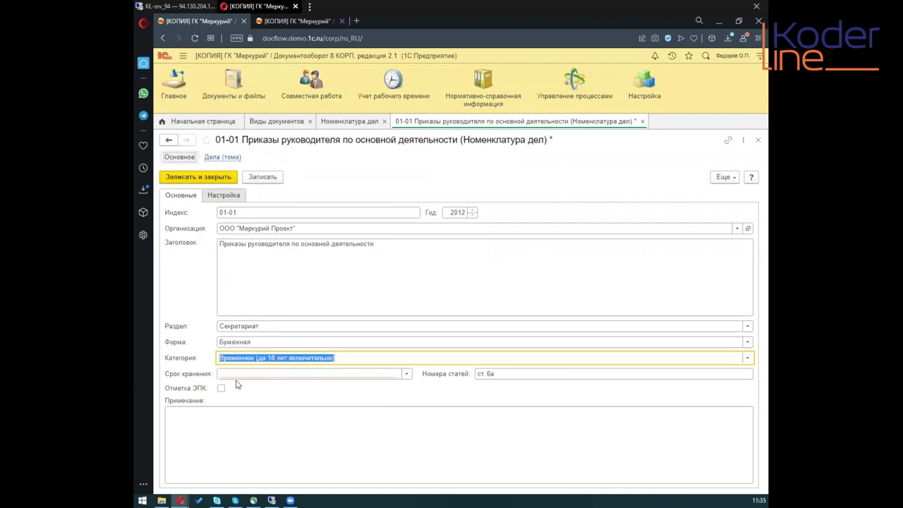
left_click(236, 374)
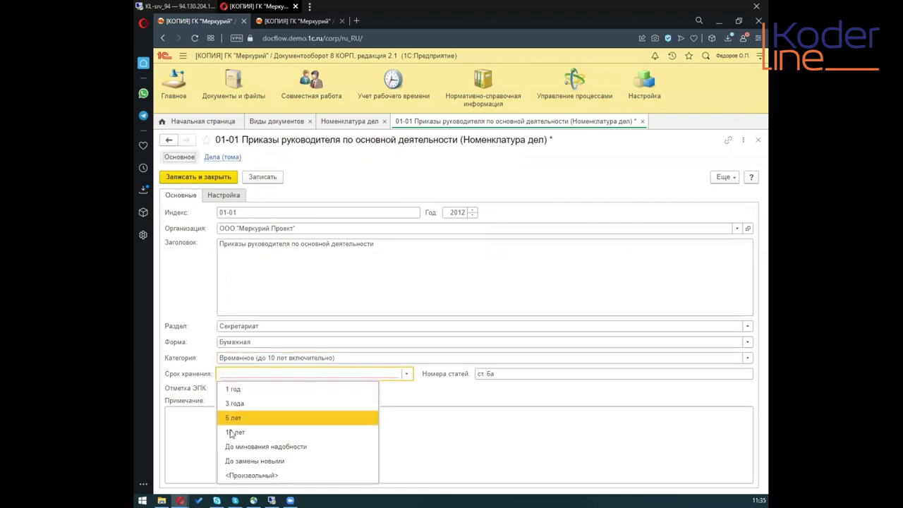
mouse_move(239, 492)
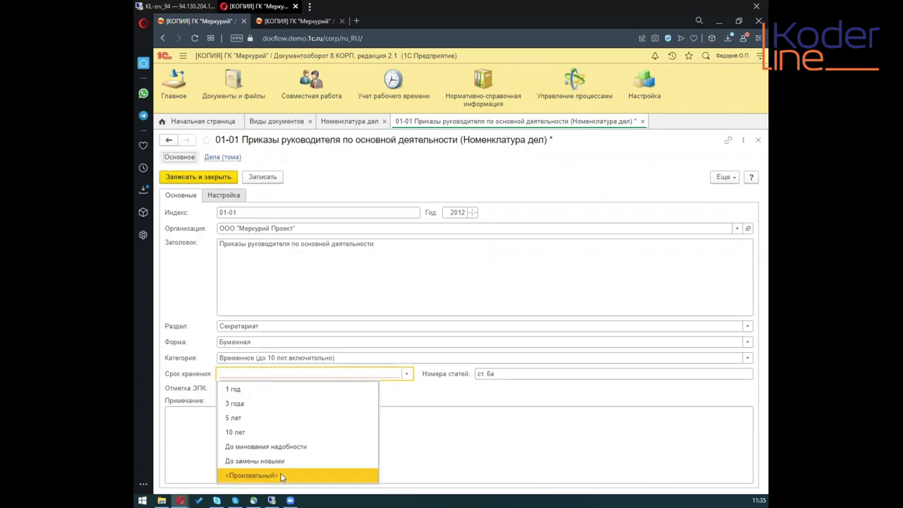
left_click(452, 393)
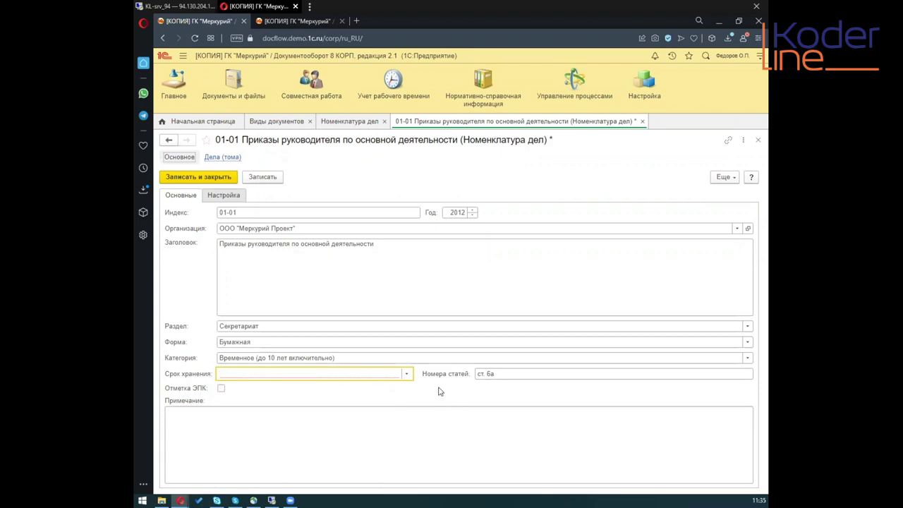
key("Escape")
left_click(542, 296)
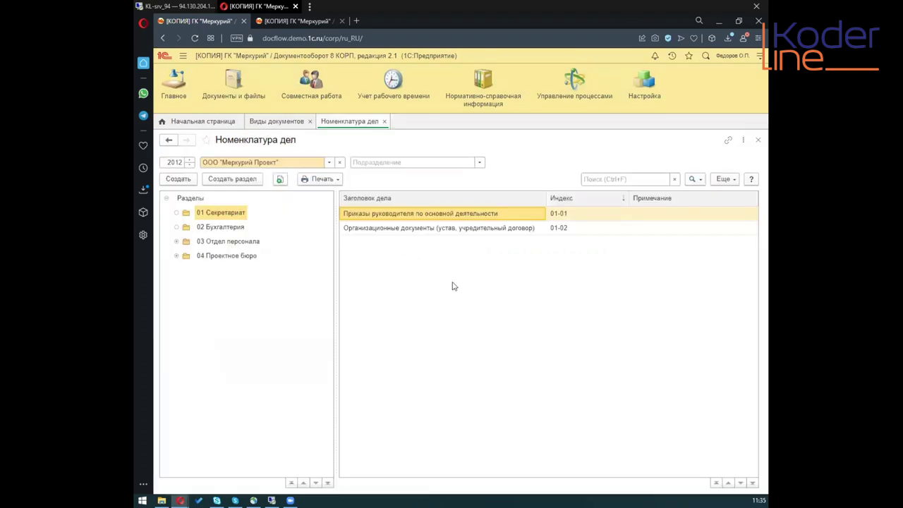
Return to Виды документов and open the internal document type Заявление на отпуск
left_click(273, 124)
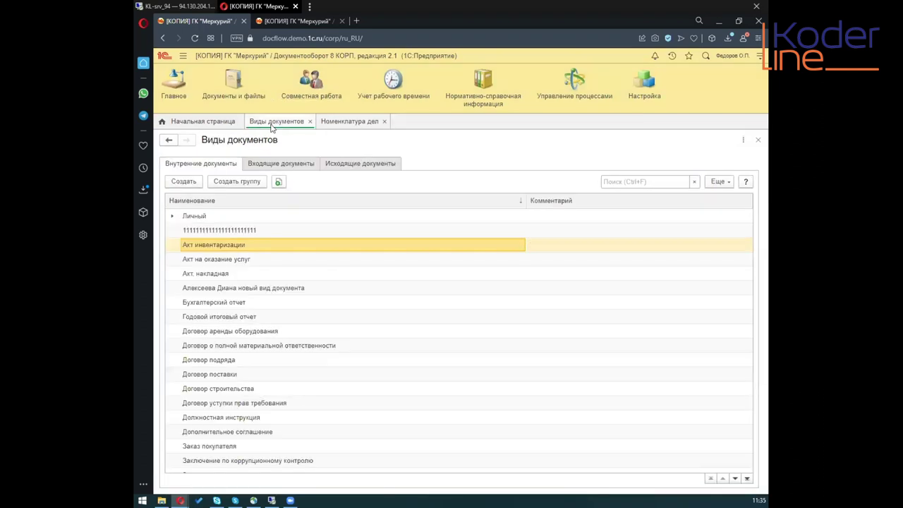
left_click(215, 431)
scroll(217, 429, "down", 2)
scroll(217, 428, "down", 2)
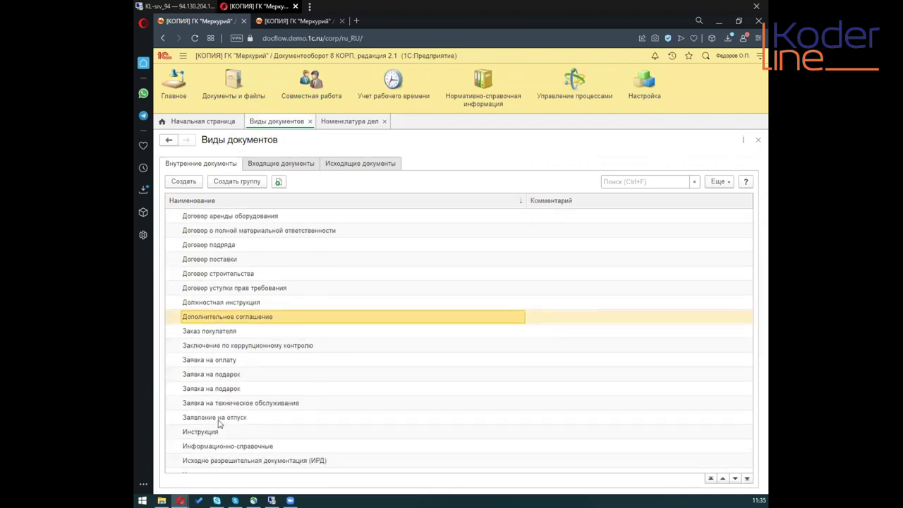
left_click(220, 417)
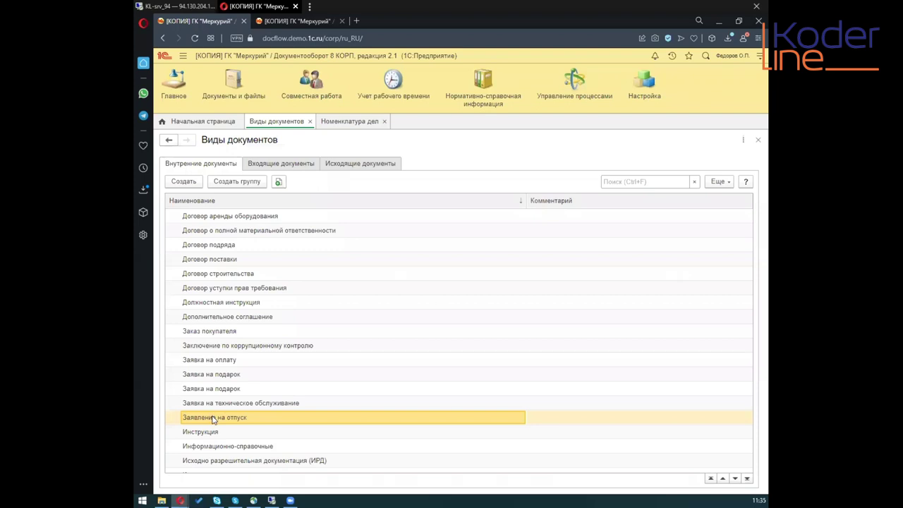
double_click(213, 418)
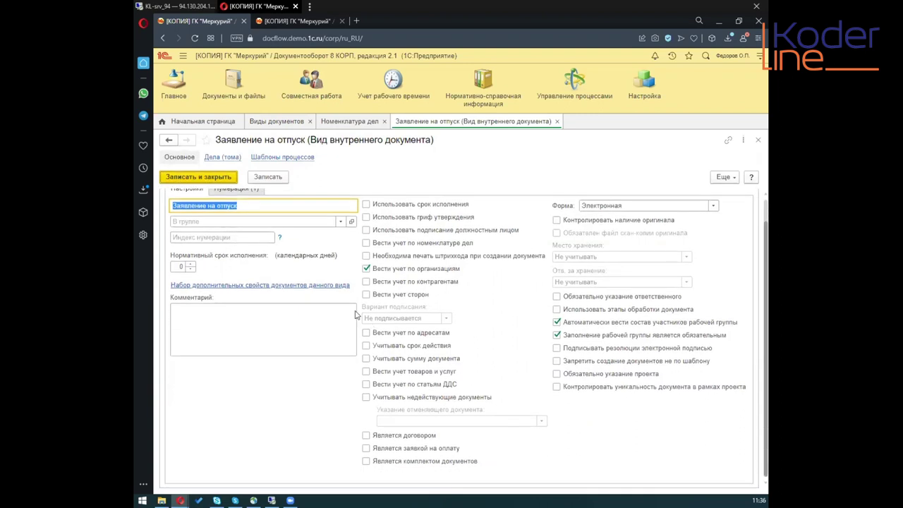
Examine the name, numbering index and numbering rules of the Заявление на отпуск document type
left_click(185, 229)
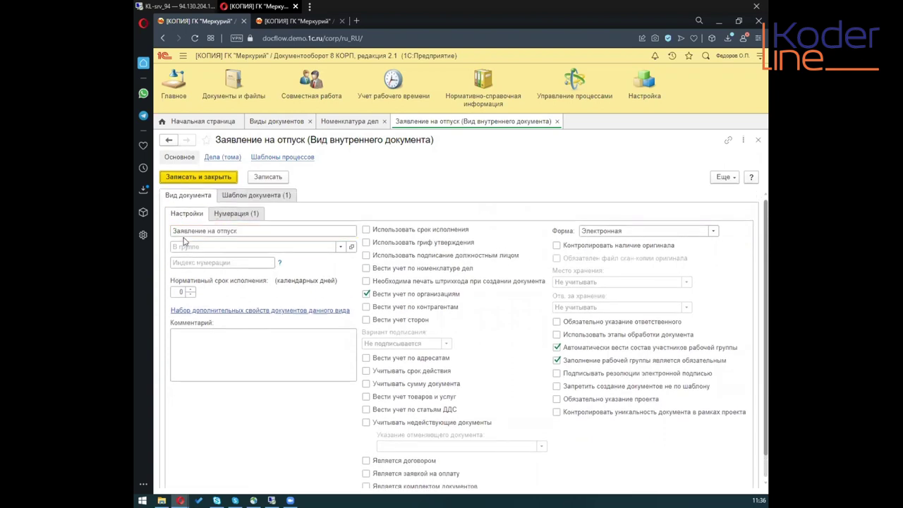
left_click(183, 263)
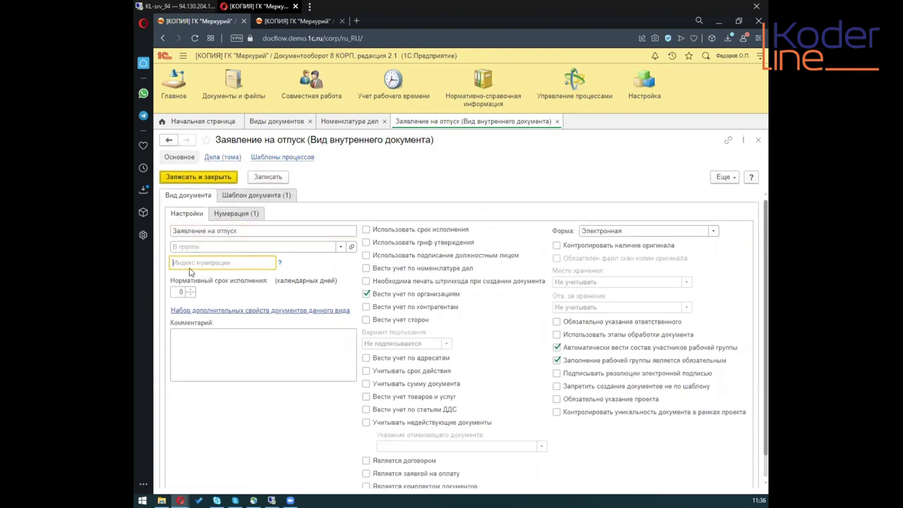
left_click(228, 214)
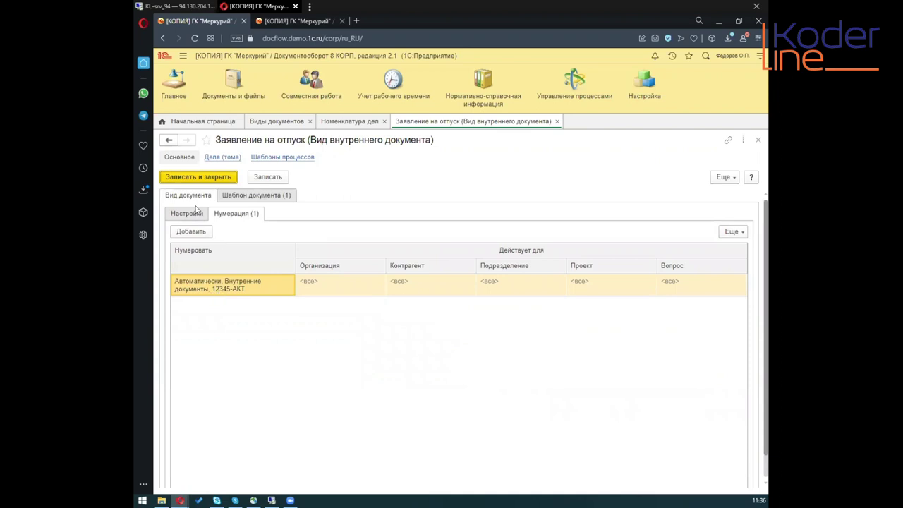
left_click(188, 214)
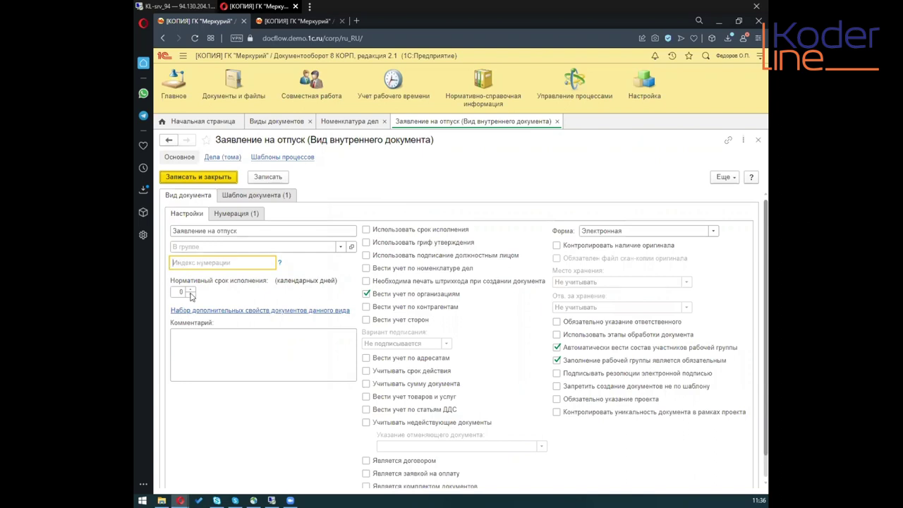
left_click(202, 231)
left_click(201, 231)
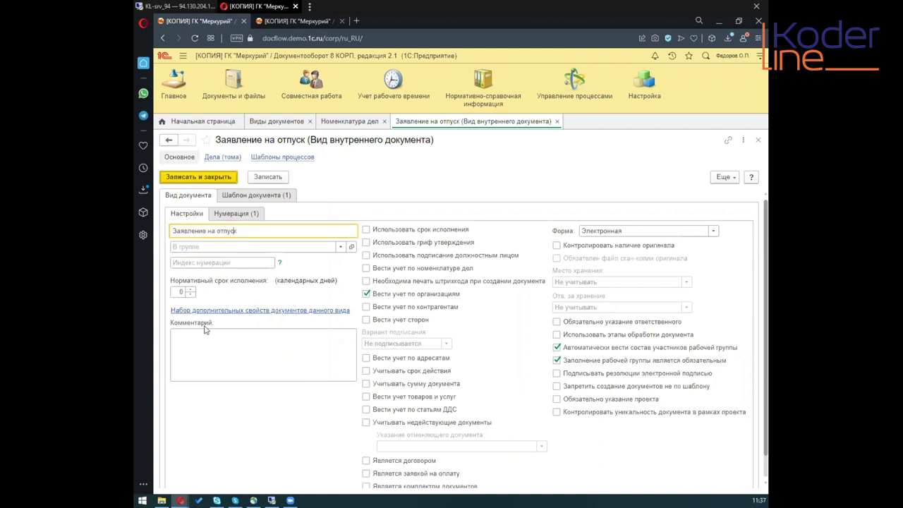
left_click(220, 261)
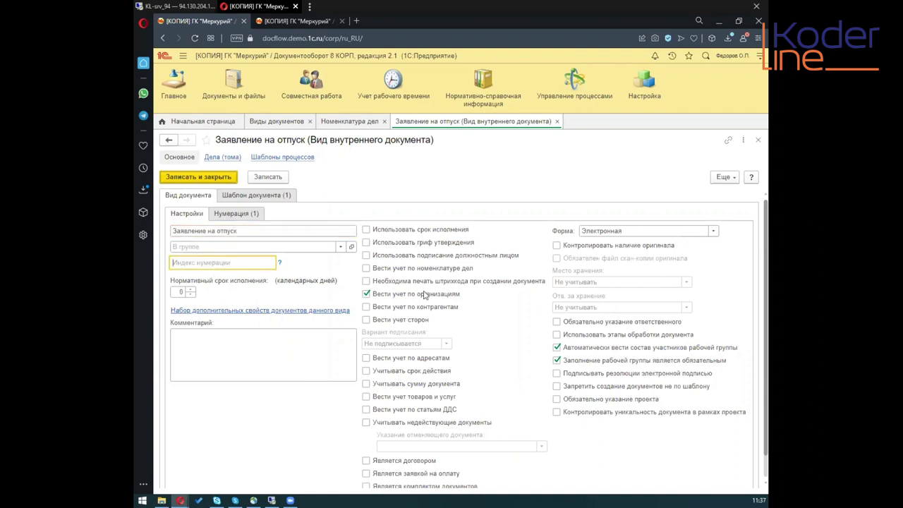
Open the document type's set of additional properties, examine the Заявление на отпуск attributes such as Окончание отпуска and Согласно графику, and close the list
scroll(399, 353, "down", 1)
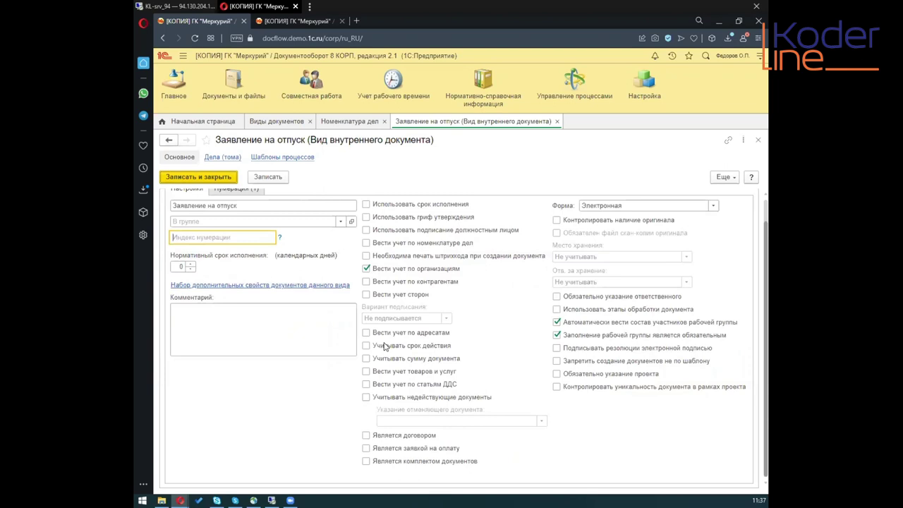
left_click(230, 286)
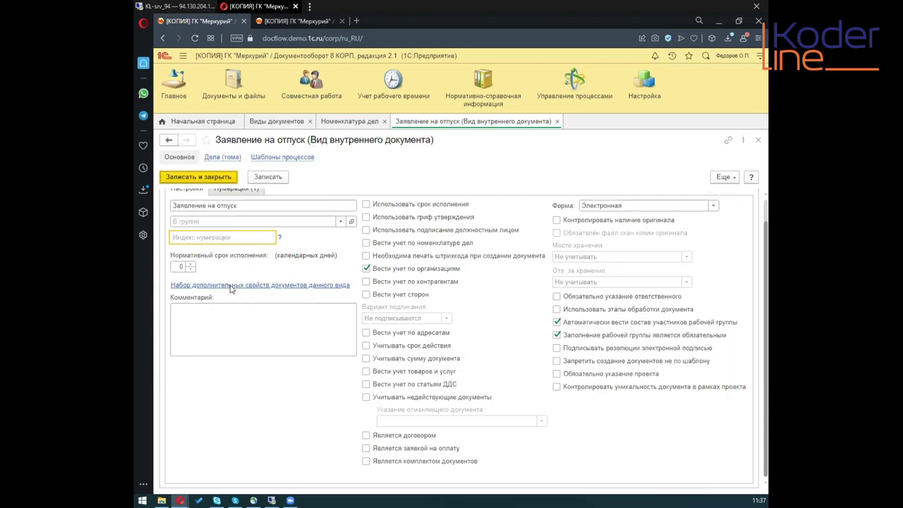
left_click(515, 228)
left_click(511, 243)
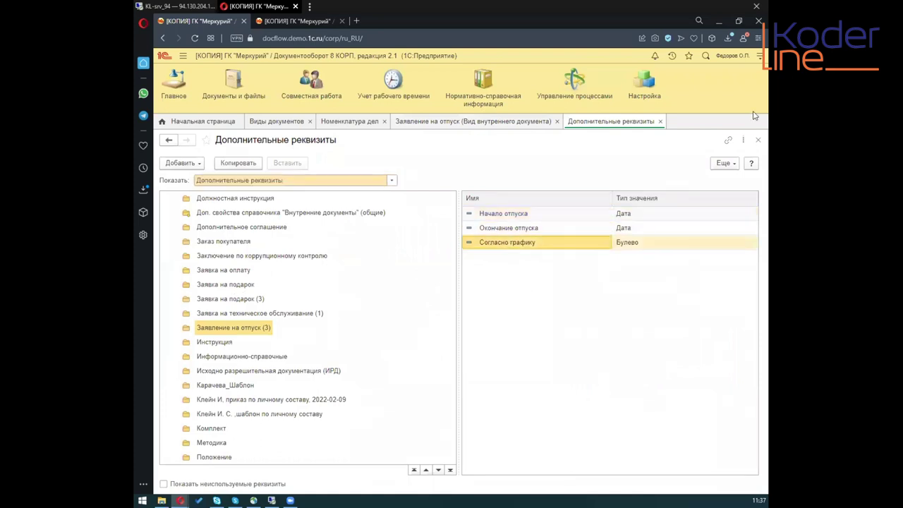
scroll(225, 333, "up", 5)
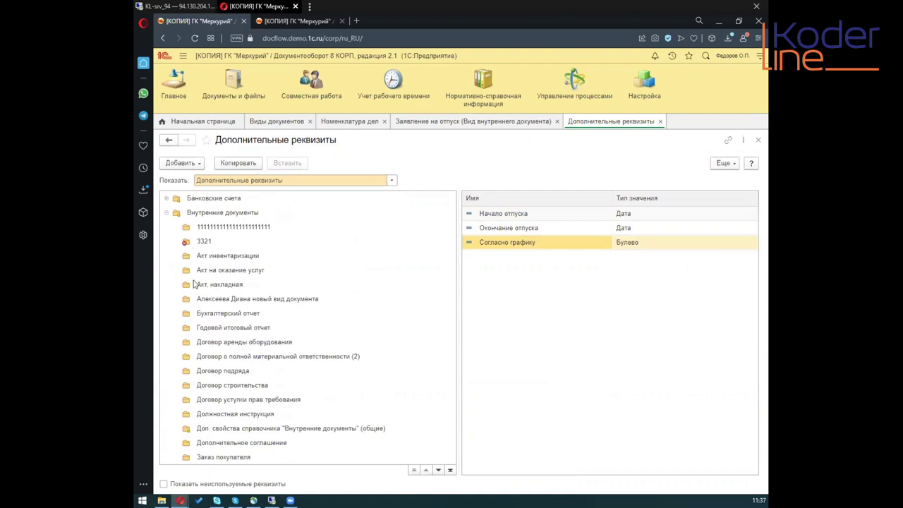
scroll(194, 284, "down", 5)
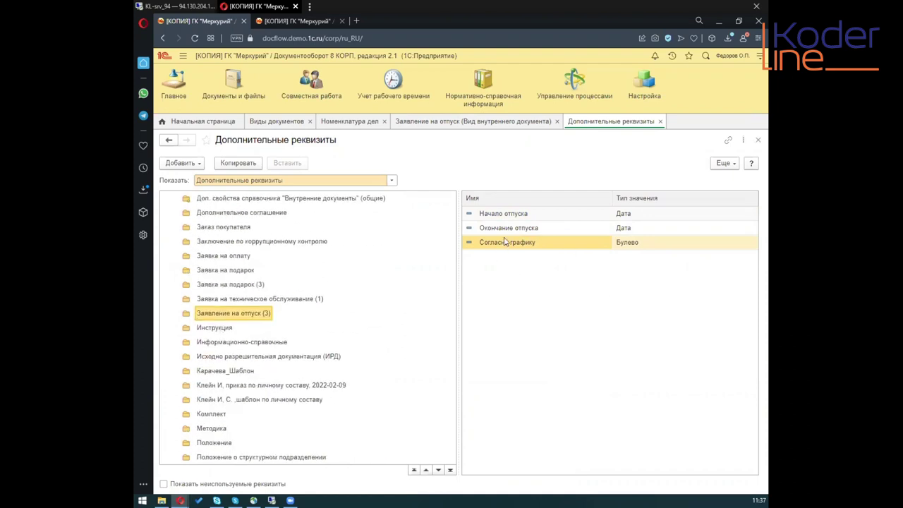
left_click(756, 140)
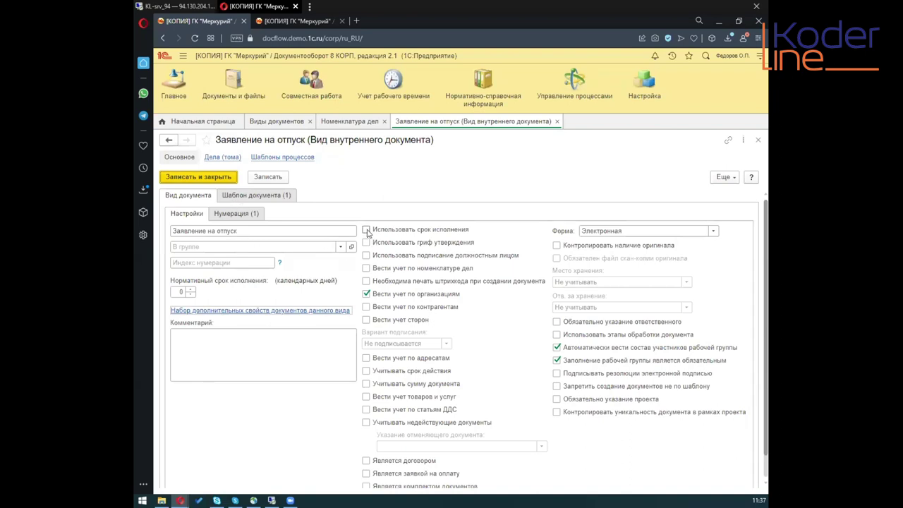
Review the document type's accounting options and its template's document details, and return to the type settings
scroll(327, 418, "down", 1)
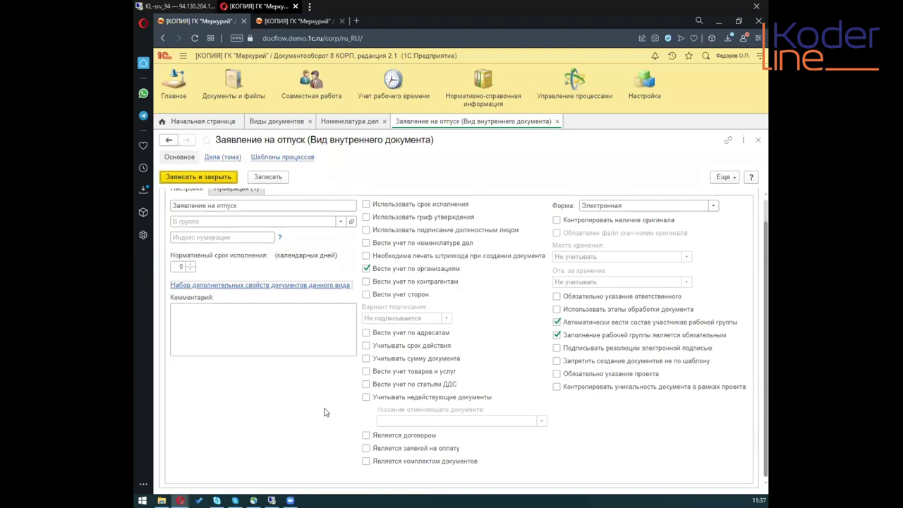
scroll(325, 412, "up", 1)
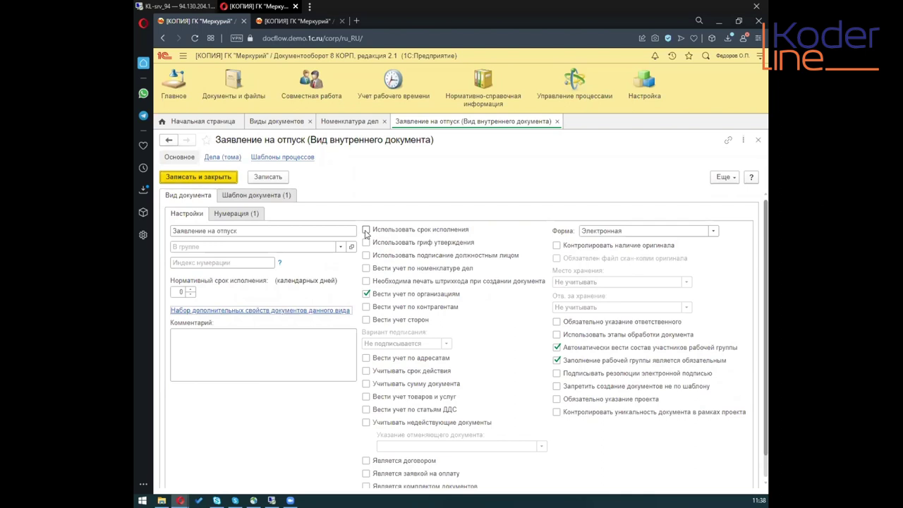
left_click(261, 195)
left_click(249, 215)
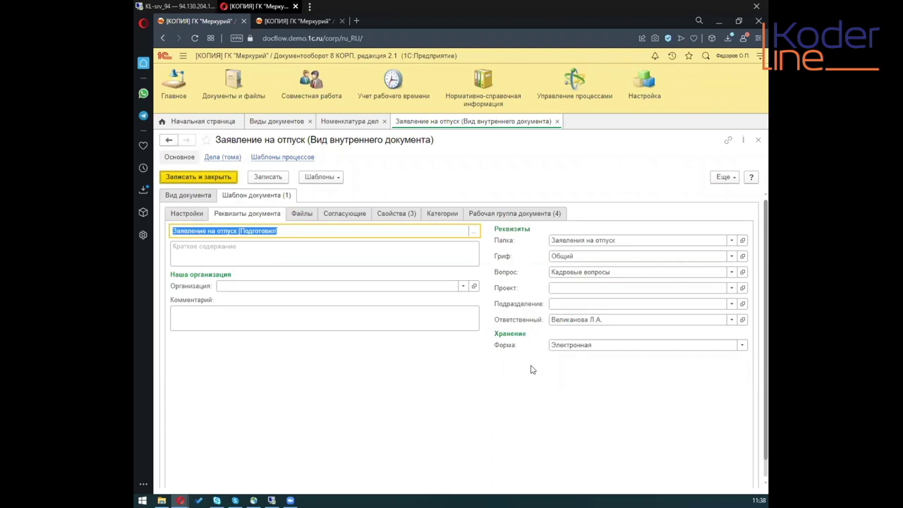
left_click(187, 196)
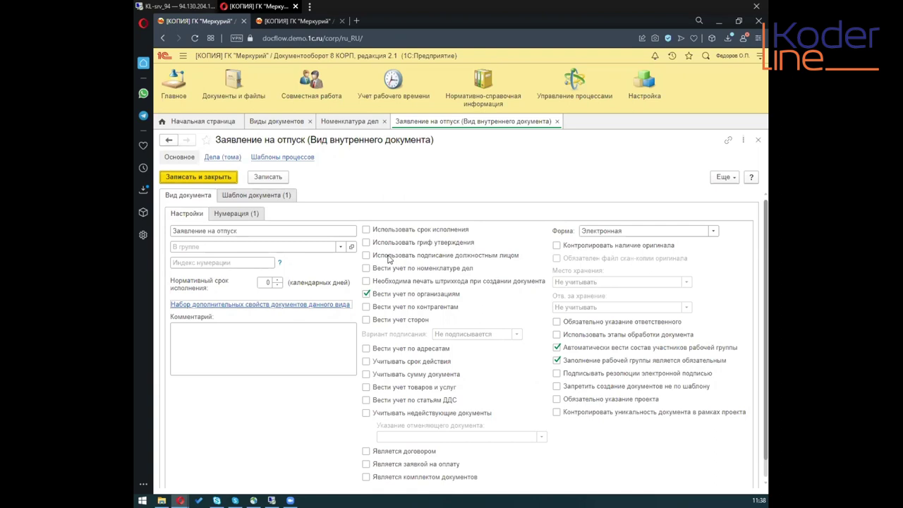
Try enabling Использовать подписание должностным лицом and Вести учет по номенклатуре дел, clearing each option again
left_click(388, 257)
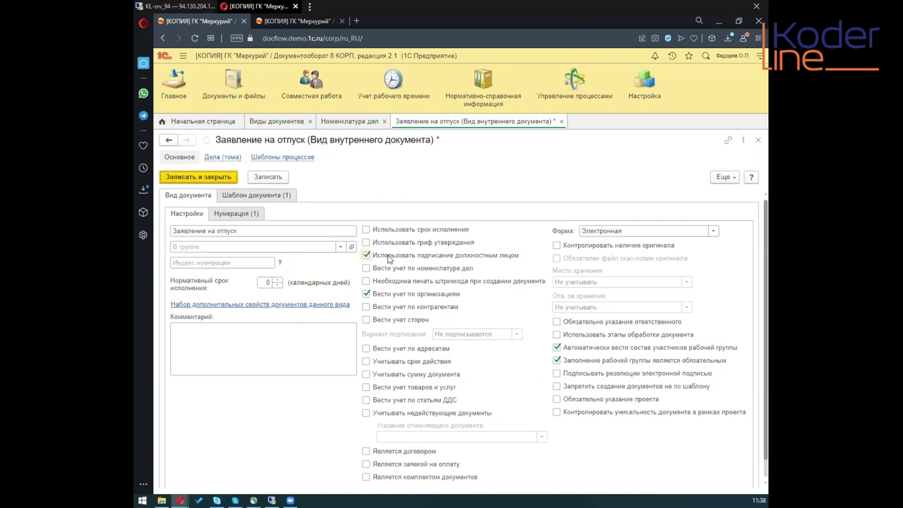
left_click(365, 256)
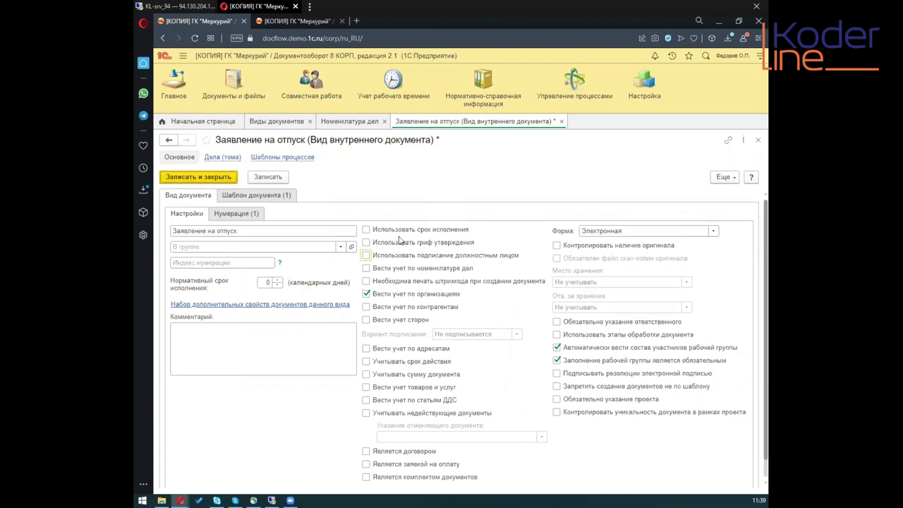
left_click(424, 271)
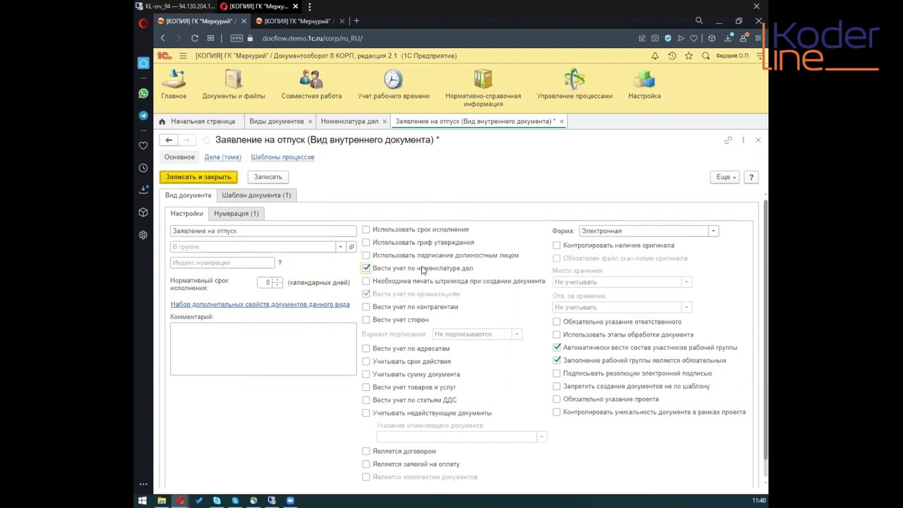
left_click(367, 269)
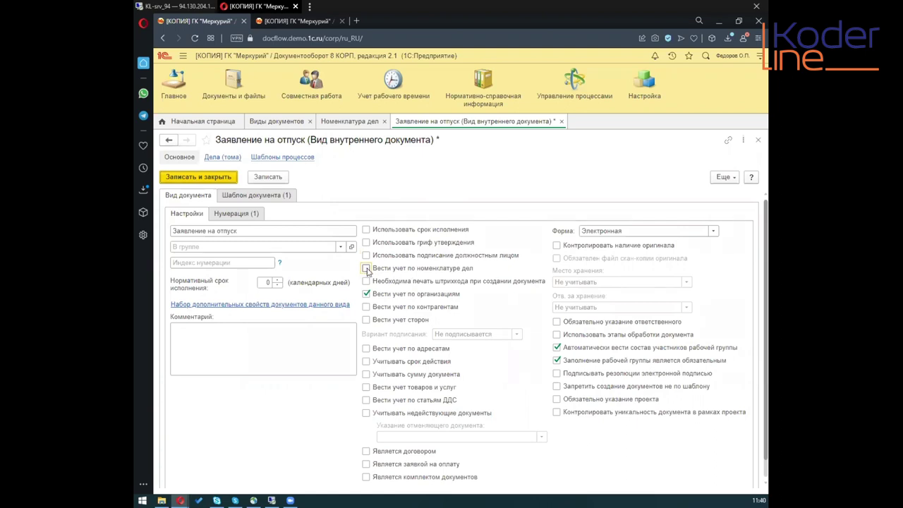
Close the Номенклатура дел directory
left_click(385, 122)
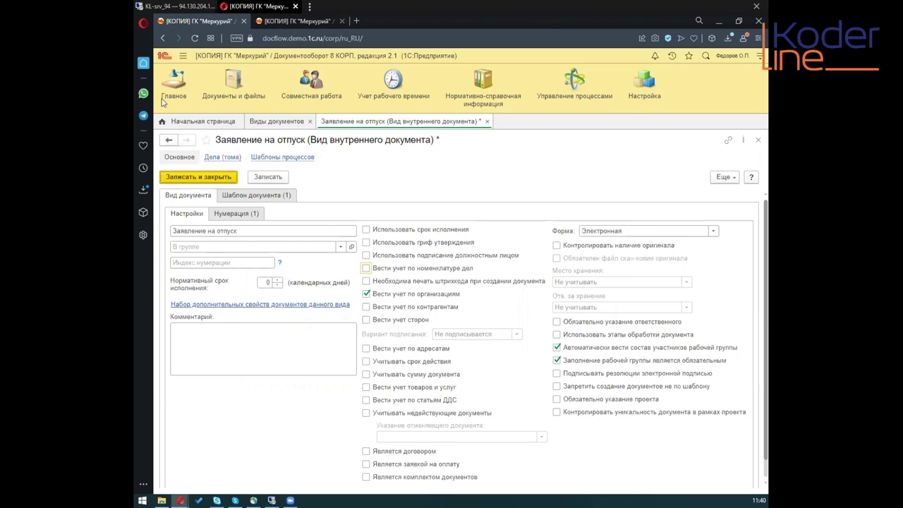
Check which organizations can be chosen in the template's document details, and return to the document type's settings
left_click(238, 198)
left_click(223, 289)
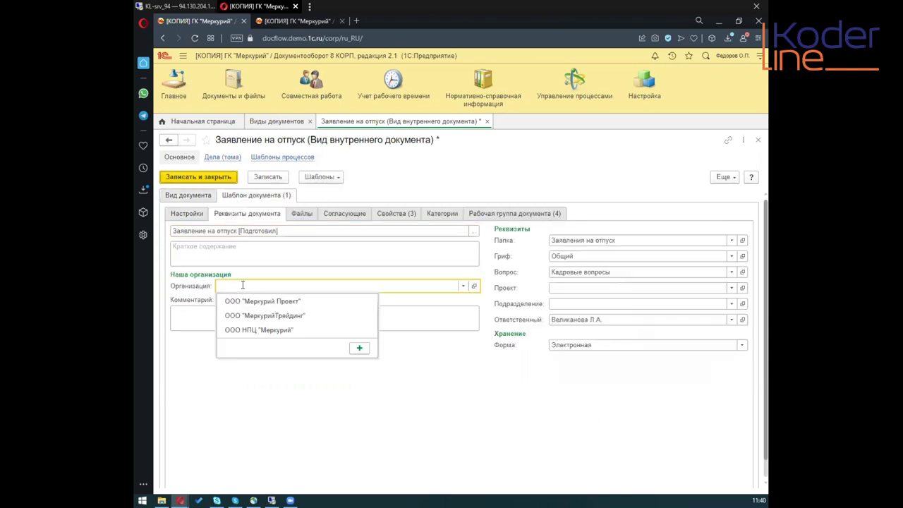
left_click(193, 290)
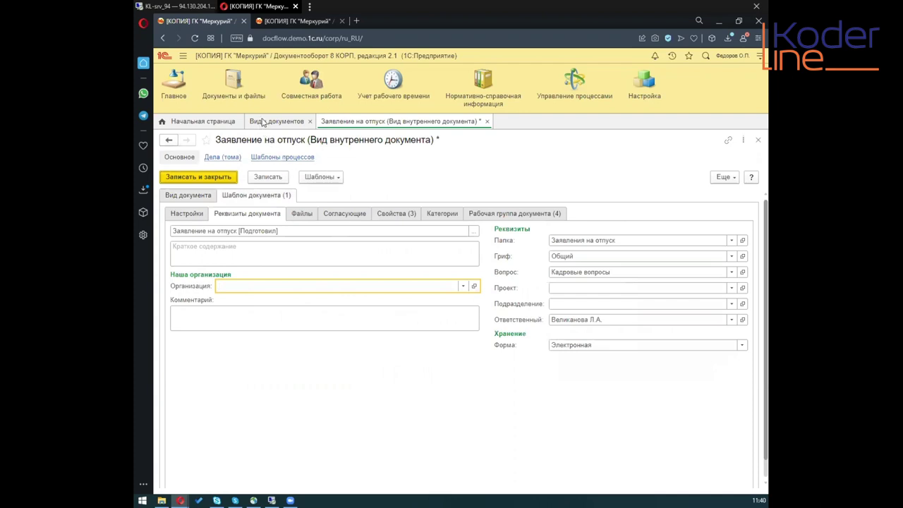
left_click(265, 121)
left_click(355, 123)
left_click(187, 197)
Try enabling Вести учет по контрагентам for the document type, save it and check the template's document details
left_click(409, 308)
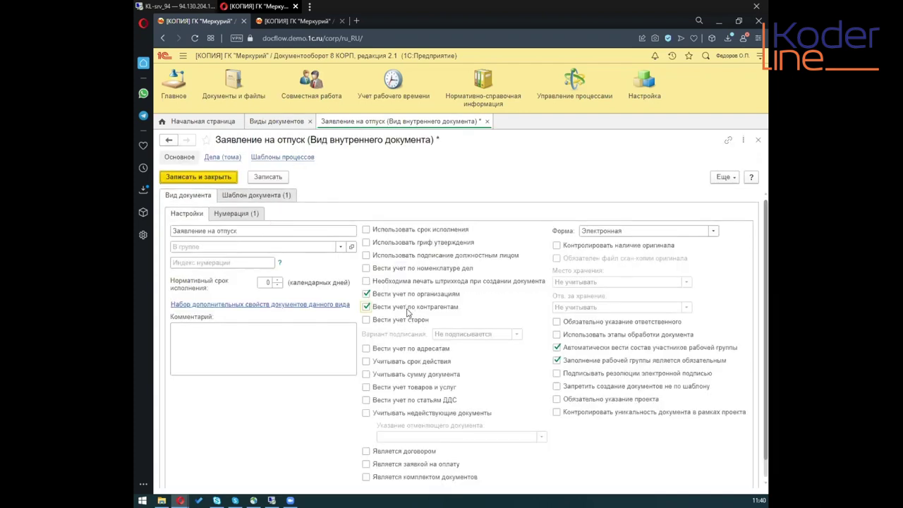
left_click(268, 178)
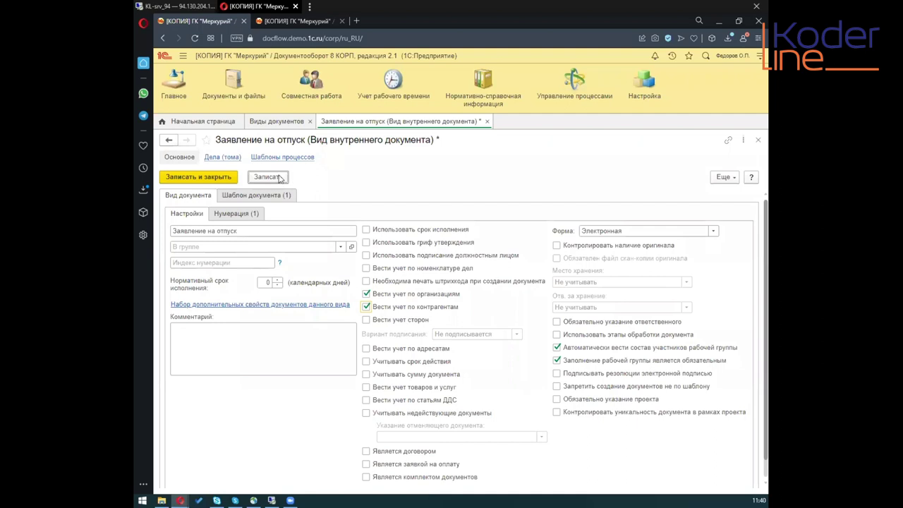
left_click(268, 195)
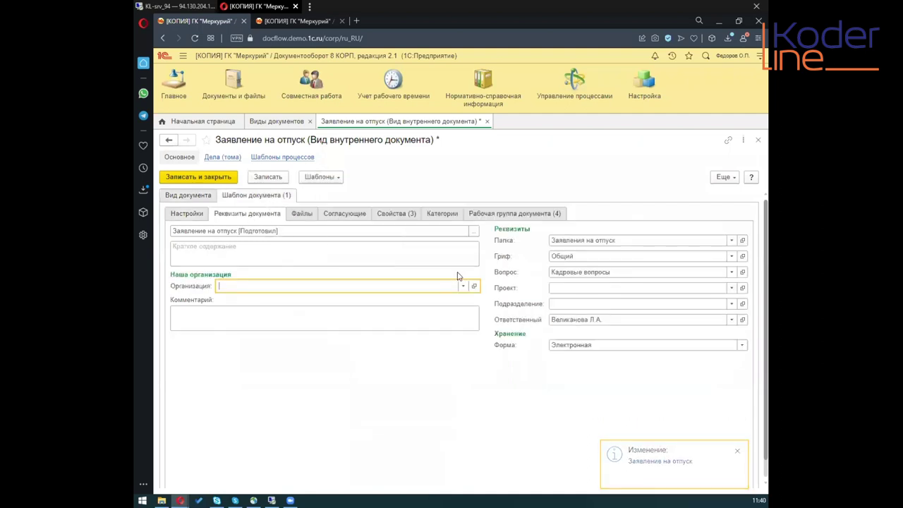
left_click(187, 197)
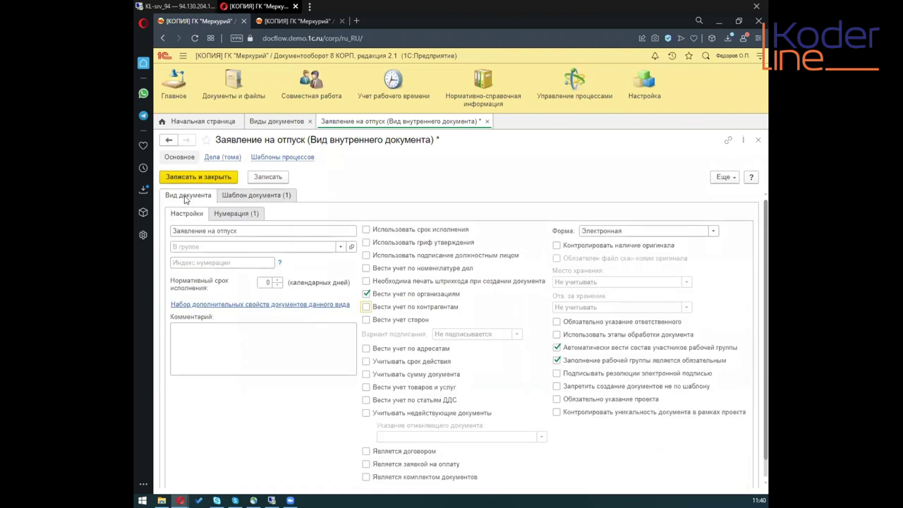
Enable Вести учет сторон and clear Вести учет по организациям, saving the type and opening the template's document details
left_click(366, 320)
left_click(366, 294)
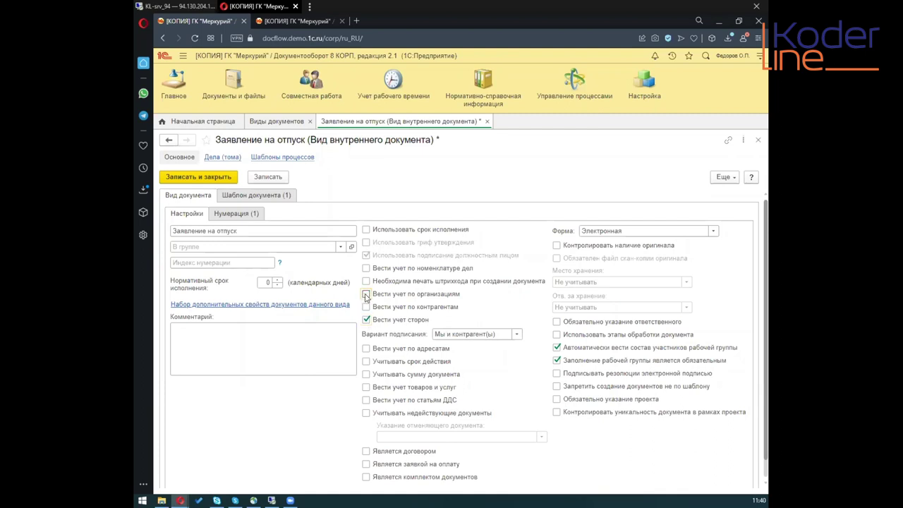
left_click(263, 180)
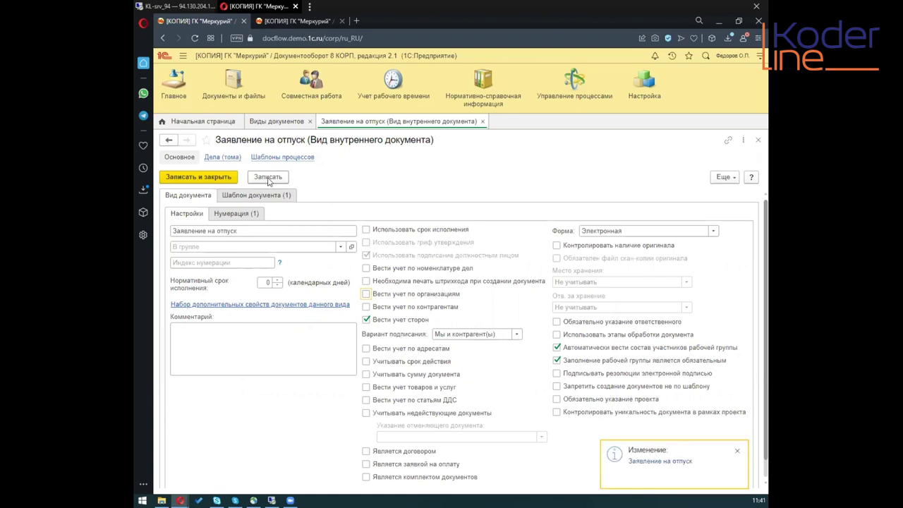
left_click(256, 196)
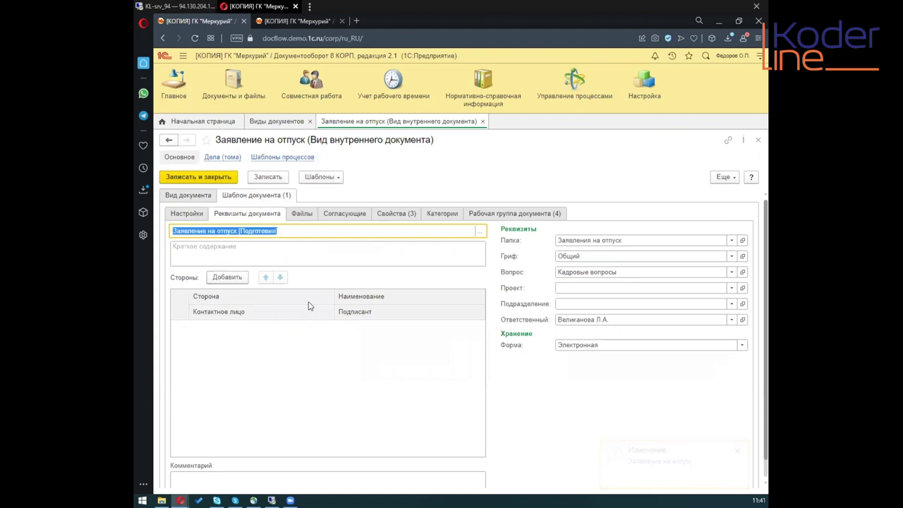
Add a row to the template's Стороны table, view the available parties, and delete the empty row again
right_click(211, 341)
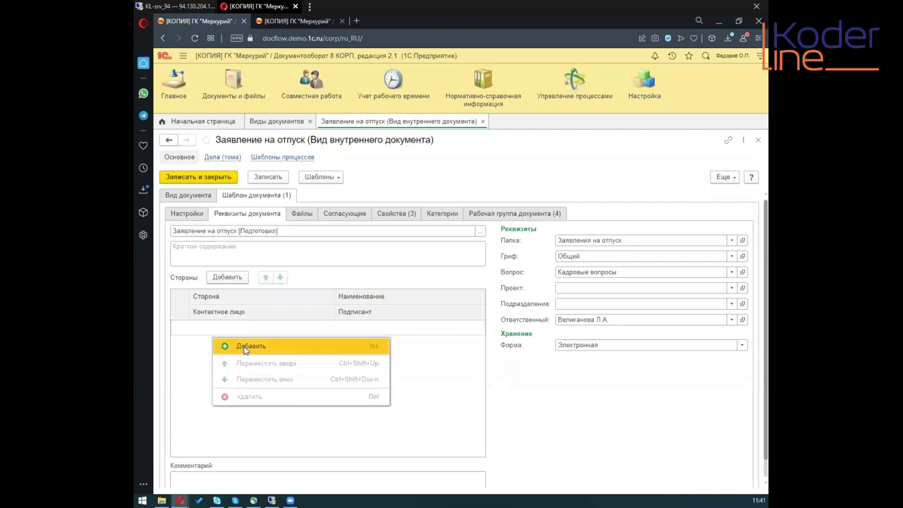
left_click(219, 345)
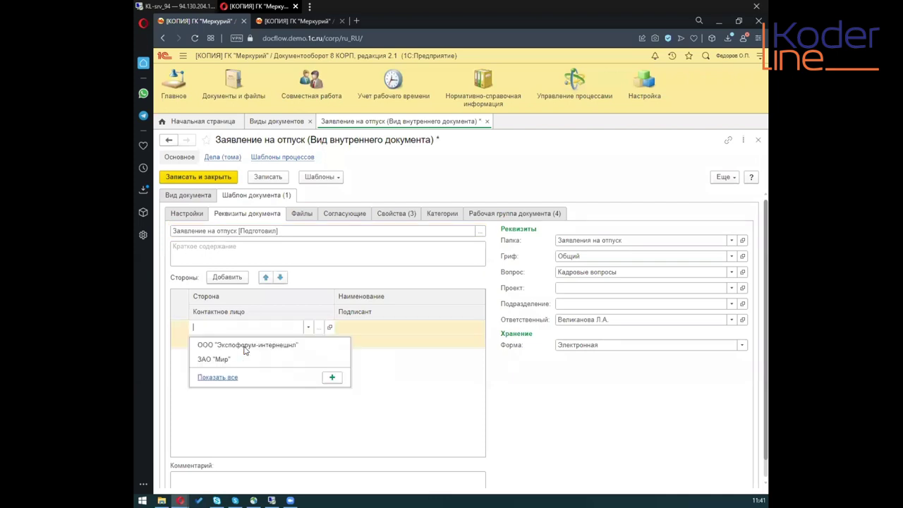
left_click(196, 328)
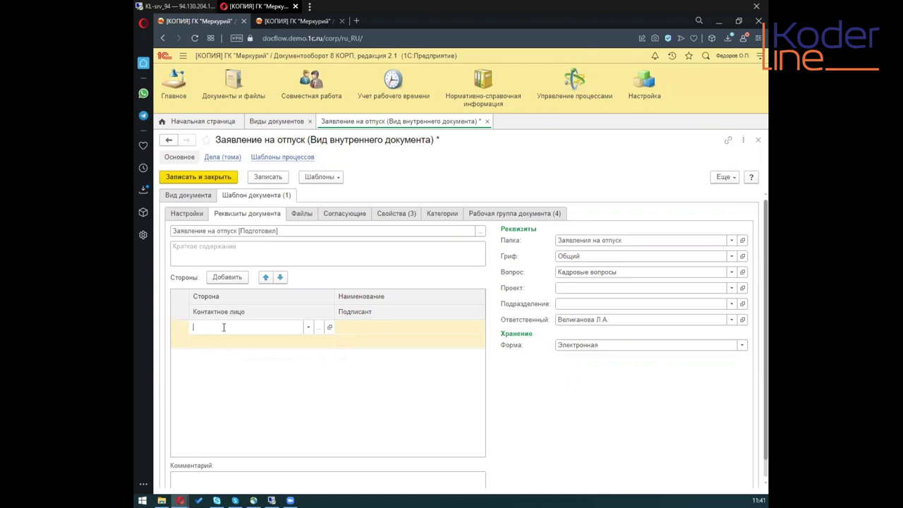
left_click(309, 328)
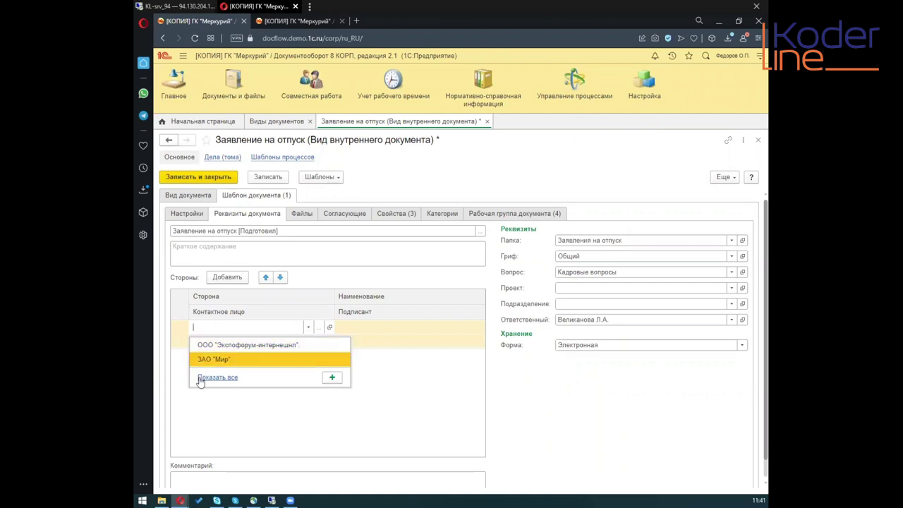
left_click(238, 404)
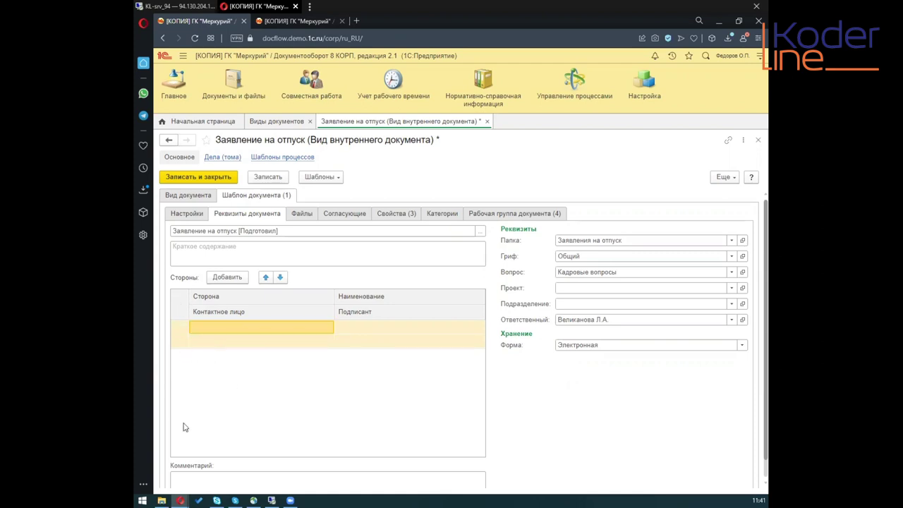
right_click(227, 337)
left_click(271, 395)
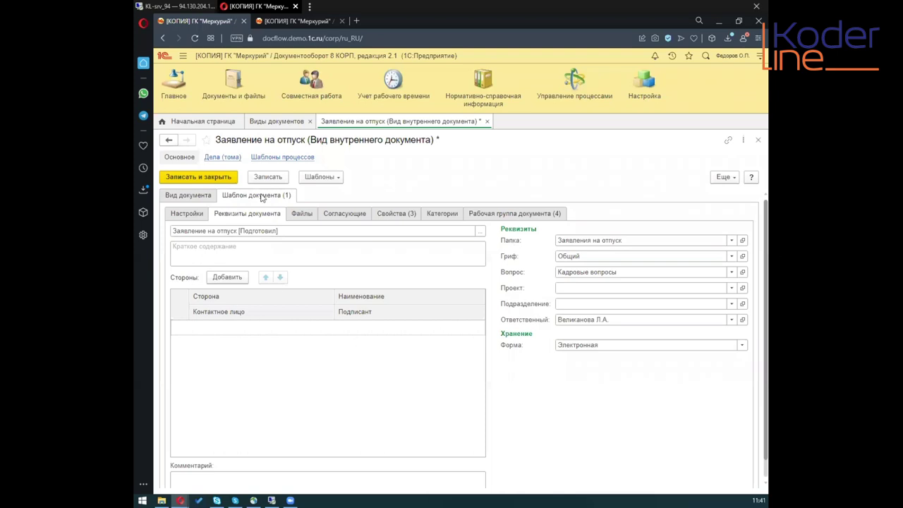
Clear Вести учет сторон in the document type's settings, and try Вести учет по адресатам, clearing it again
left_click(182, 196)
left_click(366, 320)
left_click(366, 349)
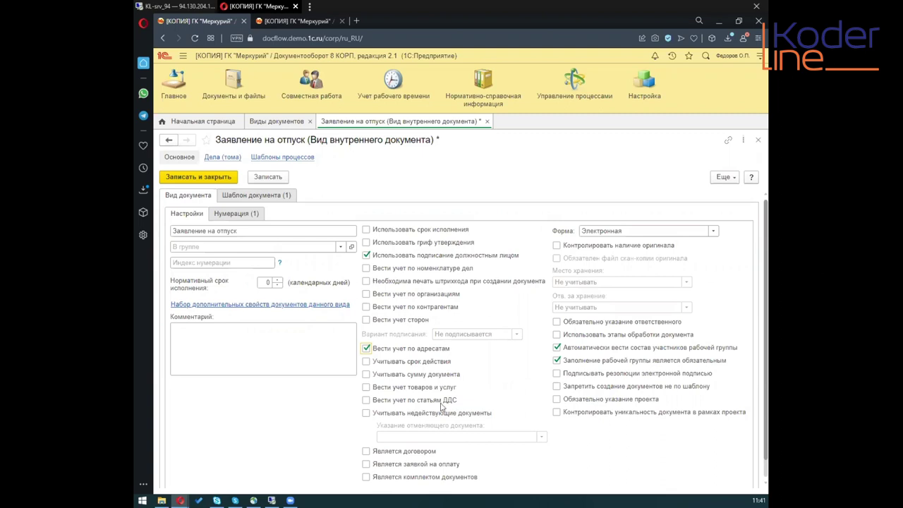
left_click(366, 349)
Enable Учитывать срок действия and Учитывать сумму документа, save the document type and check the template's document details
left_click(427, 363)
left_click(366, 375)
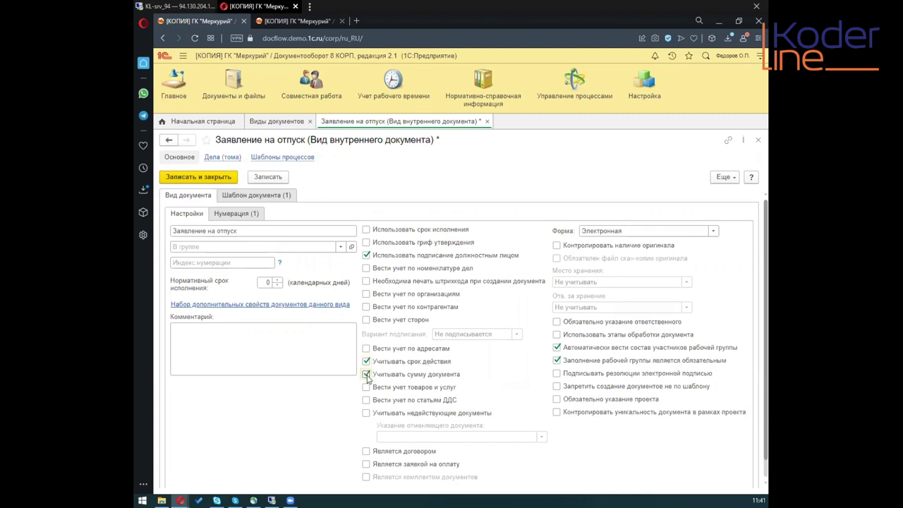
left_click(270, 177)
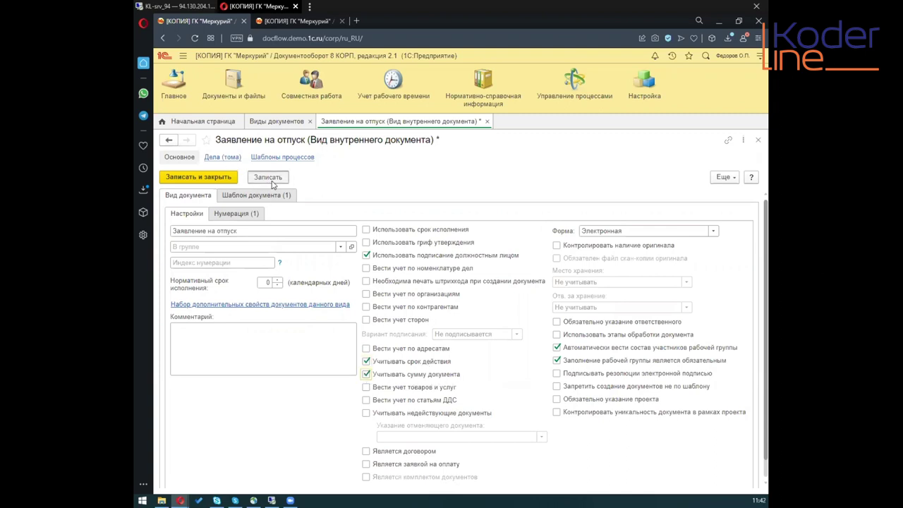
left_click(249, 200)
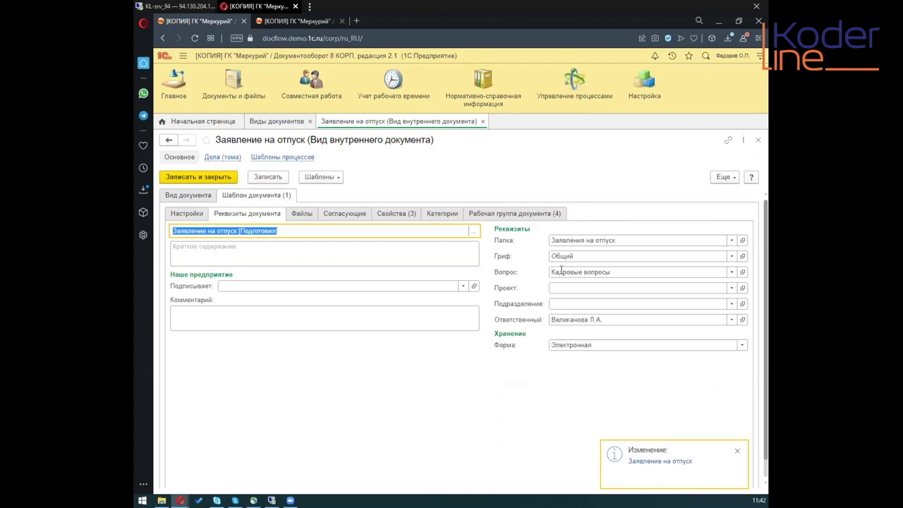
left_click(192, 196)
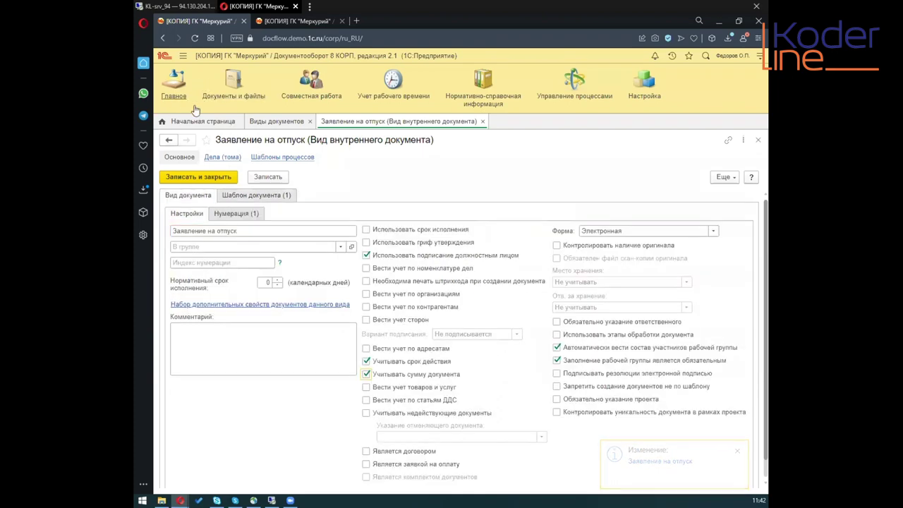
Enable Вести учет товаров и услуг and Вести учет по статьям ДДС, and save the document type
left_click(230, 102)
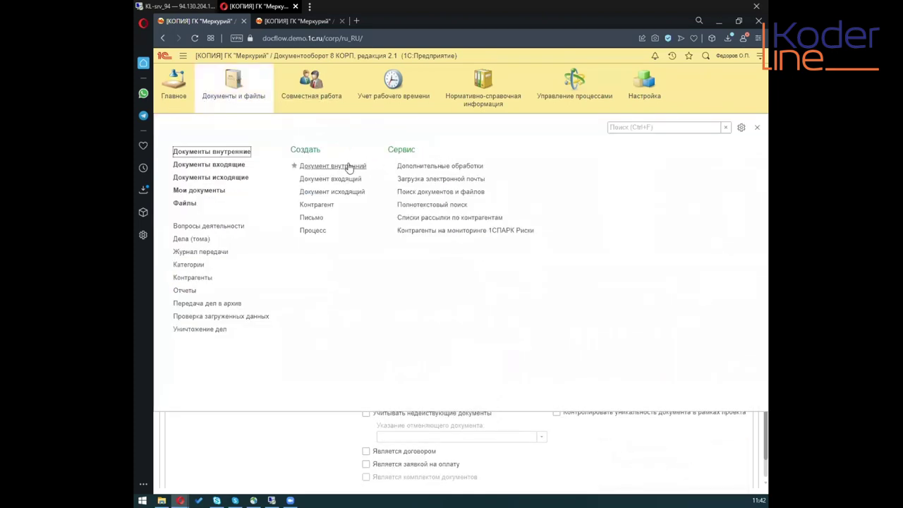
left_click(237, 101)
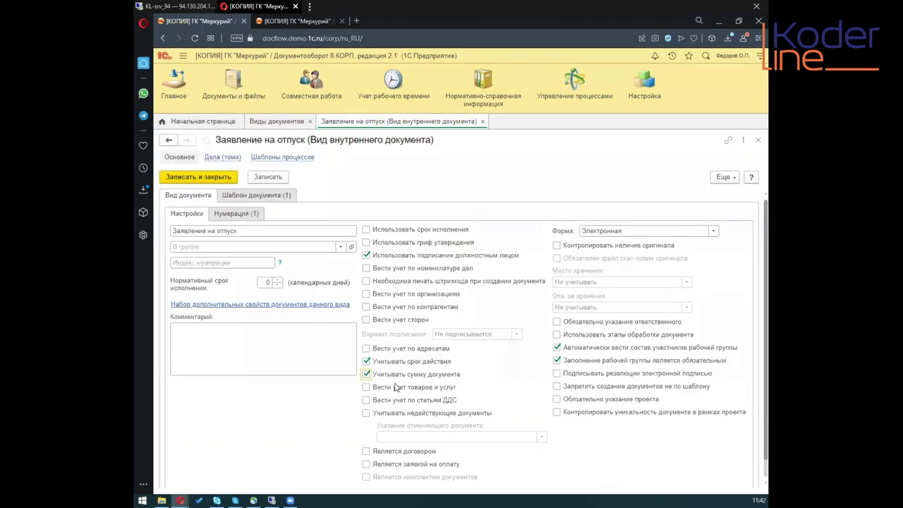
scroll(395, 387, "down", 1)
left_click(366, 367)
left_click(366, 400)
left_click(277, 177)
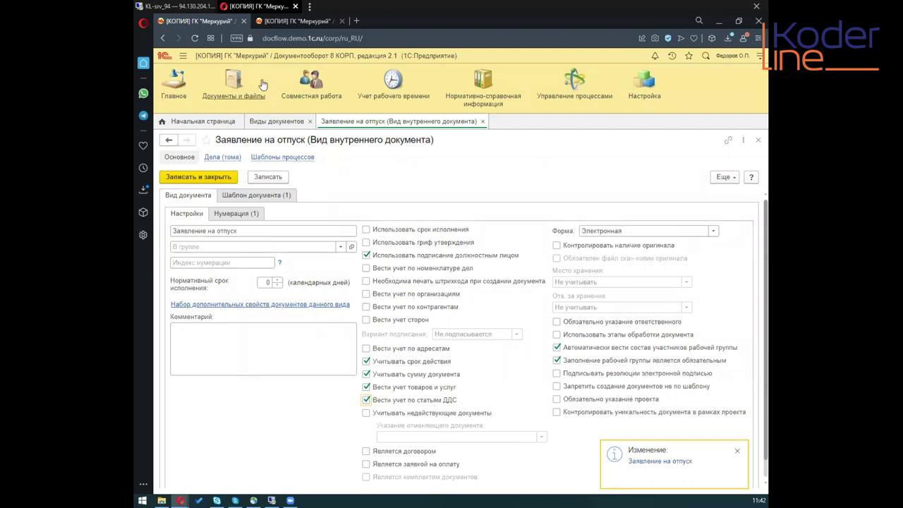
Create a new internal document from the Заявление на отпуск template, searching for "заявление" and dismissing the meeting reminder
left_click(227, 92)
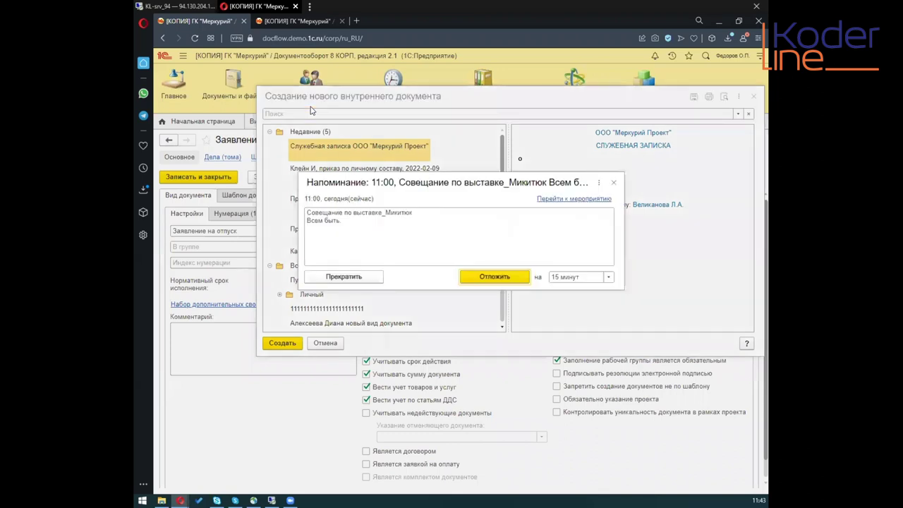
left_click(339, 278)
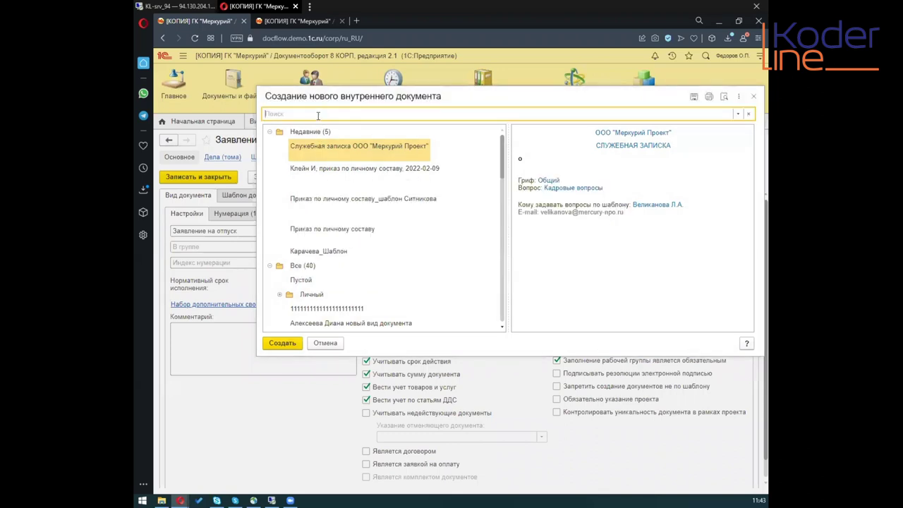
type("заявление")
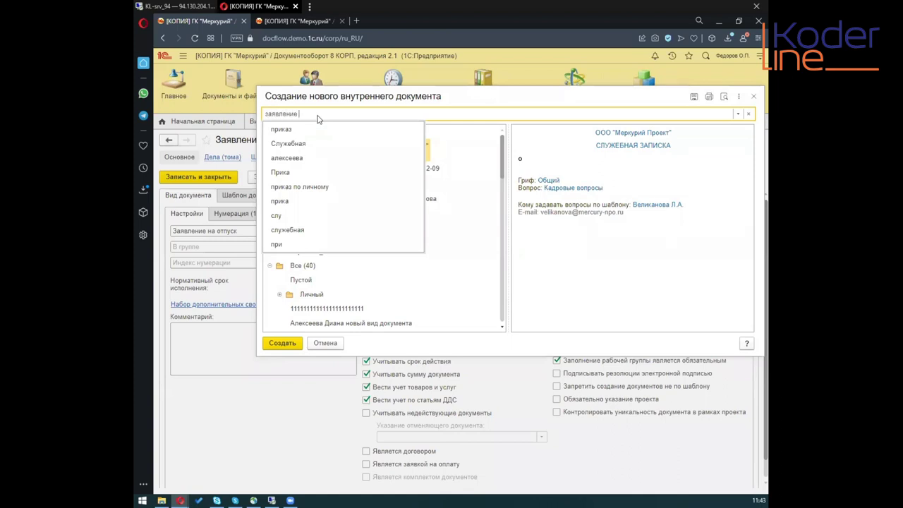
key("Down")
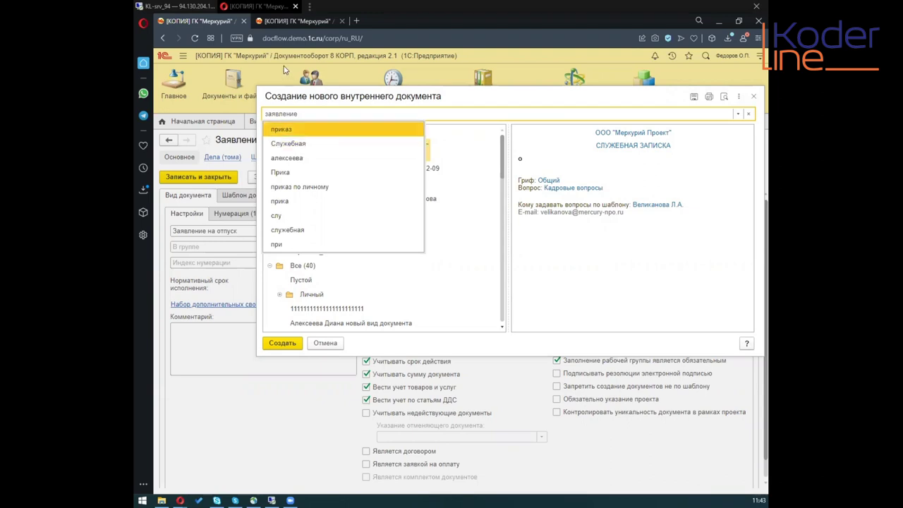
left_click(308, 113)
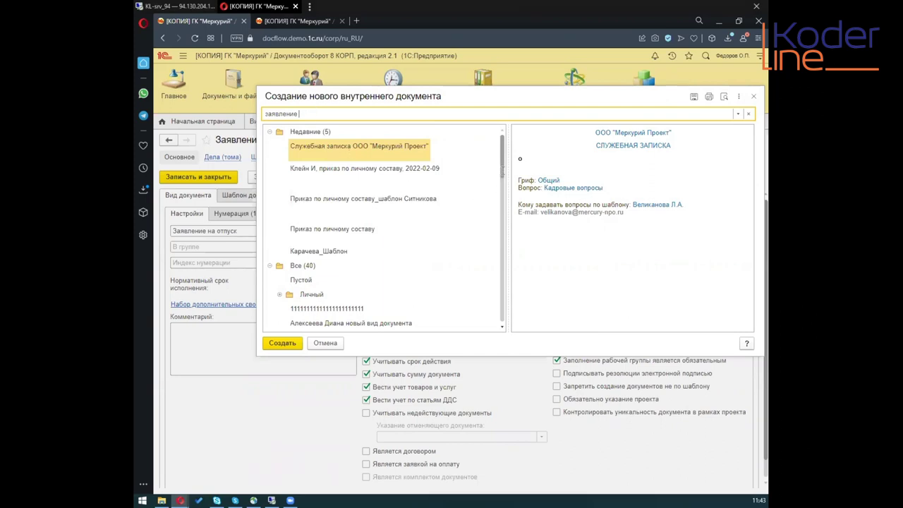
key("Return")
left_click(308, 134)
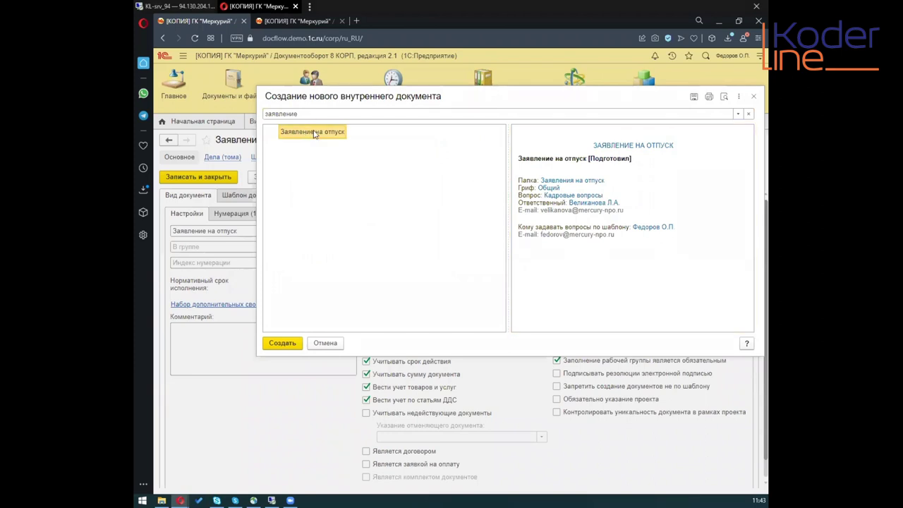
left_click(283, 344)
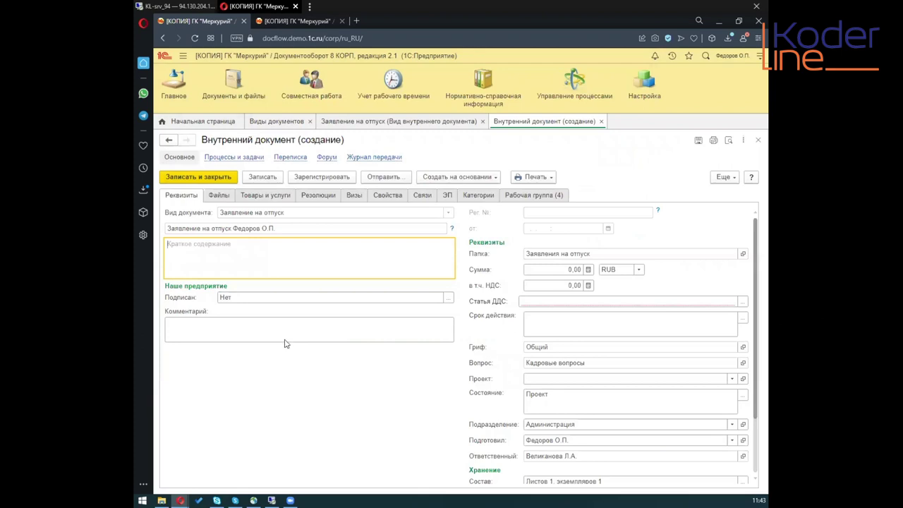
Try setting the start date of the new internal document's validity period (Срок действия) to 08.02.2022
scroll(276, 336, "down", 2)
scroll(276, 335, "up", 2)
left_click(744, 319)
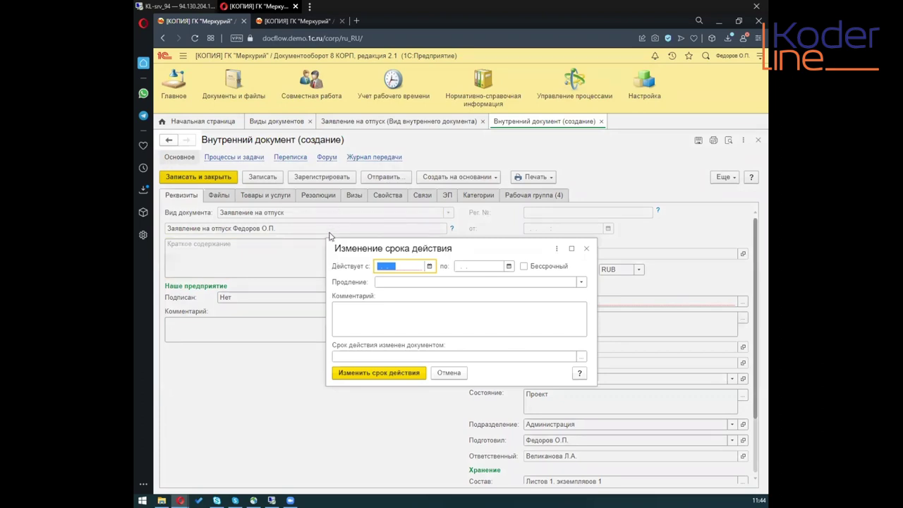
left_click_drag(393, 252, 356, 255)
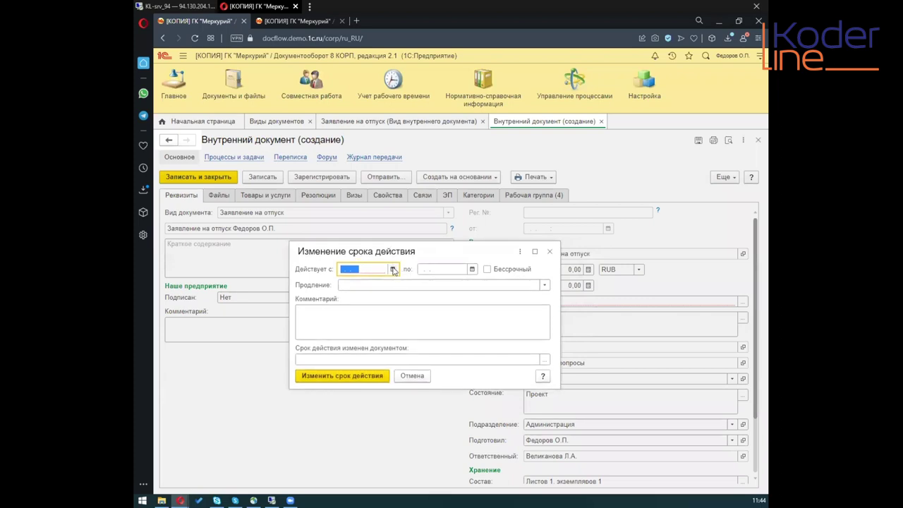
left_click(393, 269)
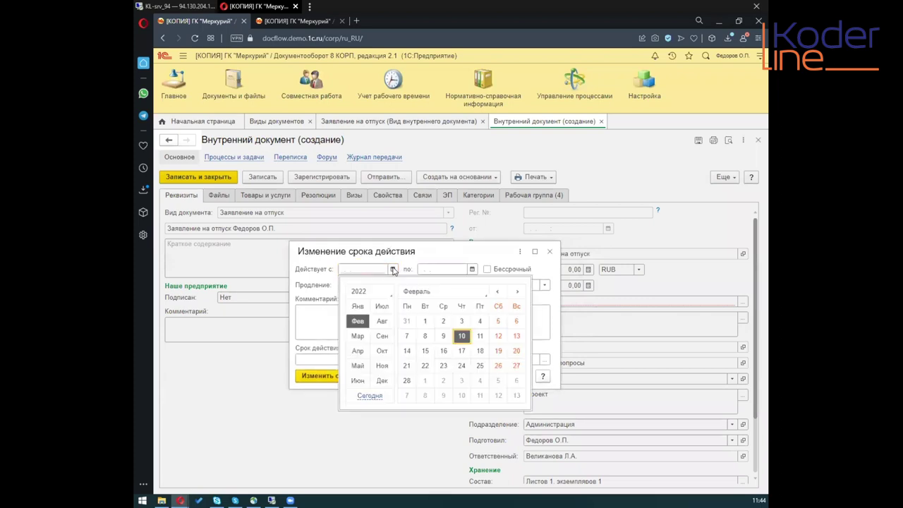
left_click(424, 335)
left_click(472, 269)
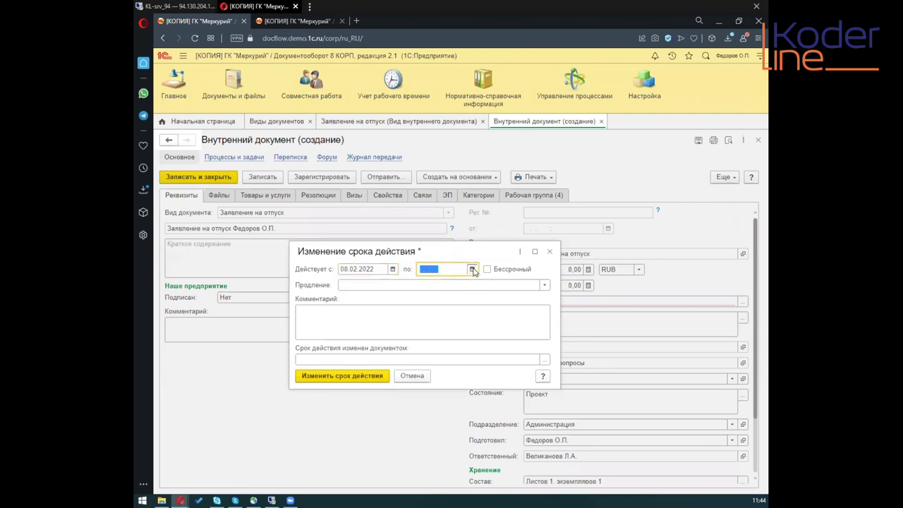
Review the available Продление options for the validity period, dismissing the meeting reminder
left_click(429, 285)
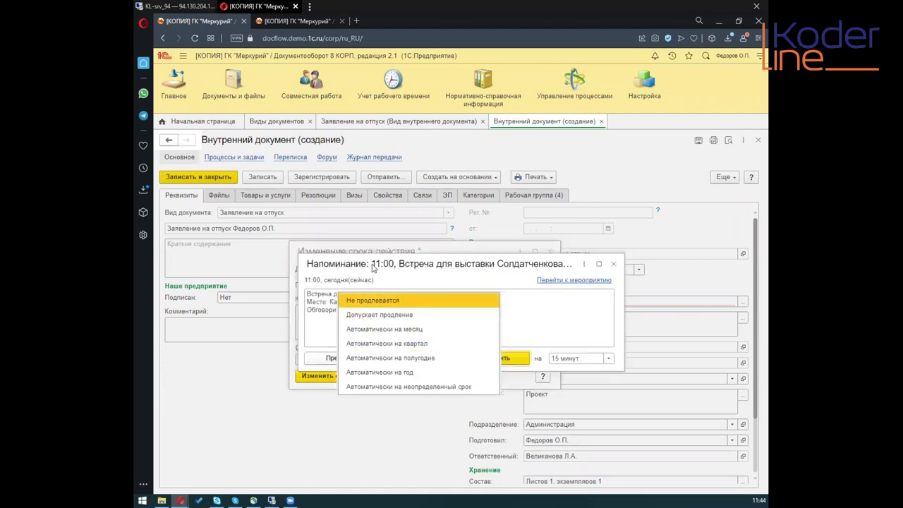
left_click(373, 268)
key("Escape")
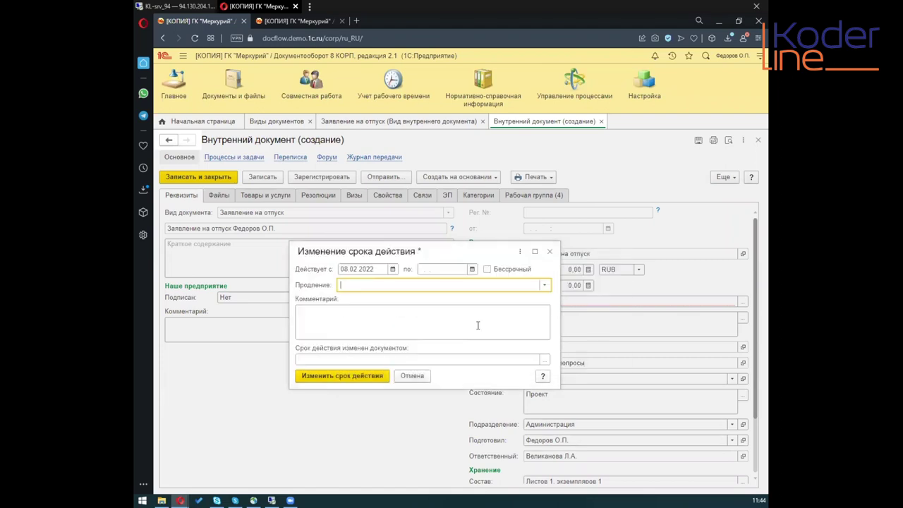
left_click(544, 286)
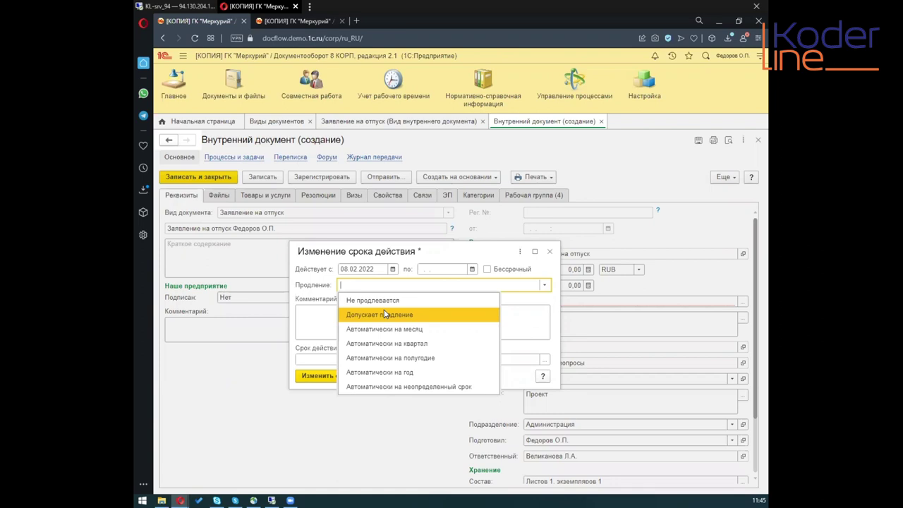
left_click(349, 286)
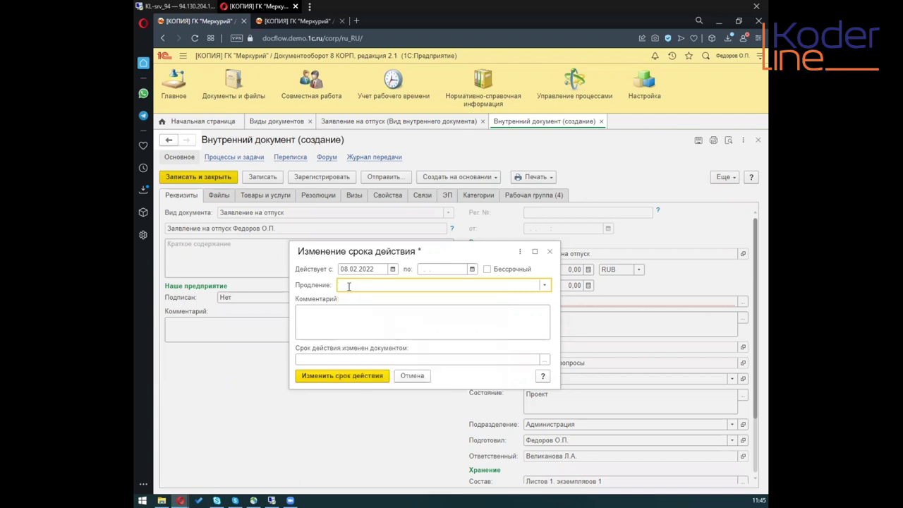
left_click(544, 284)
left_click(545, 286)
Browse the internal documents selectable as changing the validity period, stopping the meeting reminder, and close the validity dialog without applying it
left_click(315, 361)
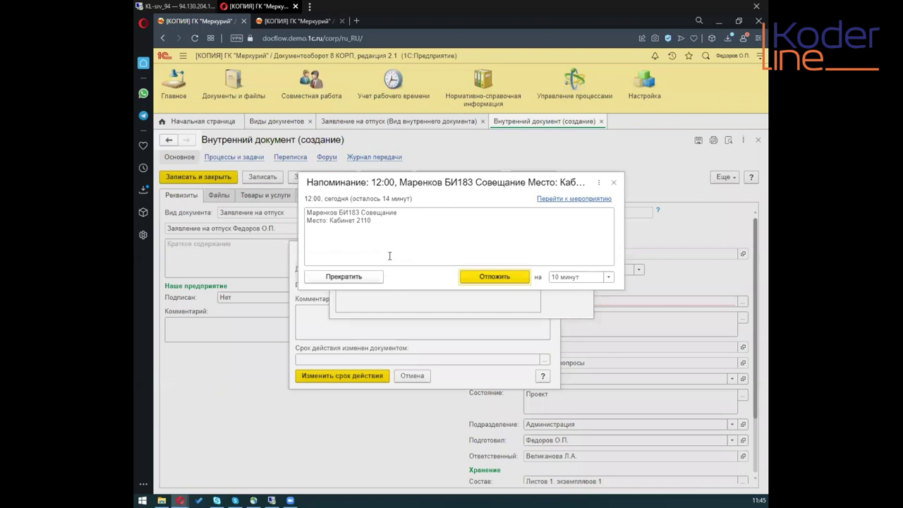
left_click_drag(378, 187, 379, 117)
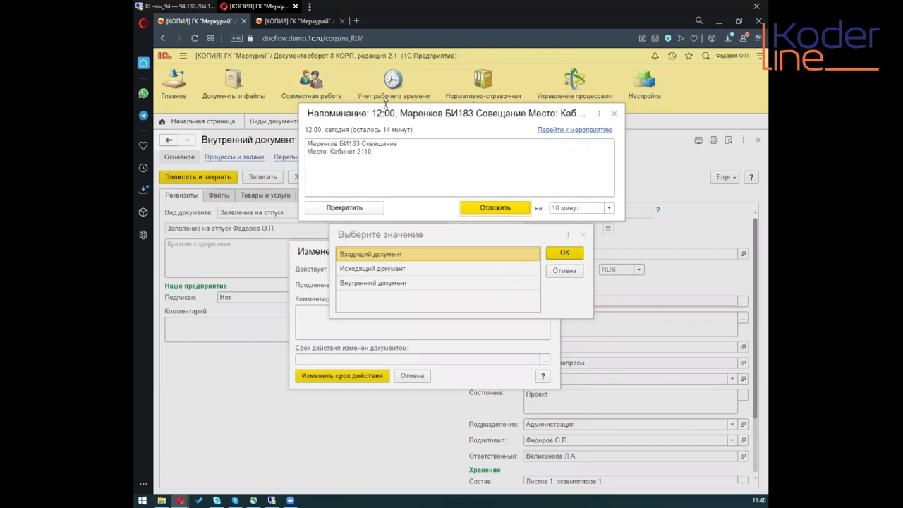
left_click(363, 210)
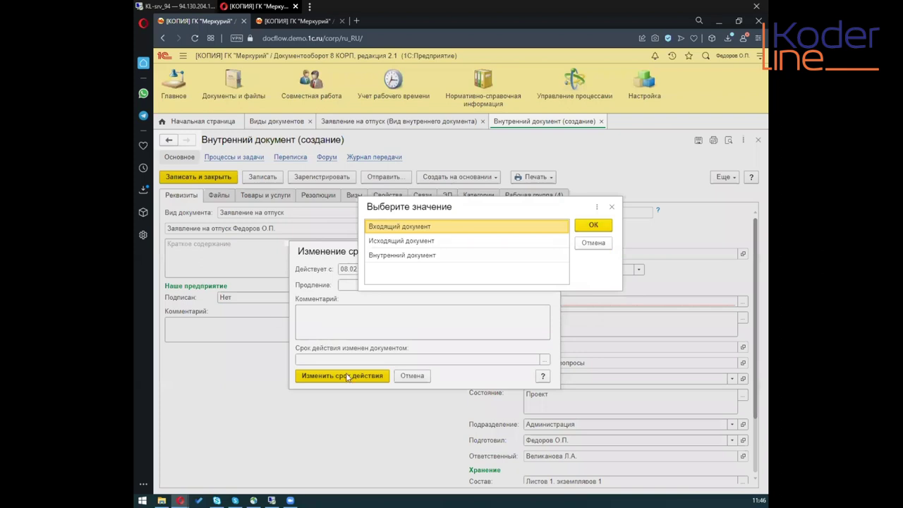
left_click(417, 255)
left_click(589, 226)
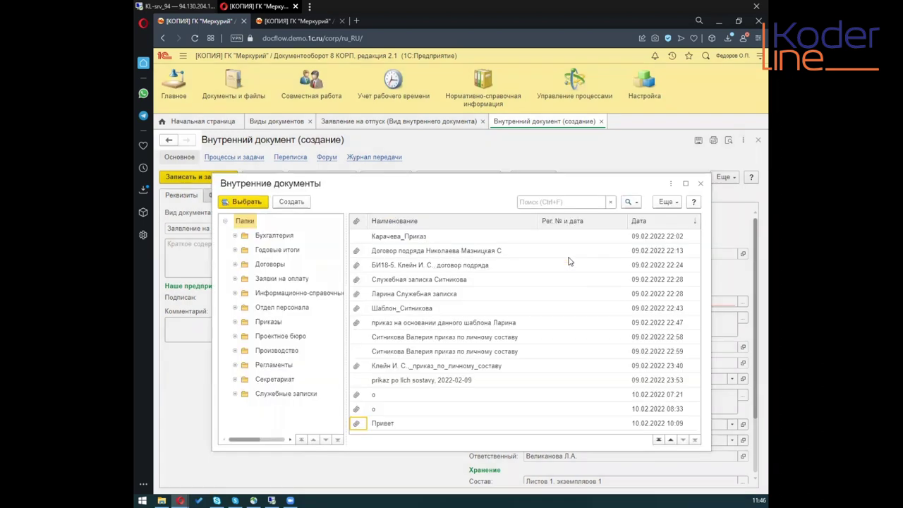
left_click(700, 184)
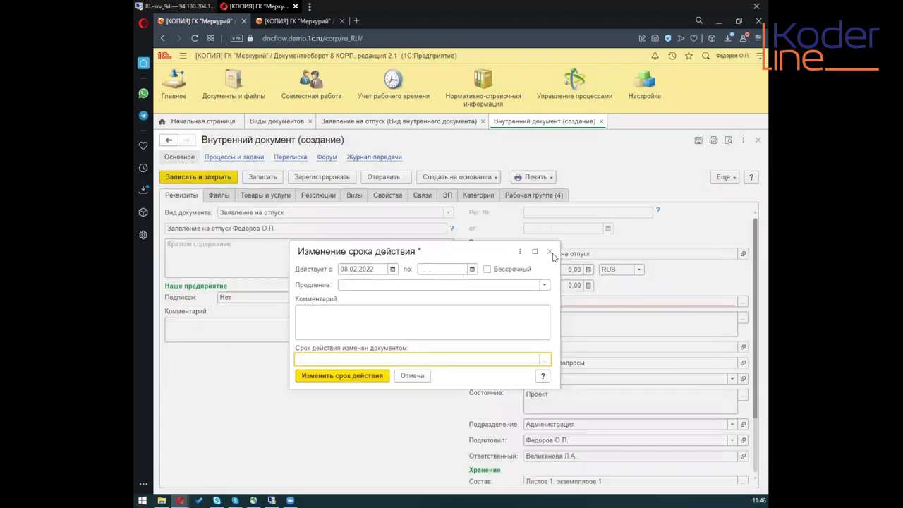
left_click(550, 252)
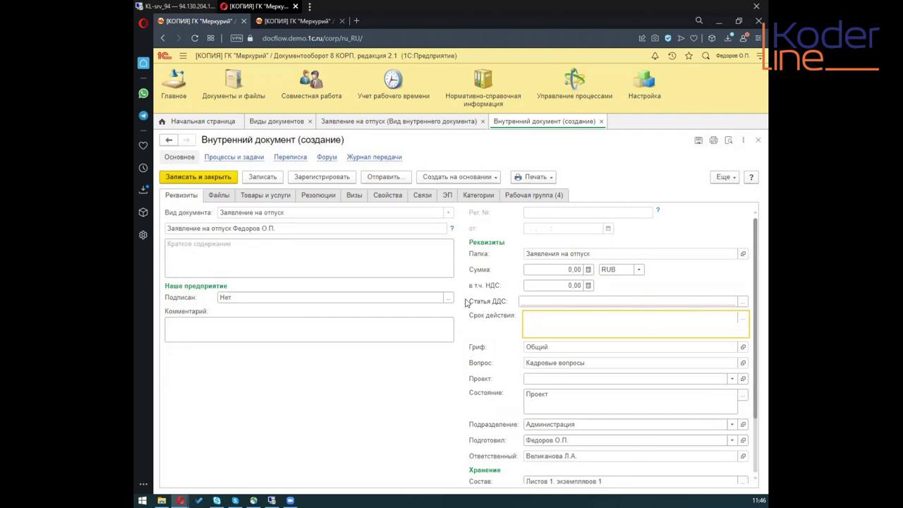
Examine the Сумма and НДС calculators and the currency choices of the new document without changing them
left_click(553, 269)
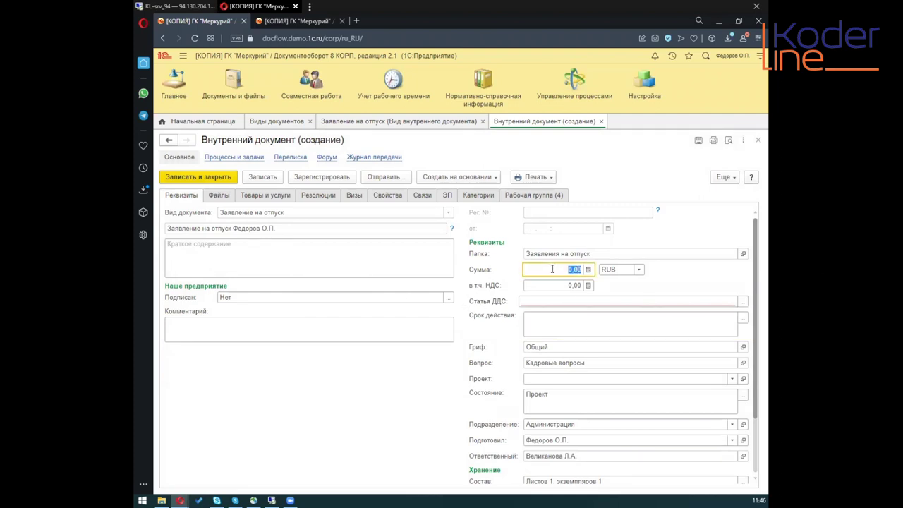
left_click(588, 270)
left_click(589, 271)
left_click(588, 270)
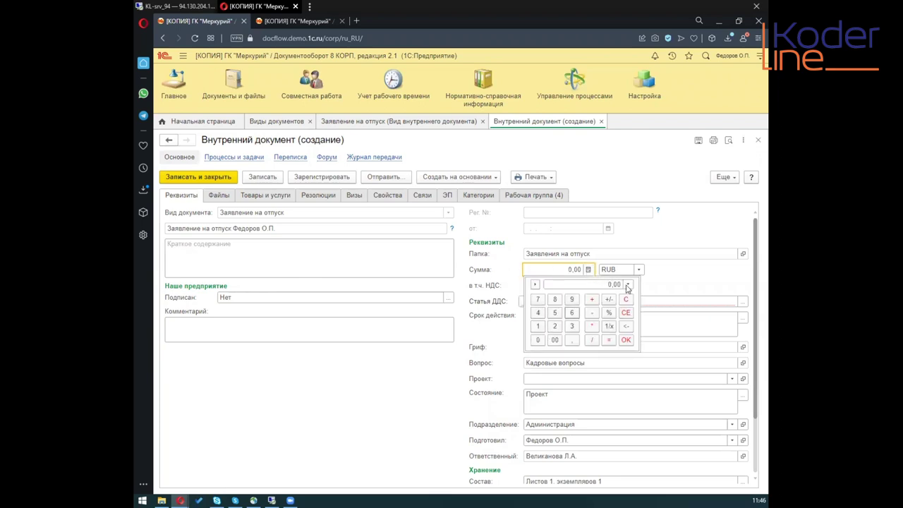
left_click(640, 271)
left_click(640, 271)
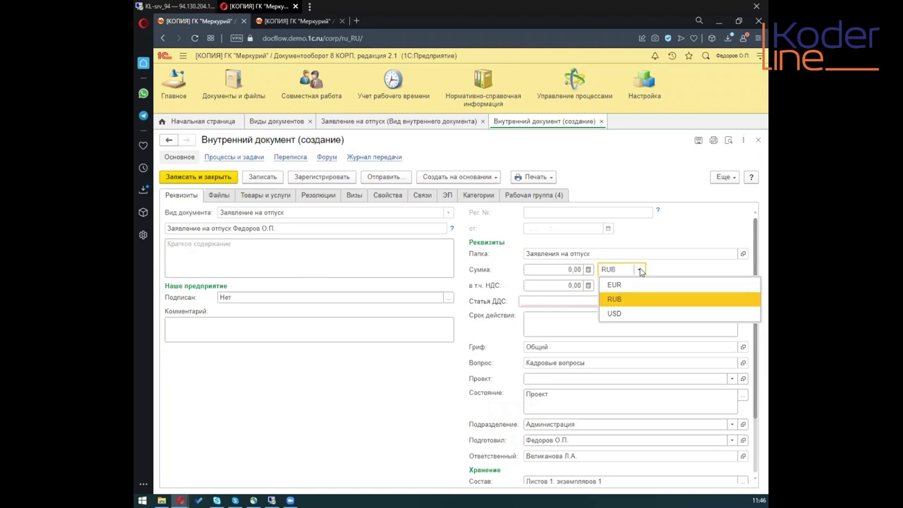
left_click(640, 272)
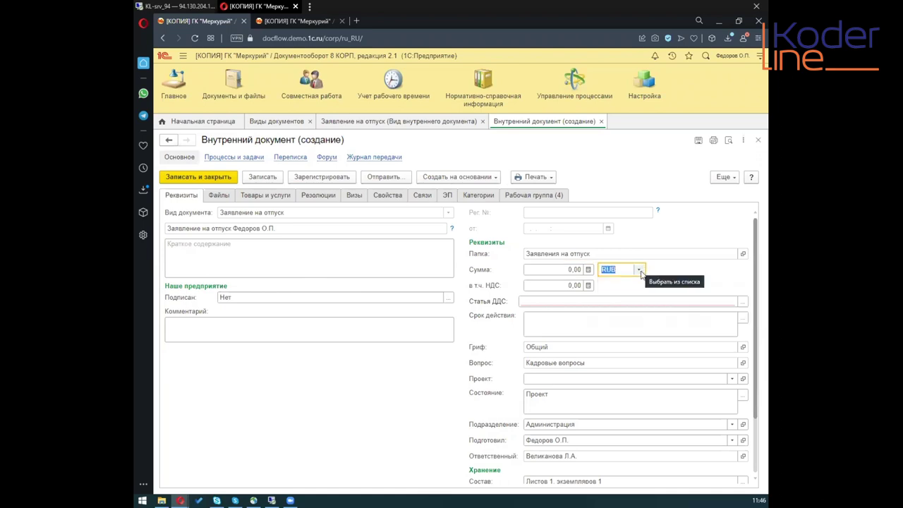
left_click(640, 271)
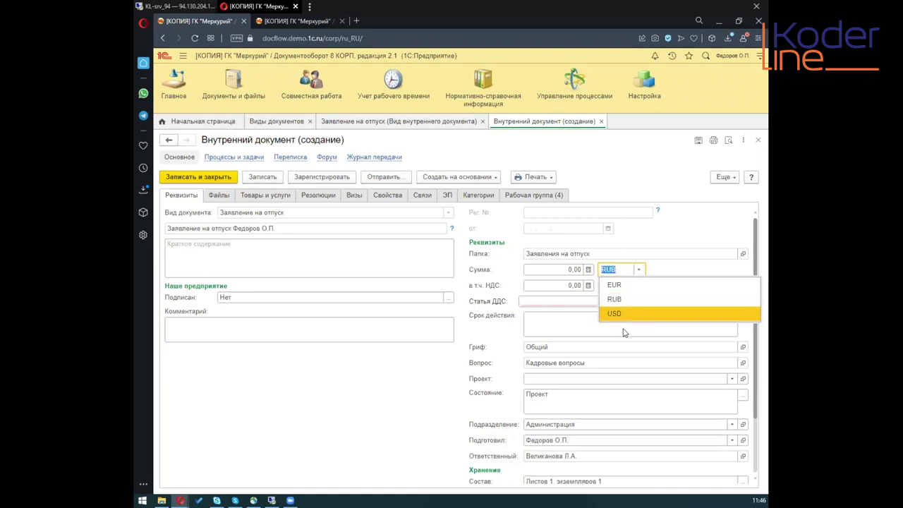
left_click(639, 268)
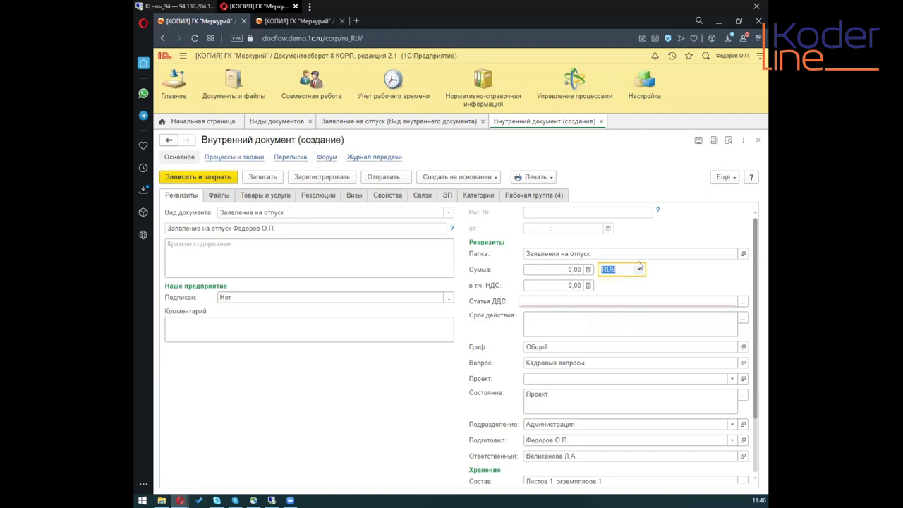
left_click(589, 286)
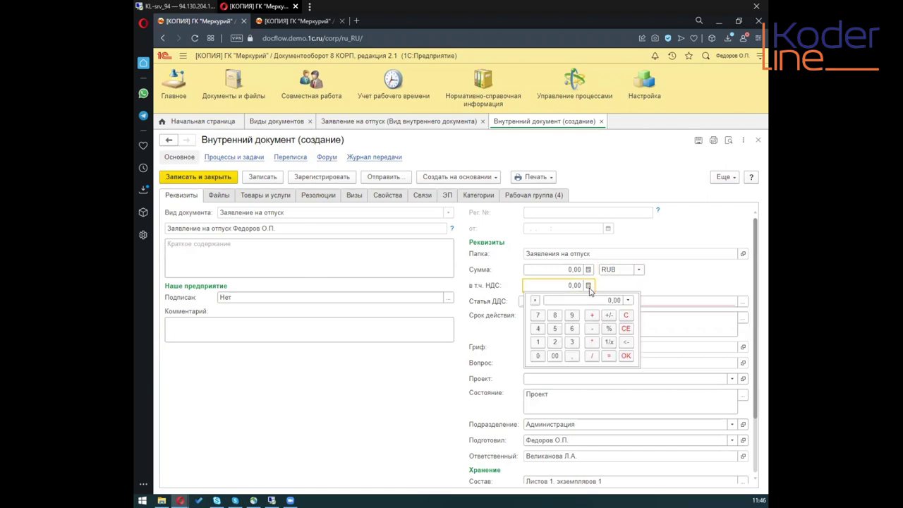
left_click(489, 288)
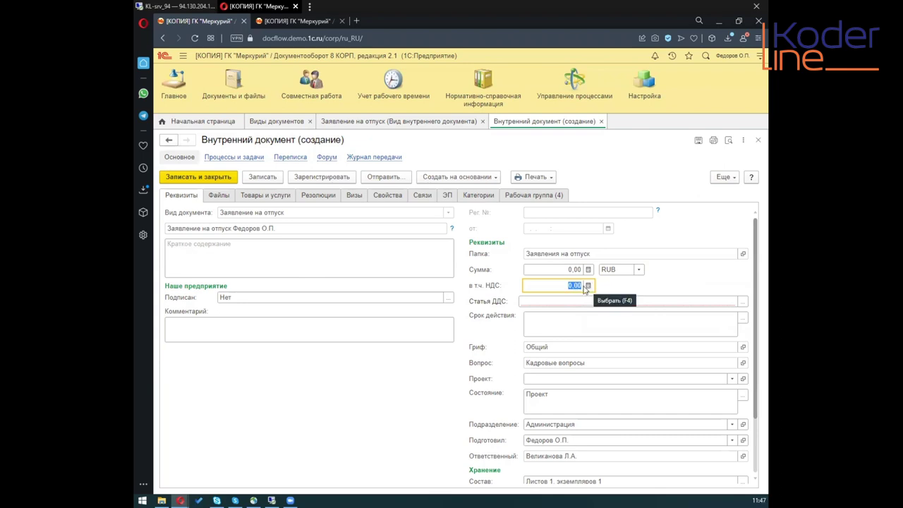
Look through the cash flow items available for the document's Статья ДДС and close the selection without choosing any
left_click(541, 301)
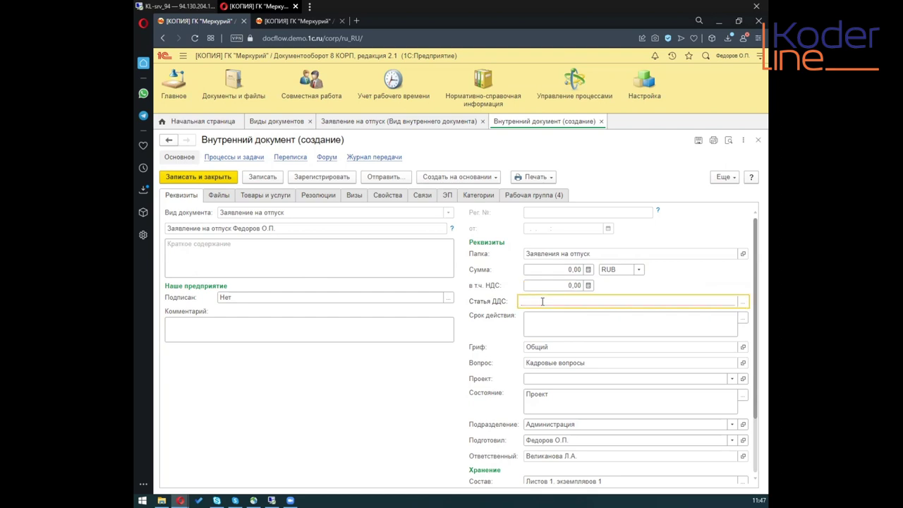
left_click(738, 303)
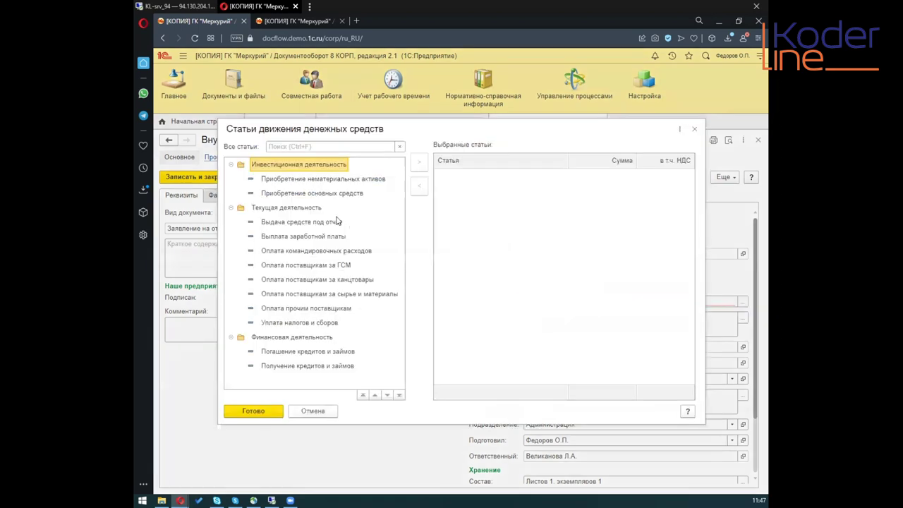
left_click(275, 353)
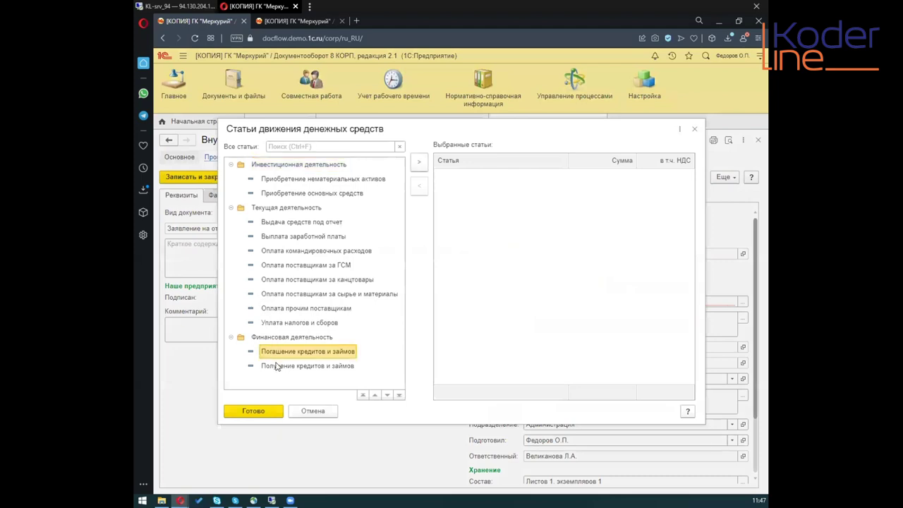
left_click(277, 367)
left_click(297, 180)
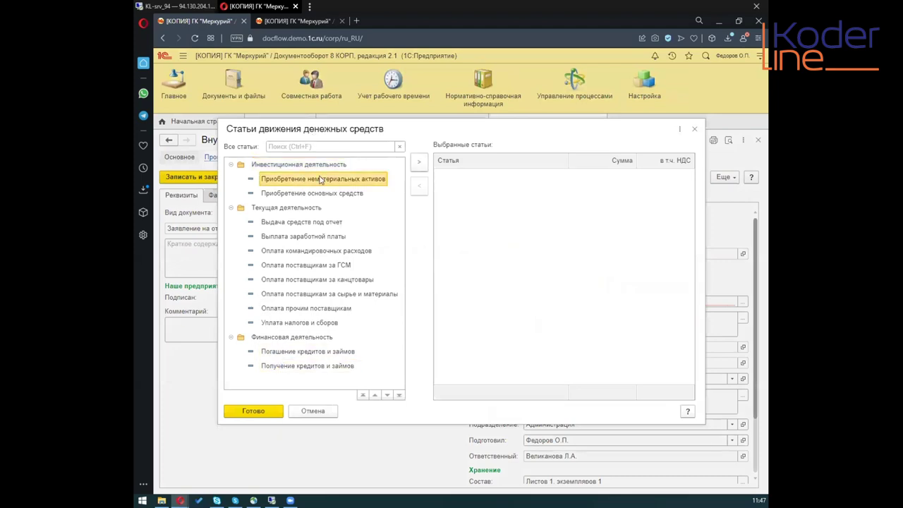
left_click(694, 129)
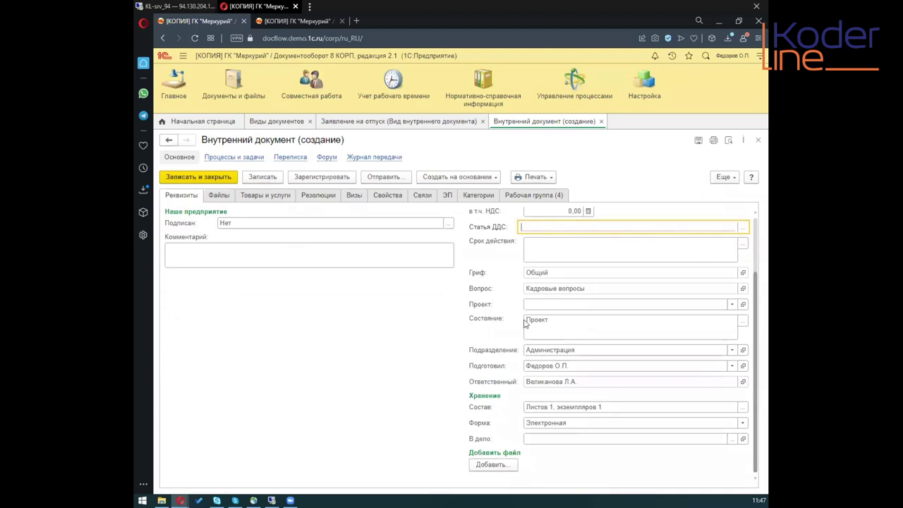
Examine the Гриф, Вопрос and Проект details of the new document
left_click(478, 277)
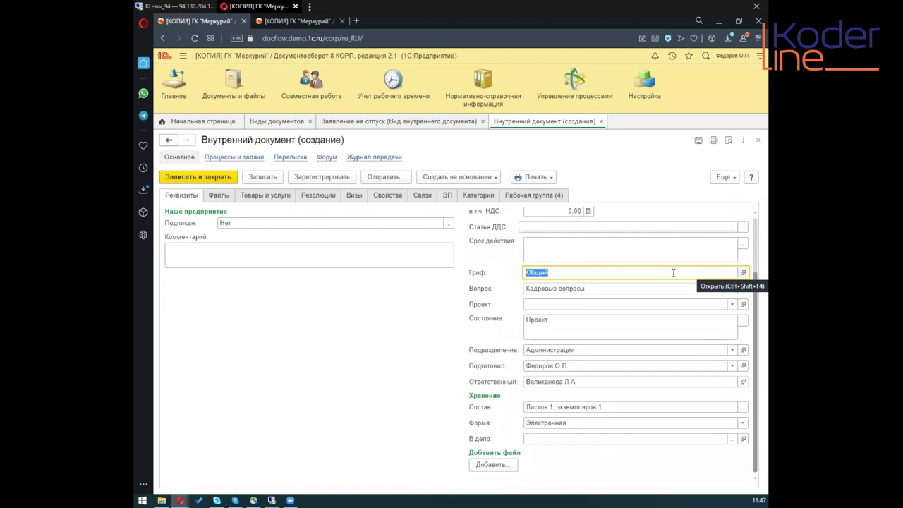
left_click(478, 294)
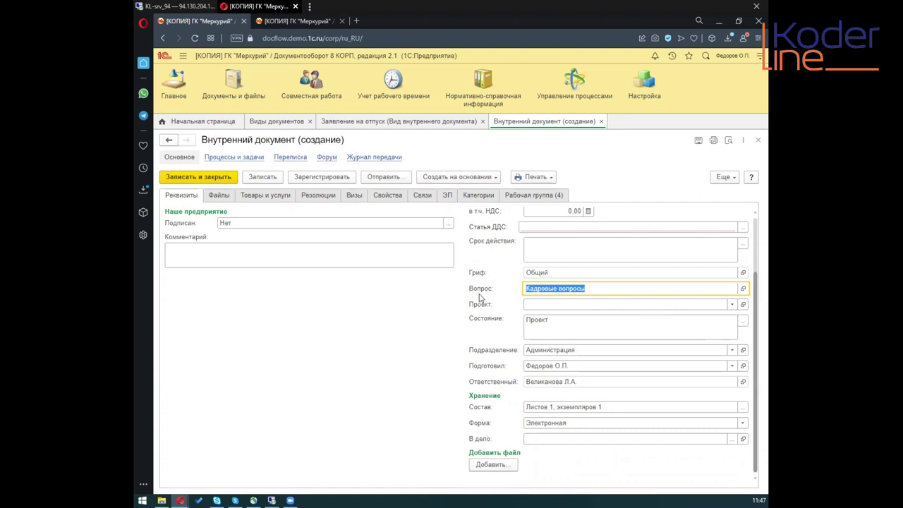
left_click(477, 306)
key("Escape")
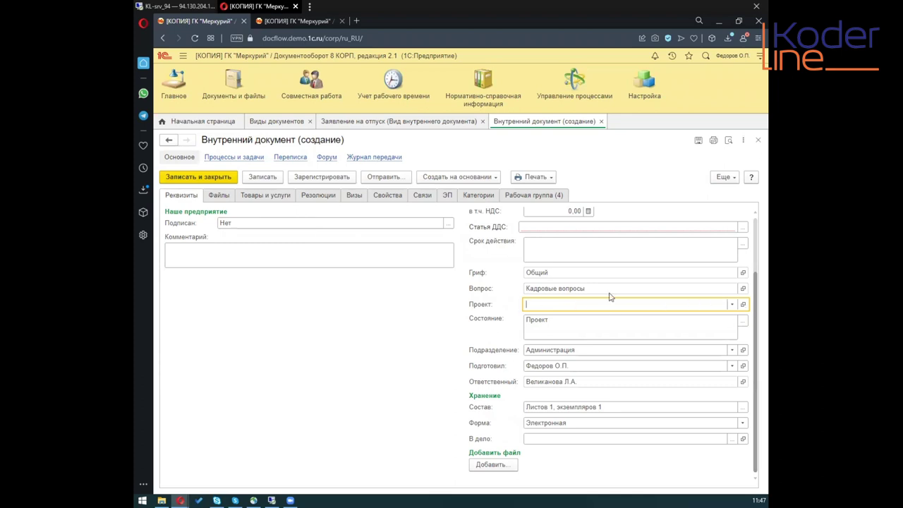
Clear Вести учет по статьям ДДС in the Заявление на отпуск document type and show the new document's Товары и услуги table
left_click(345, 121)
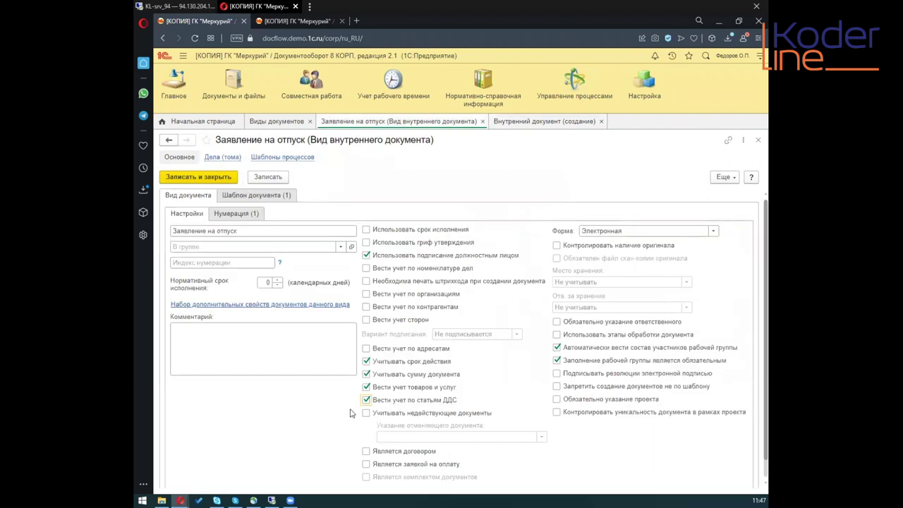
scroll(575, 349, "down", 1)
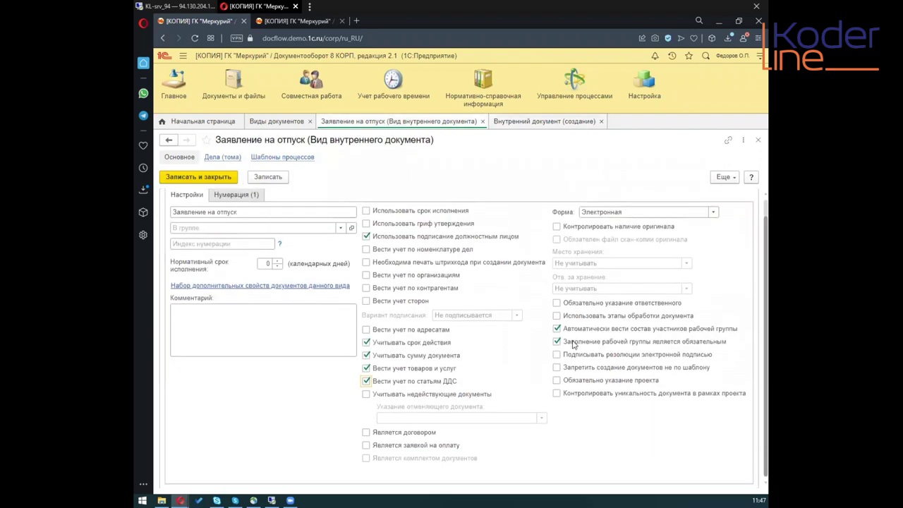
left_click(365, 381)
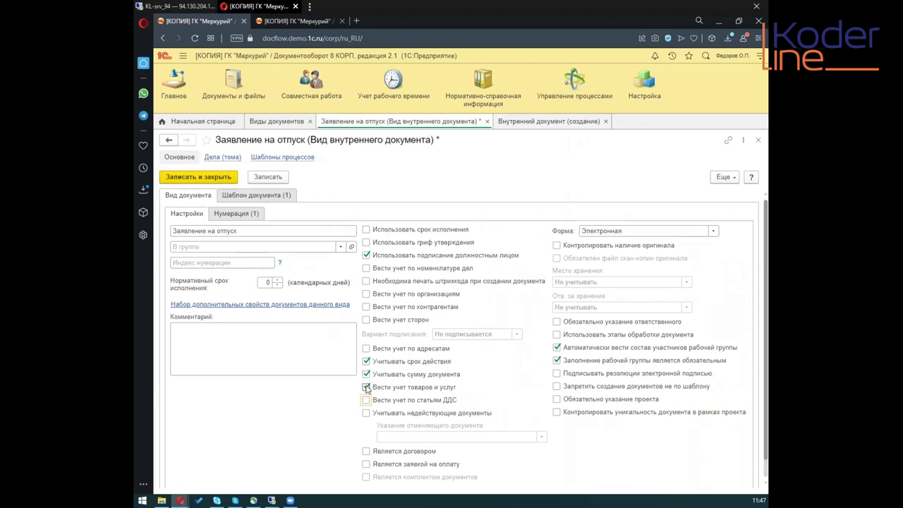
left_click(525, 129)
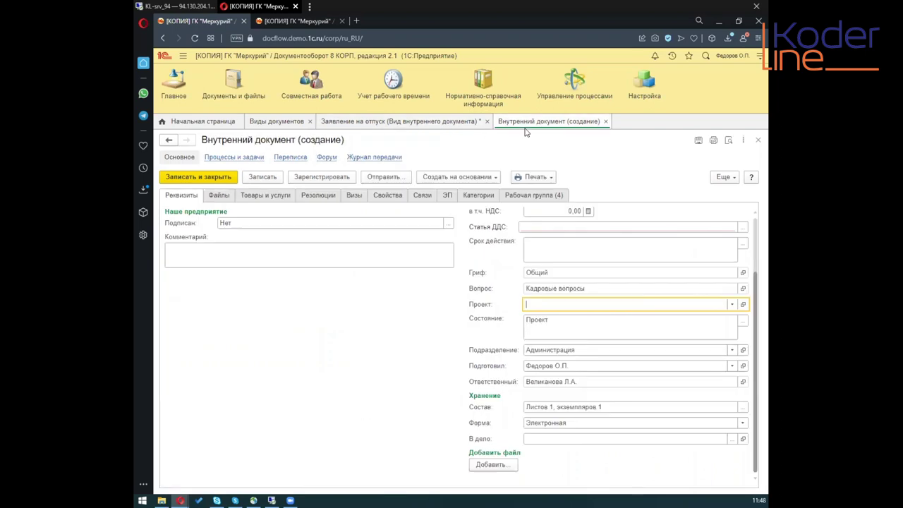
left_click(259, 196)
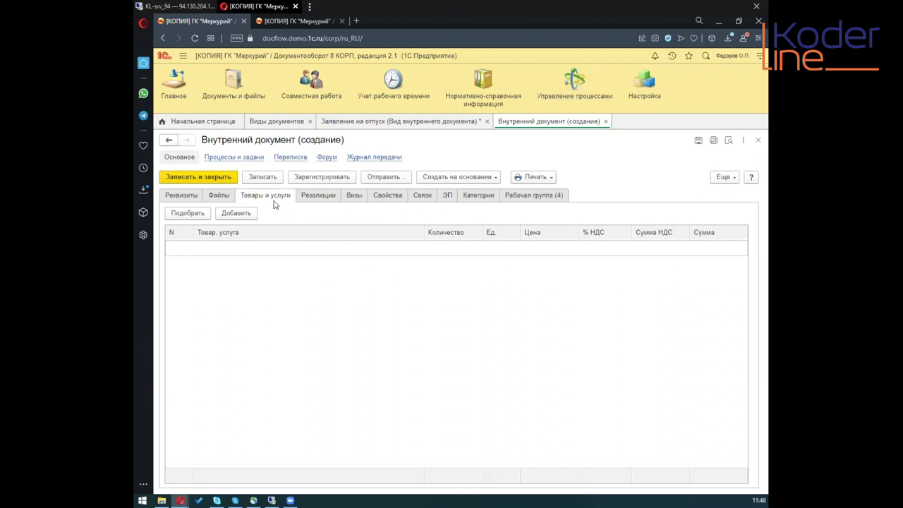
Enable Вести учет по организациям in the Заявление на отпуск document type, keeping the working group options switched on
left_click(455, 127)
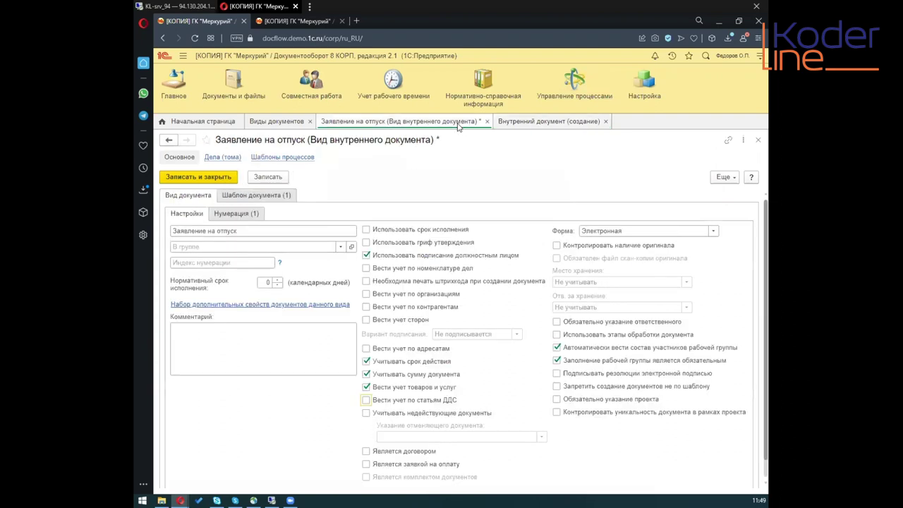
scroll(487, 407, "down", 1)
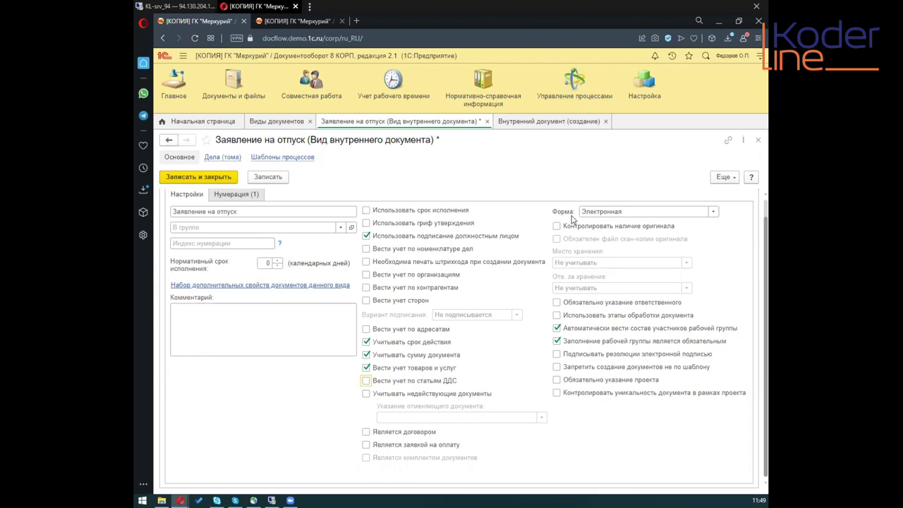
scroll(530, 389, "up", 1)
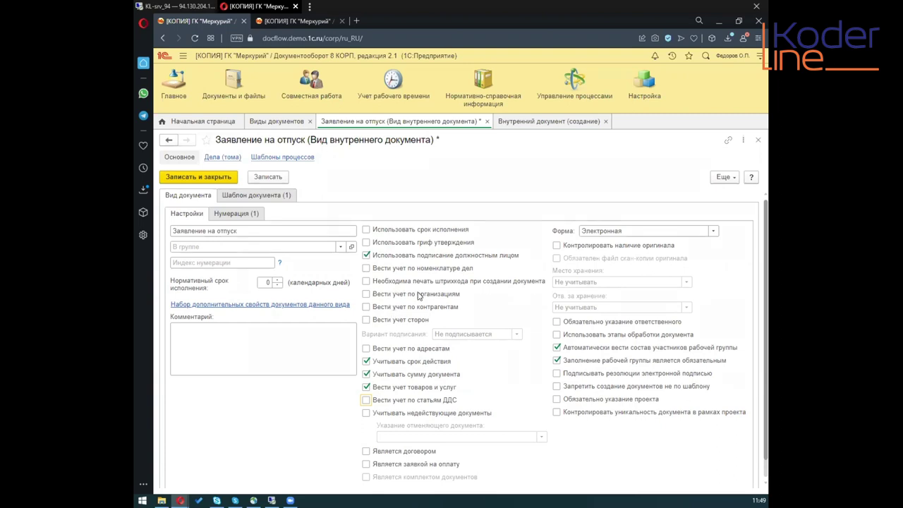
left_click(366, 295)
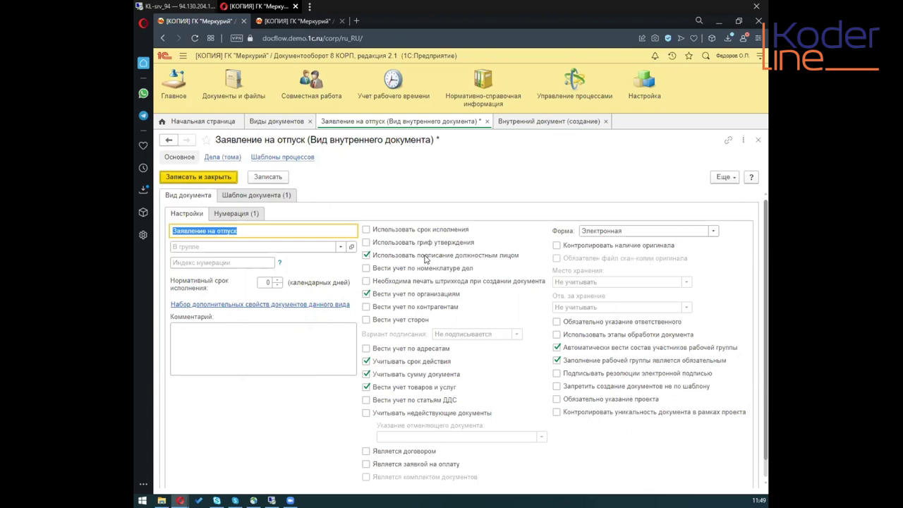
scroll(532, 361, "down", 1)
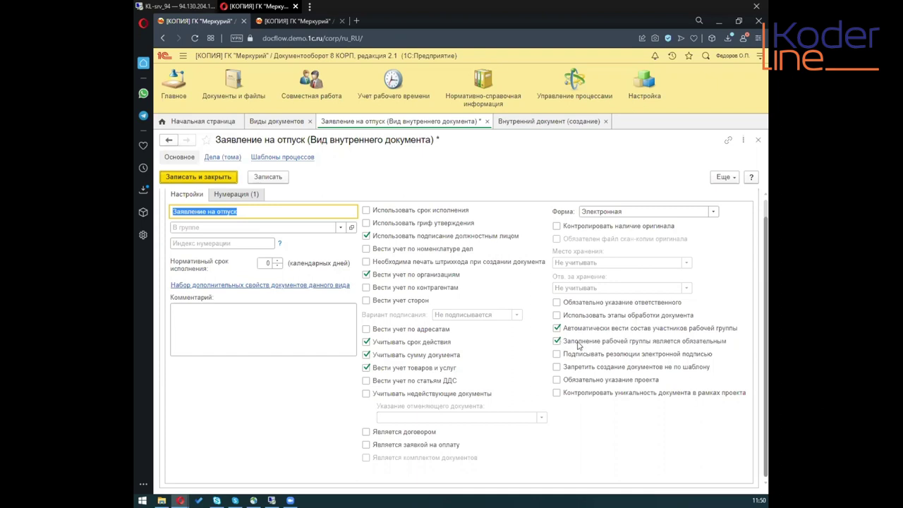
left_click(558, 339)
Open the document type's set of additional properties and view the Начало отпуска attribute's settings without changing them
left_click(262, 302)
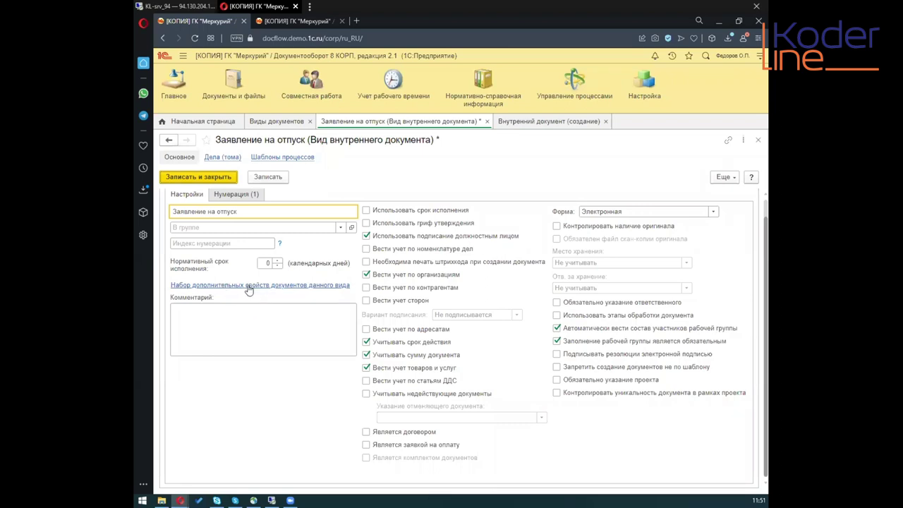
left_click(248, 286)
left_click(223, 327)
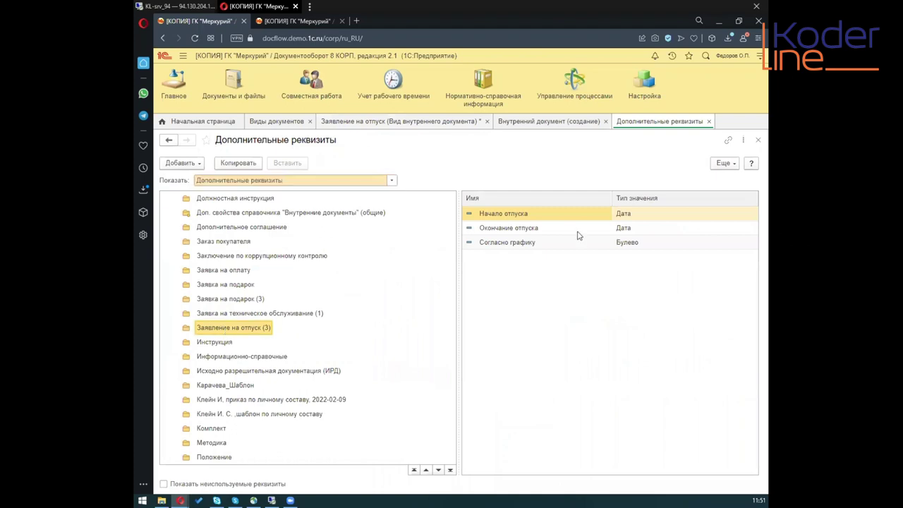
left_click(525, 218)
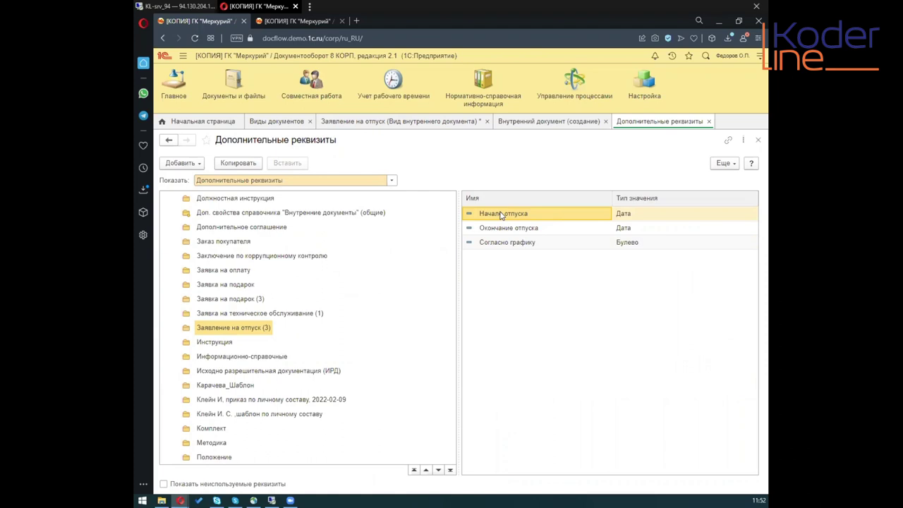
double_click(639, 214)
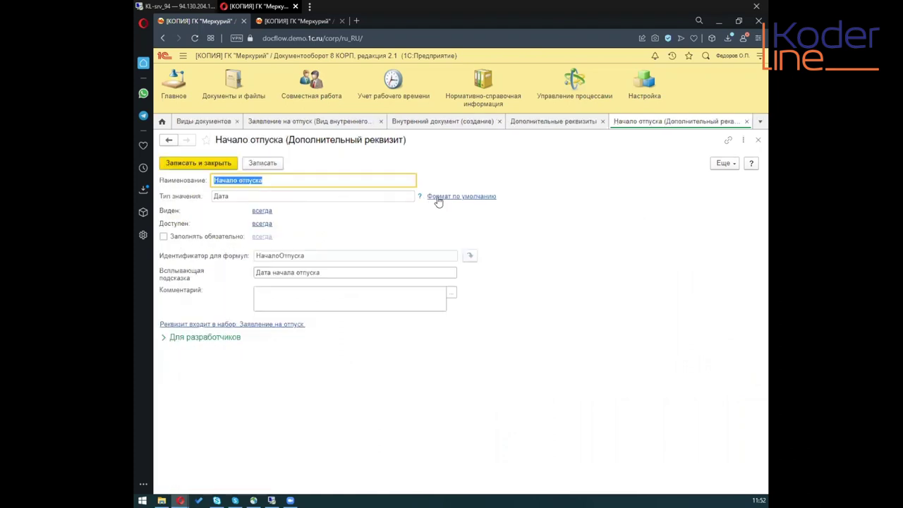
left_click(757, 140)
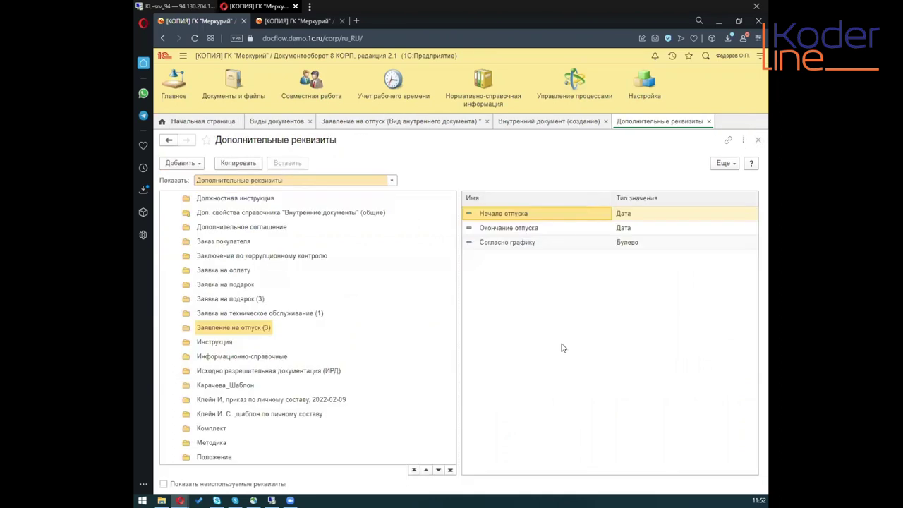
Start a new additional attribute in the Заявление на отпуск set and open the enlarged list of value types
right_click(504, 269)
mouse_move(584, 276)
left_click(671, 281)
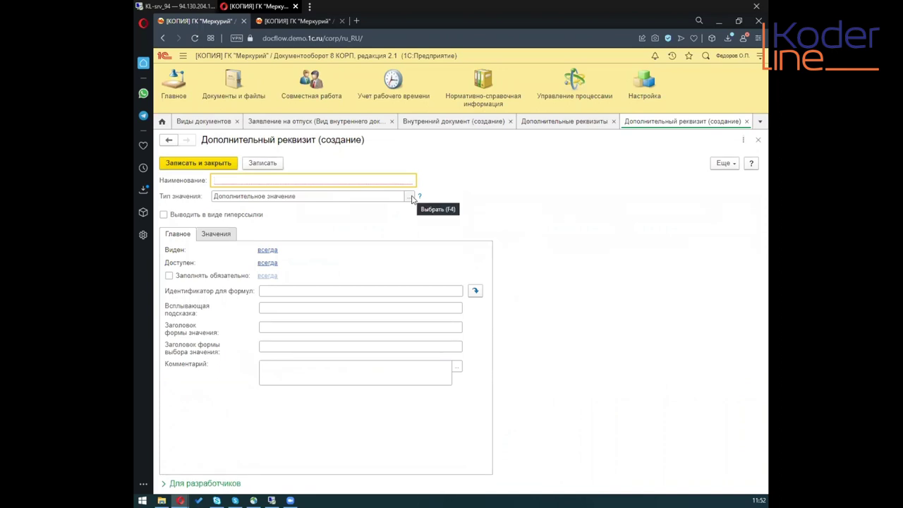
left_click(410, 197)
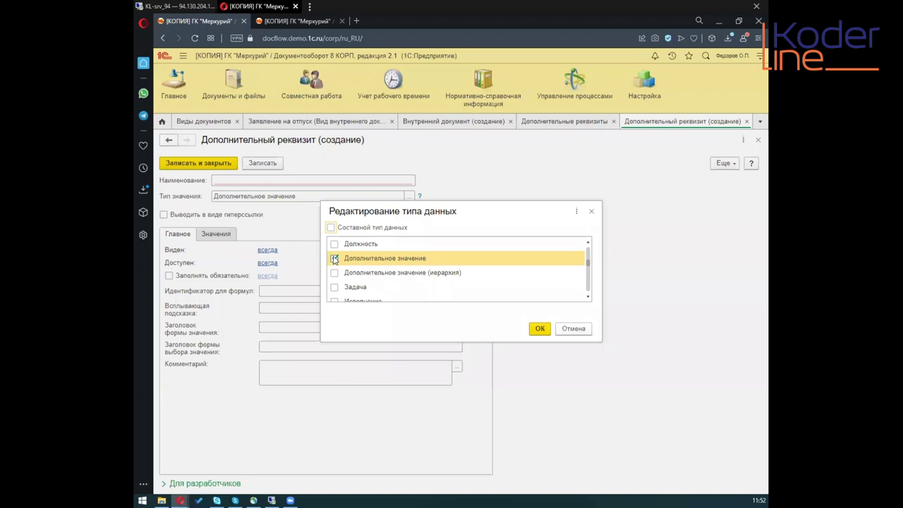
left_click_drag(374, 342, 376, 473)
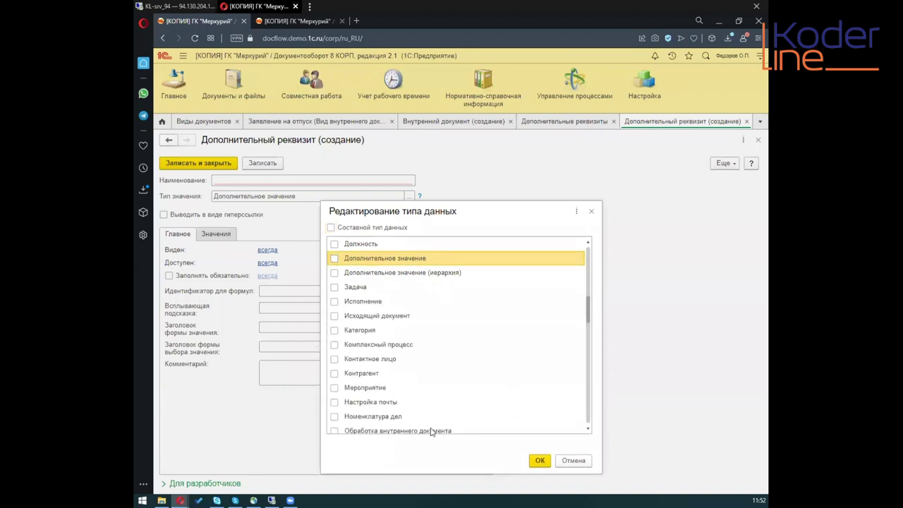
left_click_drag(588, 311, 589, 263)
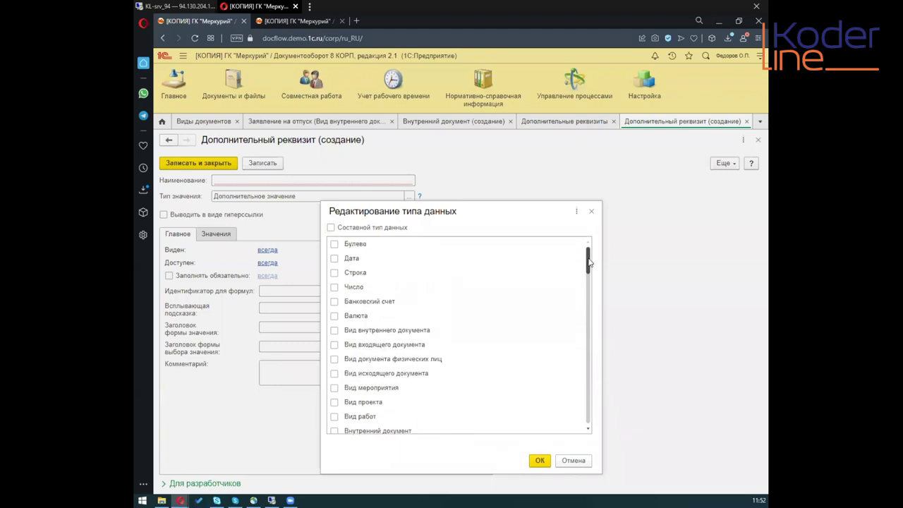
Try the Булево, Дата, Строка and Число value types one after another, clearing each one again
left_click(334, 244)
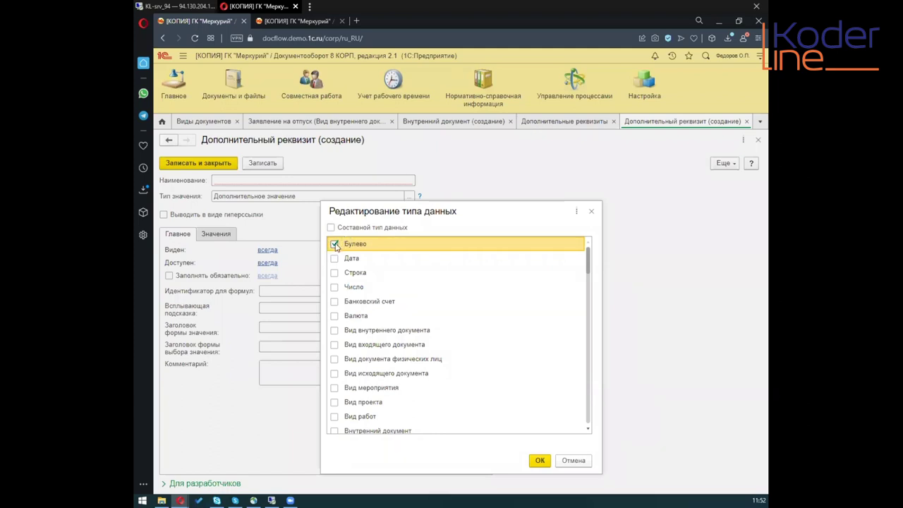
left_click(335, 246)
left_click(330, 262)
left_click(334, 259)
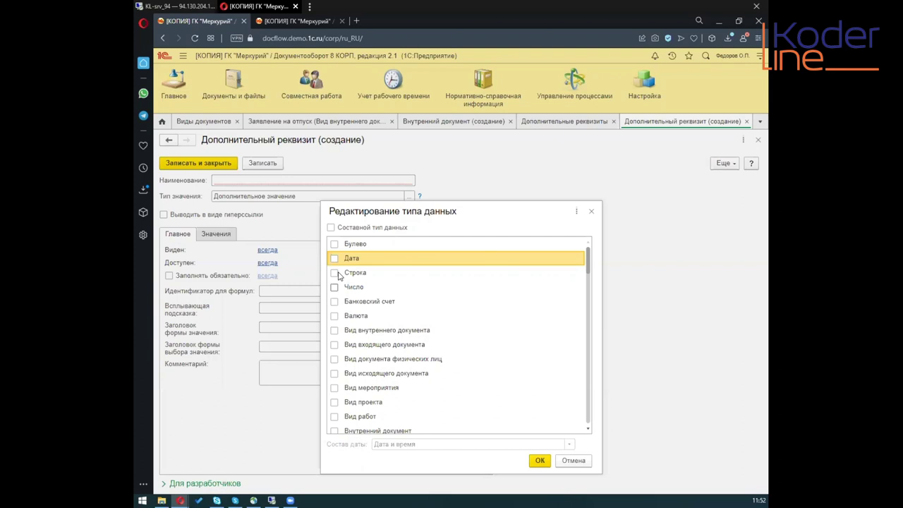
left_click(334, 273)
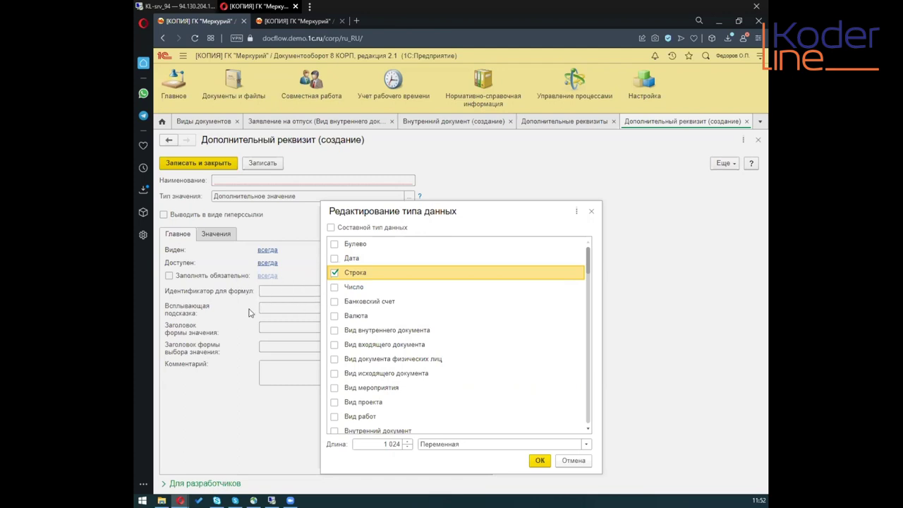
left_click(335, 273)
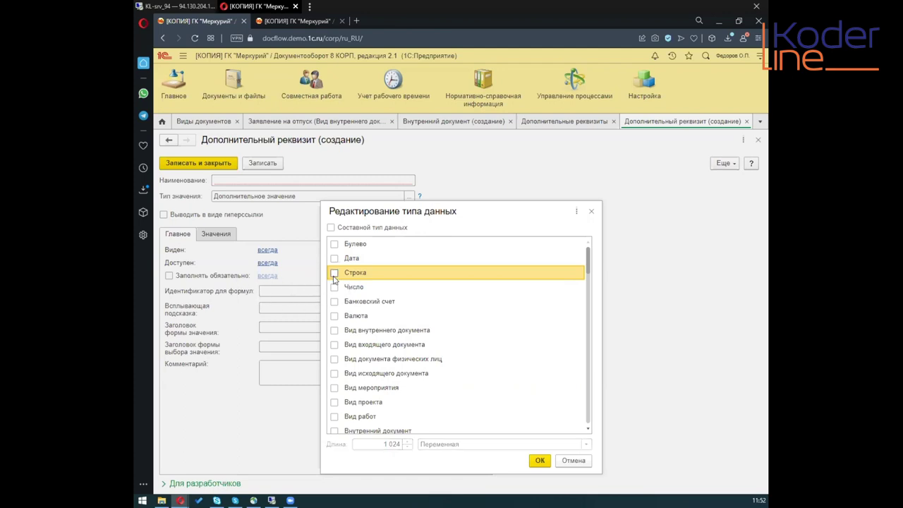
left_click(334, 287)
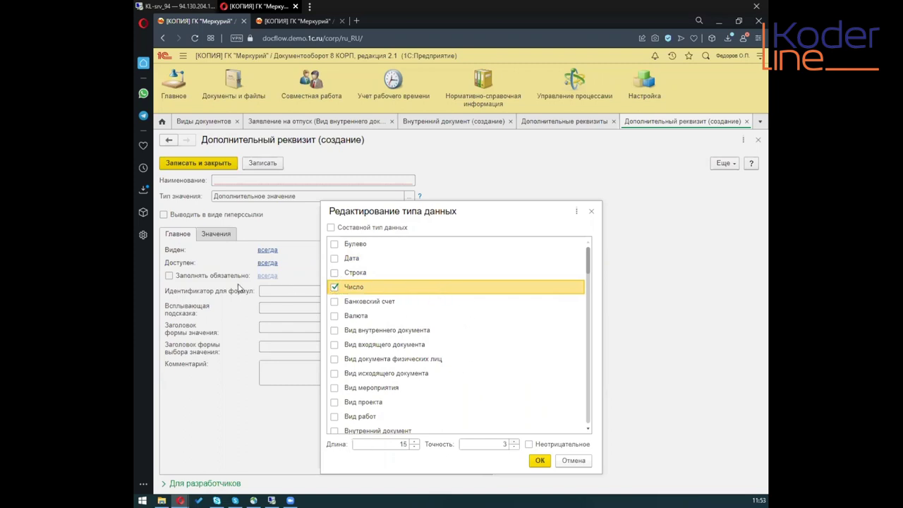
left_click(335, 287)
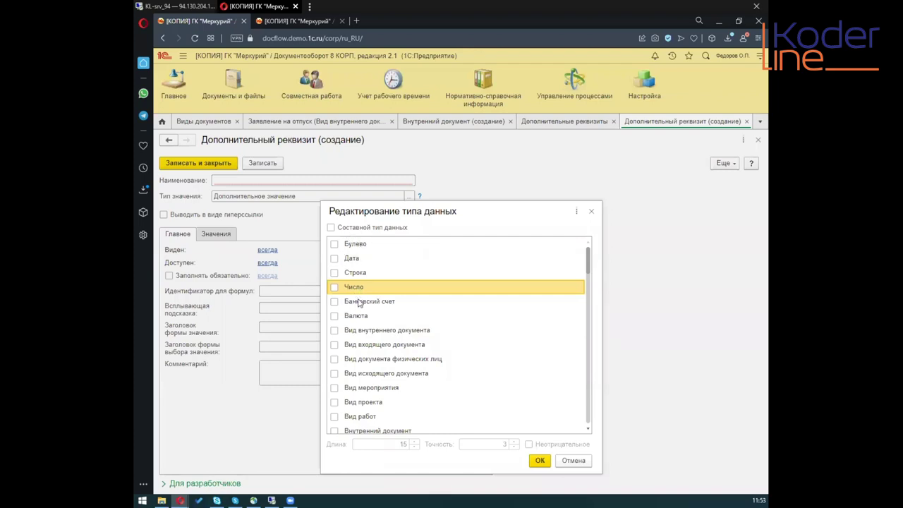
Look through the remaining value types and set the new attribute's type to Пользователь
left_click(359, 303)
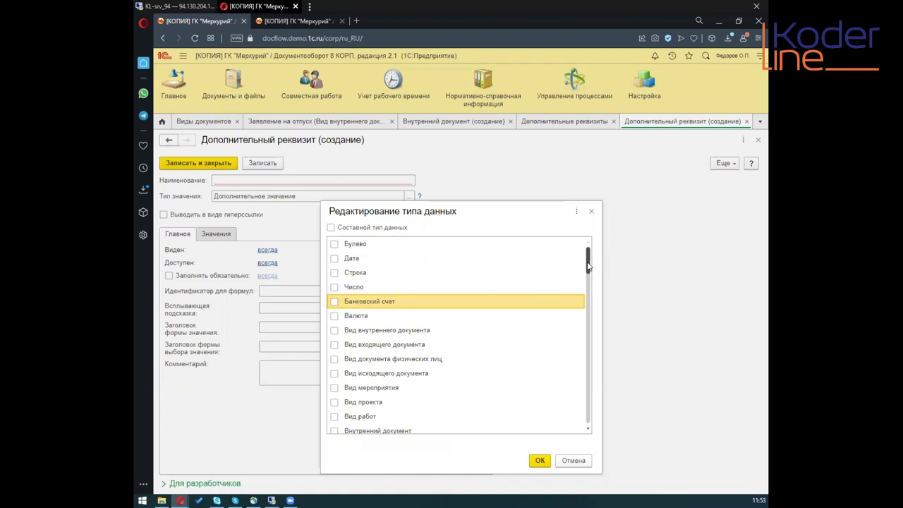
scroll(589, 270, "down", 1)
scroll(588, 270, "down", 2)
mouse_move(588, 274)
left_mouse_down()
mouse_move(589, 293)
mouse_move(591, 261)
left_mouse_up()
left_click_drag(589, 266, 589, 364)
left_click(363, 273)
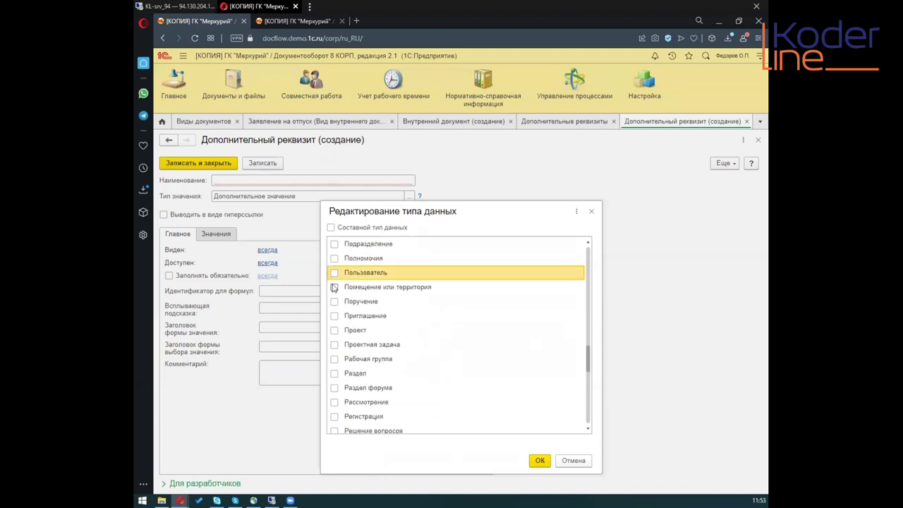
left_click(335, 273)
left_click(540, 461)
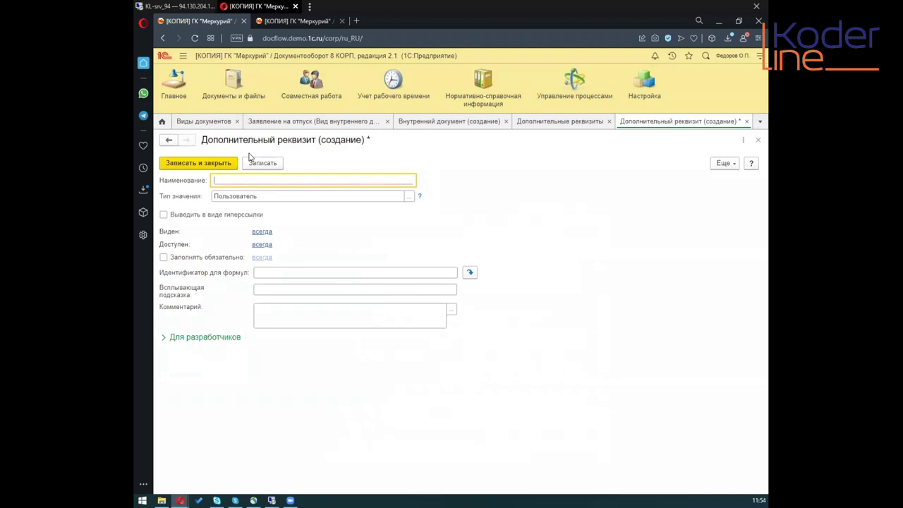
Name the attribute Новый реквизит, fill its formula identifier with НовыйРеквизит, then save and close it
type("Новый реквизит")
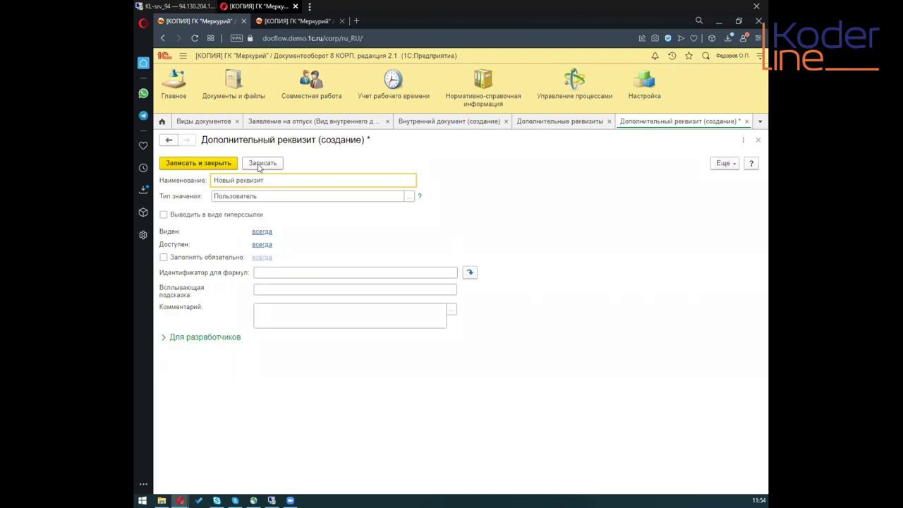
left_click(256, 273)
left_click(327, 271)
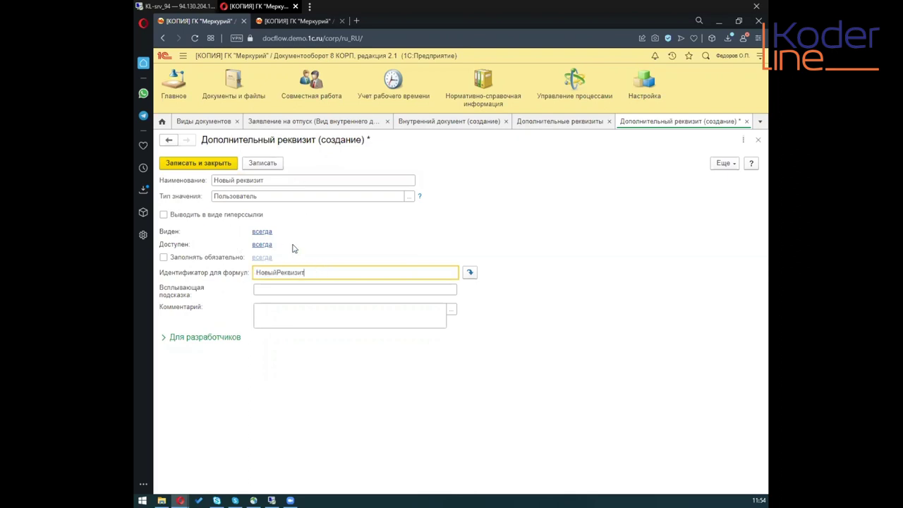
left_click(260, 162)
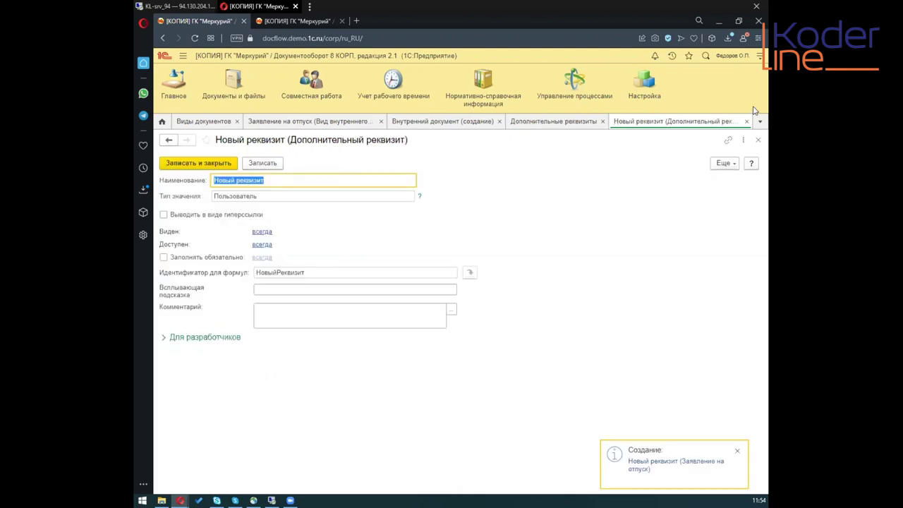
left_click(757, 139)
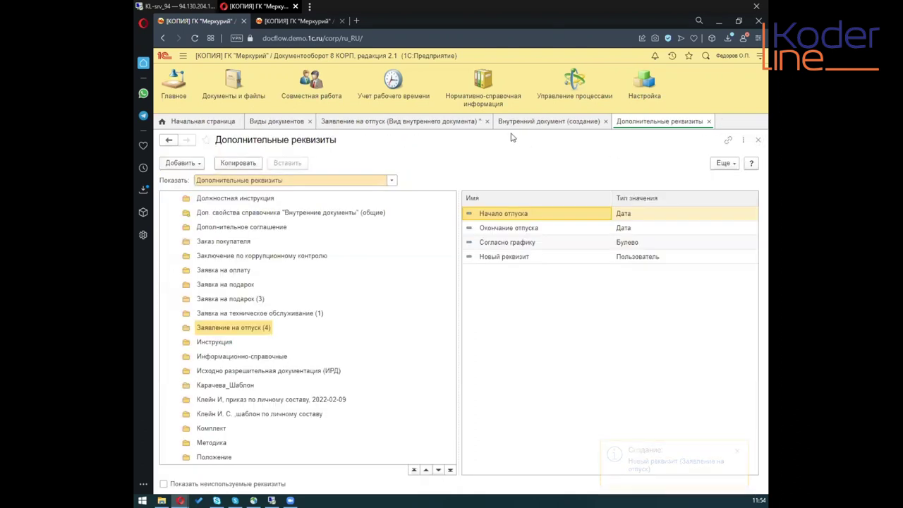
Return to the new internal document and show its additional properties, including Новый реквизит
left_click(447, 125)
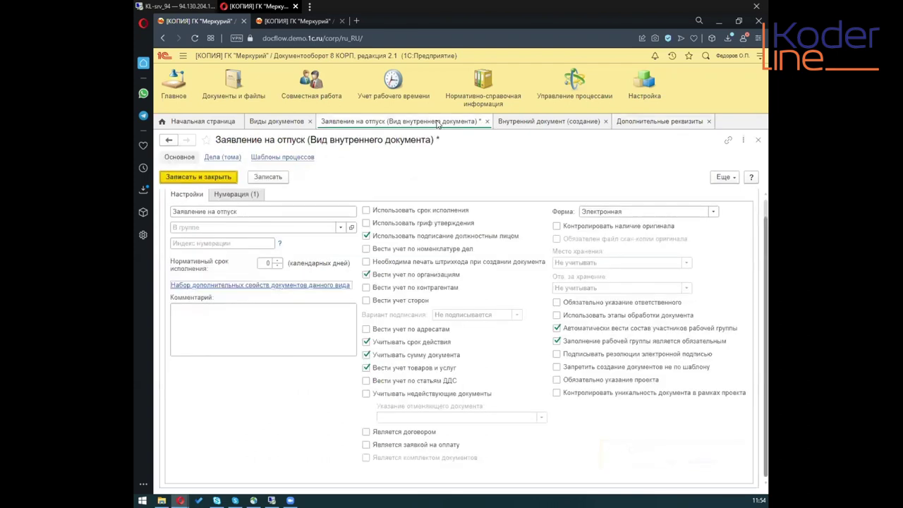
left_click(533, 123)
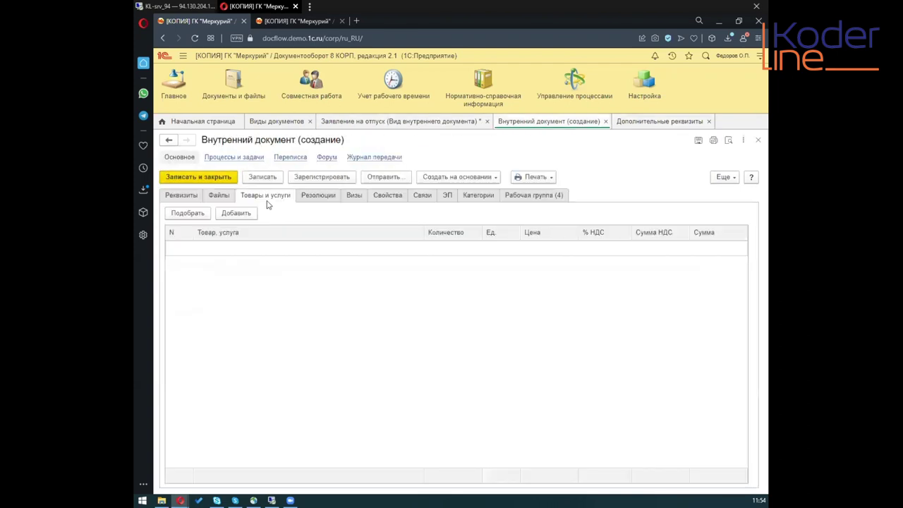
left_click(387, 196)
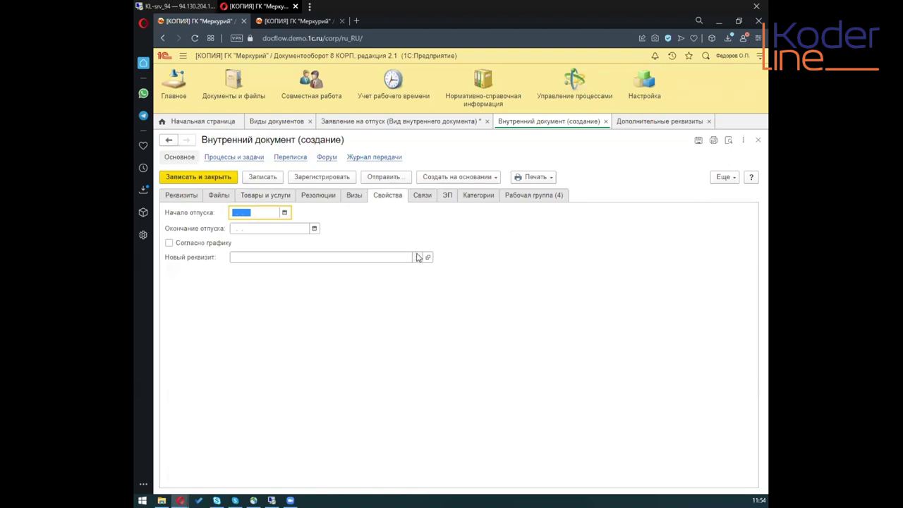
left_click(204, 262)
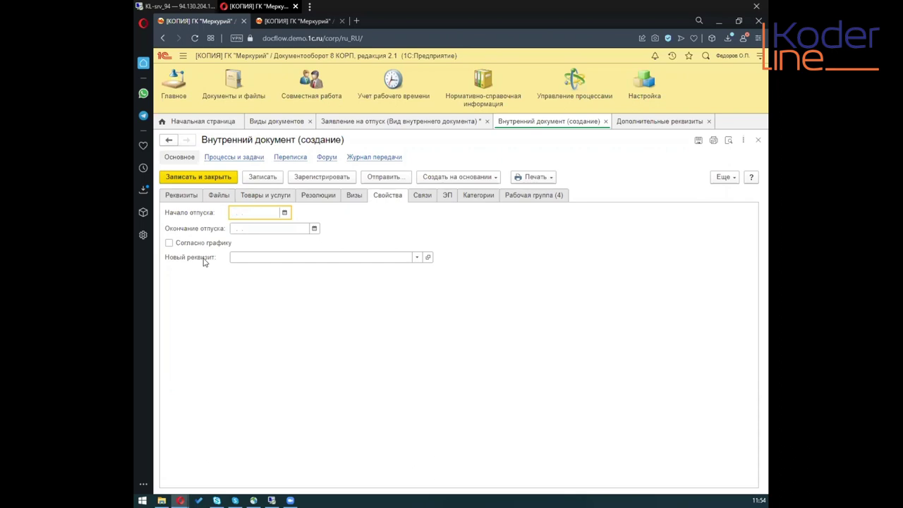
Fill Новый реквизит with the employee listed directly under Администрация in the user selection by departments
left_click(417, 258)
left_click(417, 258)
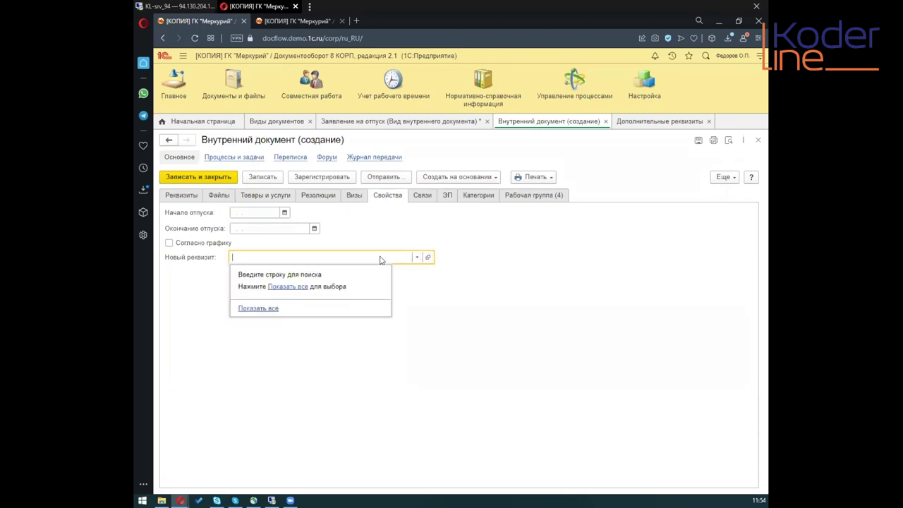
left_click(282, 287)
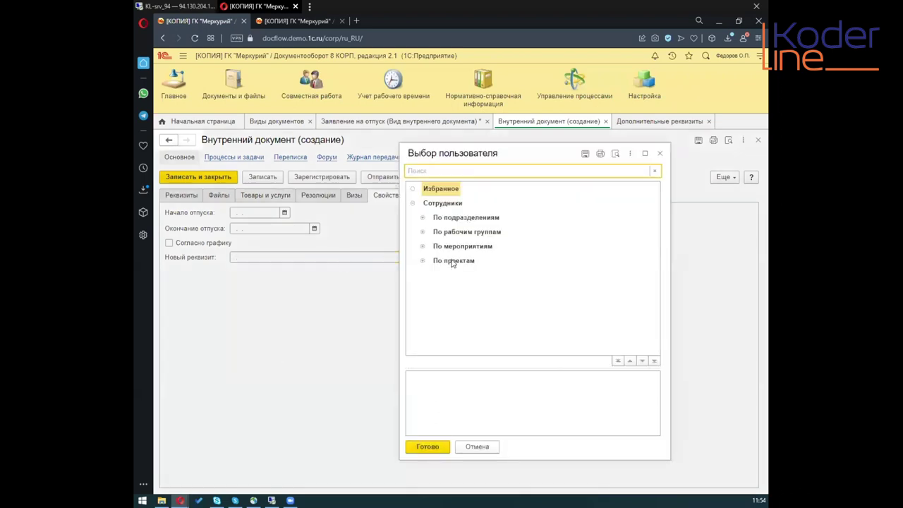
left_click(422, 219)
left_click(432, 232)
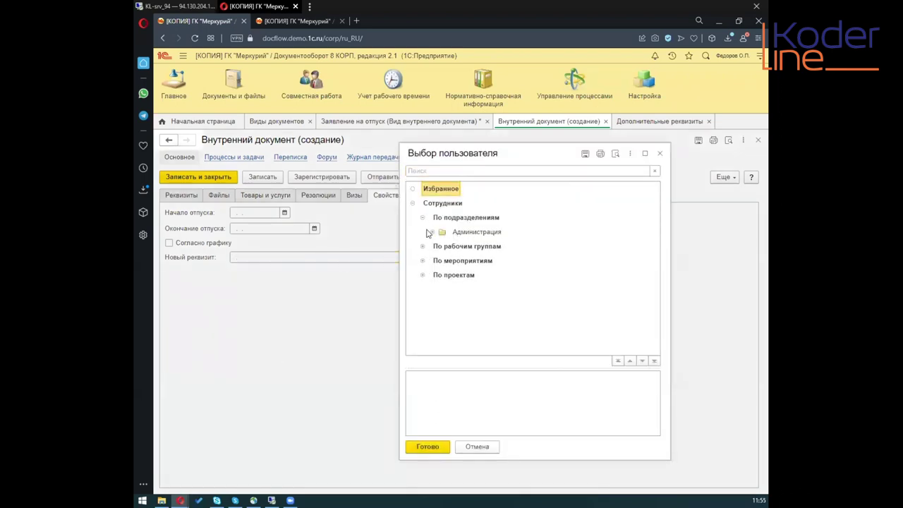
scroll(451, 337, "down", 2)
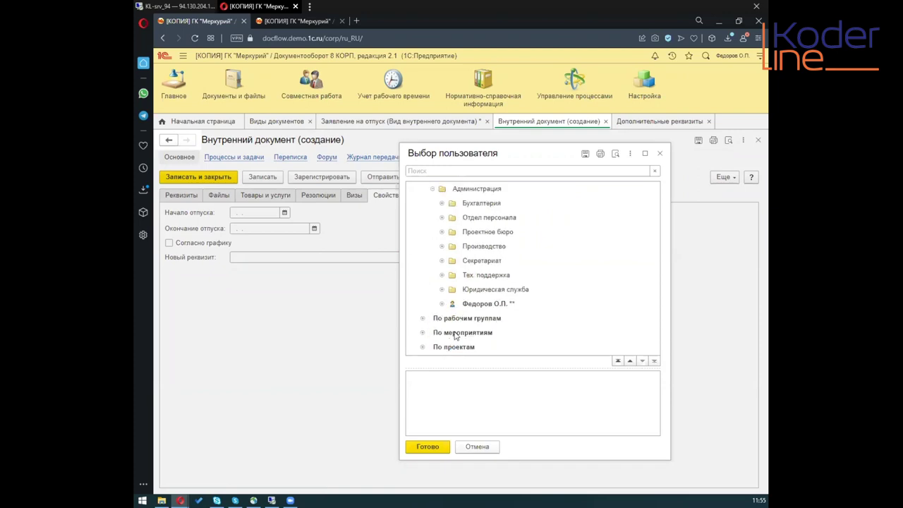
left_click(466, 303)
left_click(422, 446)
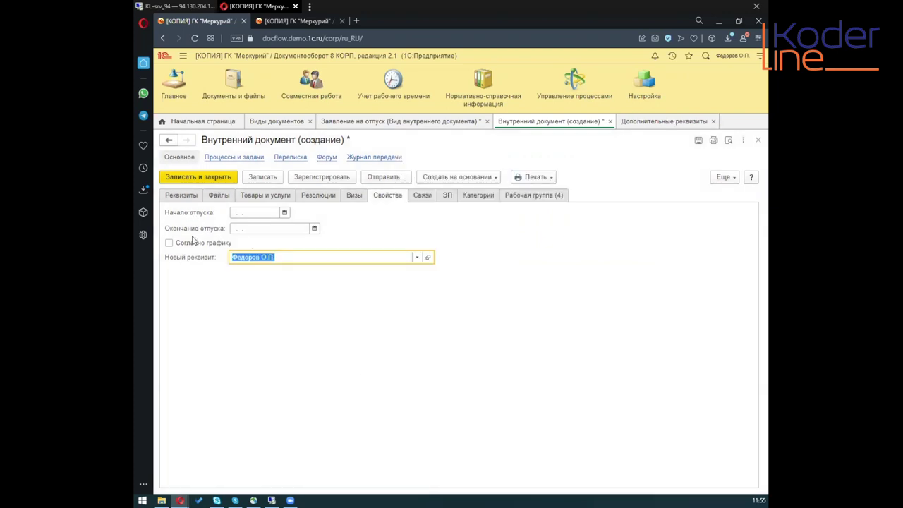
Set Начало отпуска to today's date, 10.02.2022, and Окончание отпуска to 23.02.2022
left_click(285, 214)
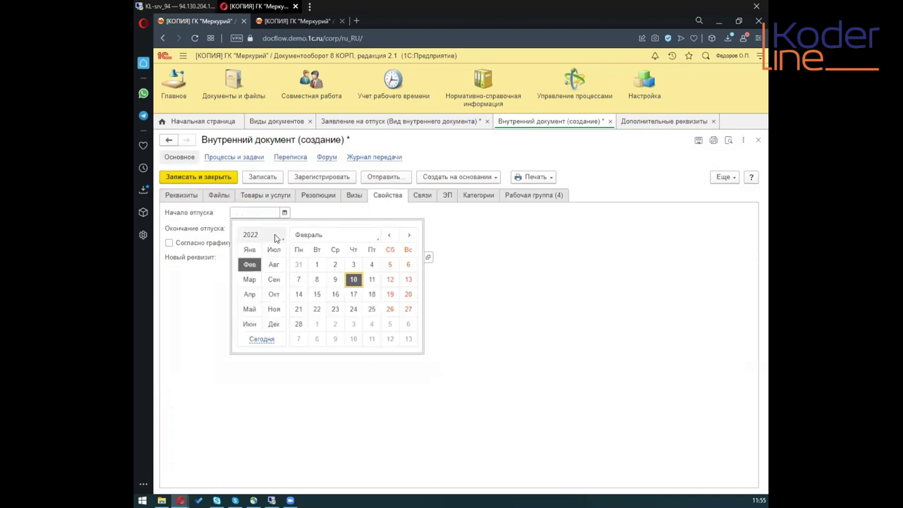
left_click(273, 238)
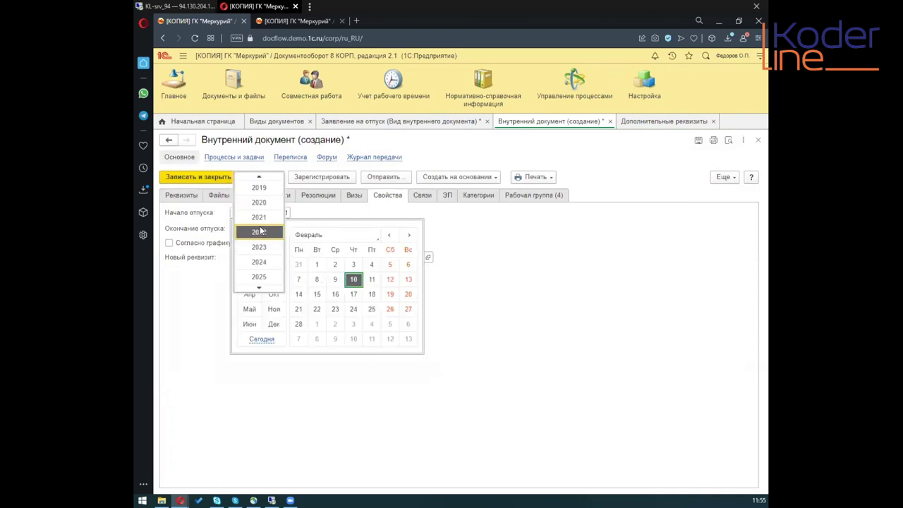
left_click(259, 202)
left_click(284, 213)
left_click(284, 213)
scroll(299, 292, "down", 2)
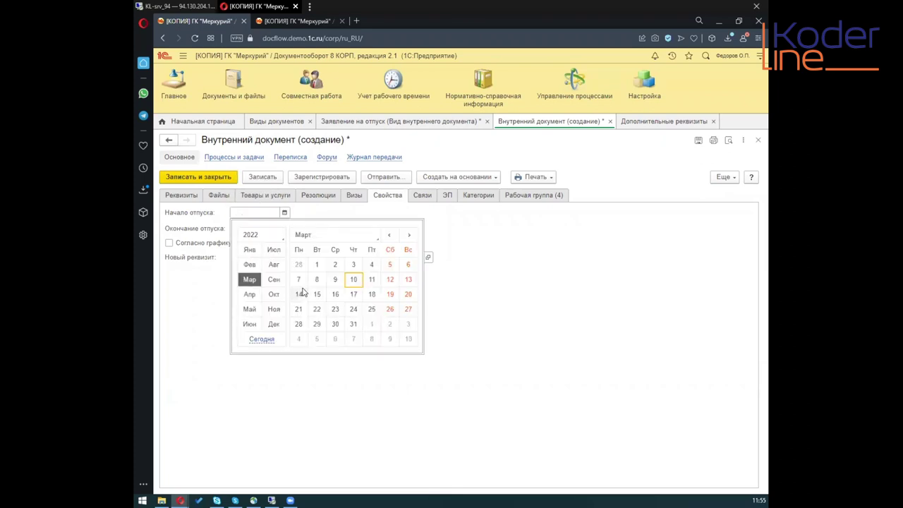
left_click(263, 340)
left_click(314, 228)
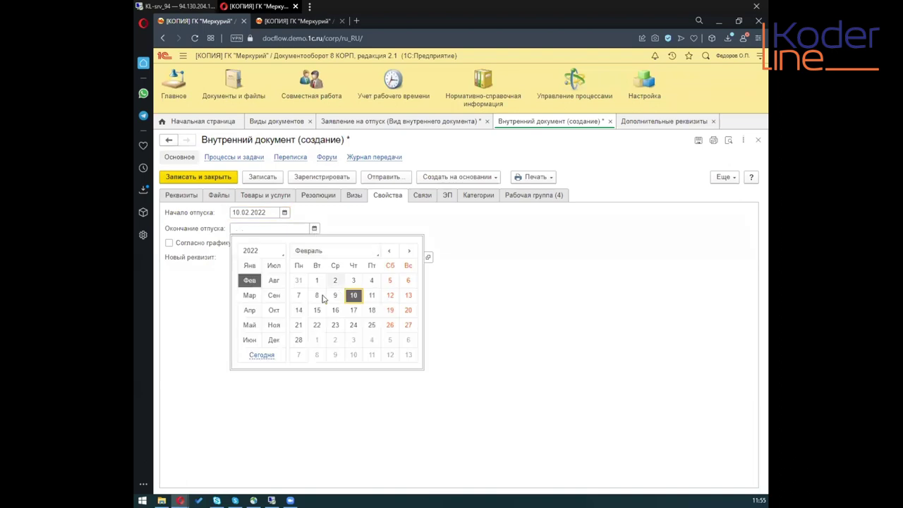
left_click(335, 325)
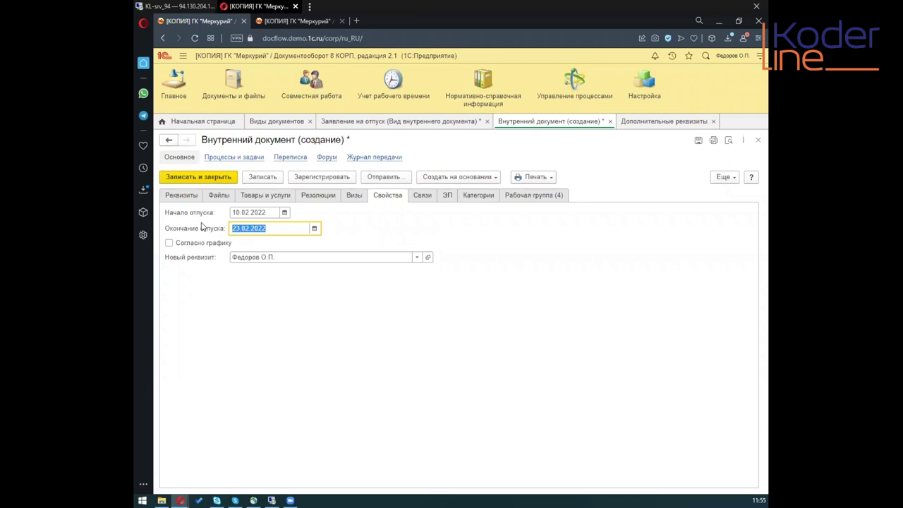
Change the Начало отпуска date to 03.04.2019
key("shift+Tab")
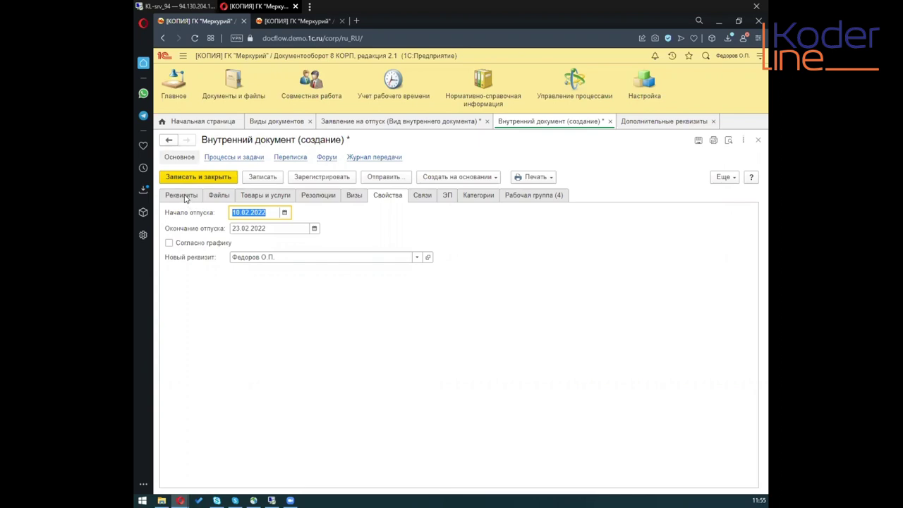
left_click(284, 213)
scroll(305, 295, "down", 2)
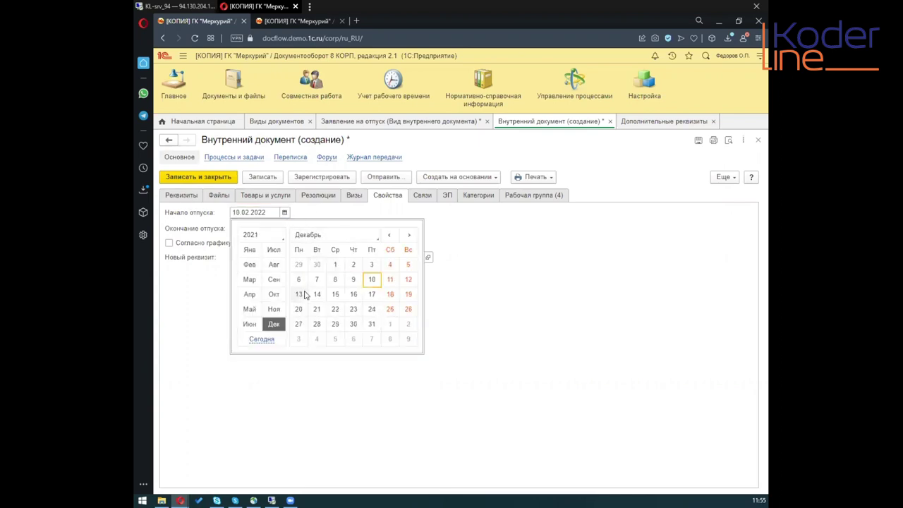
left_click(272, 234)
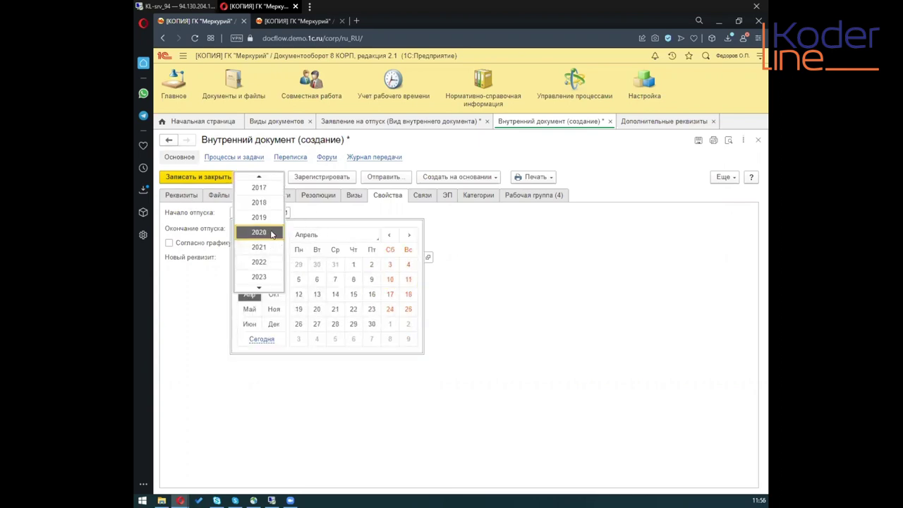
left_click(258, 218)
left_click(335, 264)
left_click(254, 316)
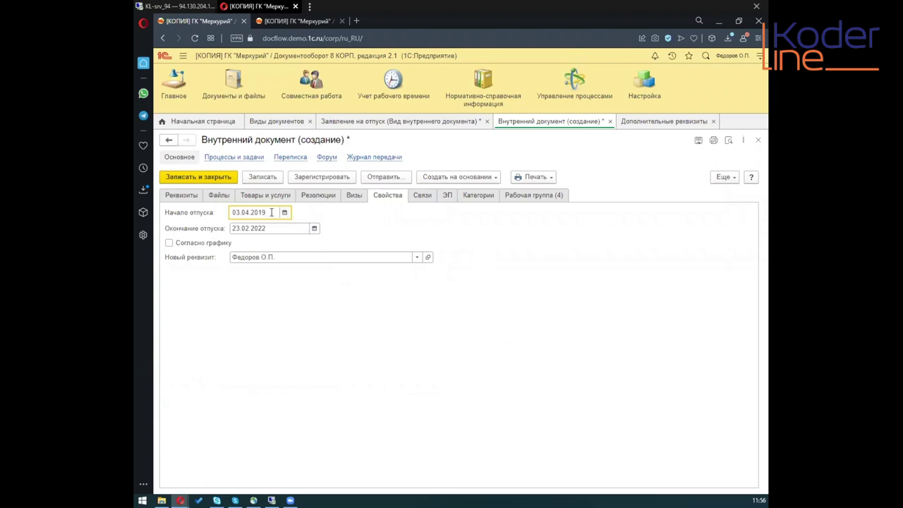
Compare the document's main details with its additional properties, going through the vacation dates and Новый реквизит
left_click(180, 195)
scroll(367, 304, "up", 2)
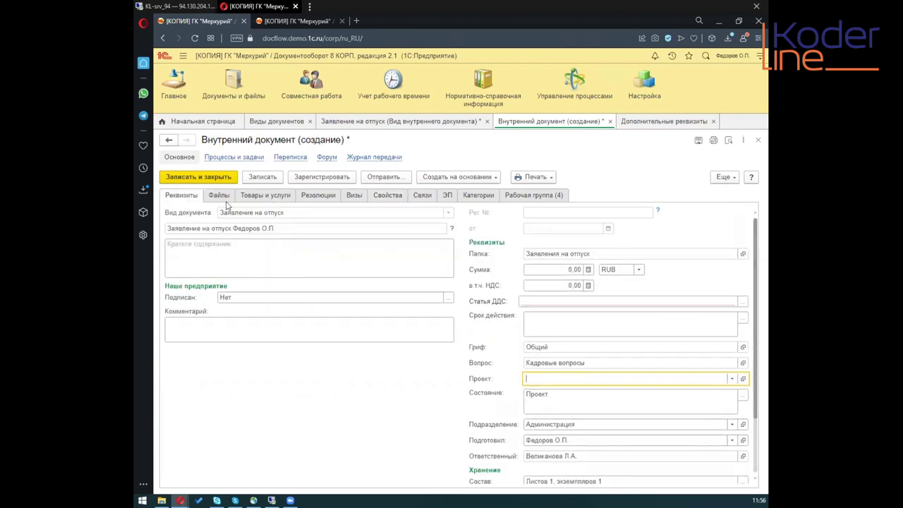
left_click(378, 196)
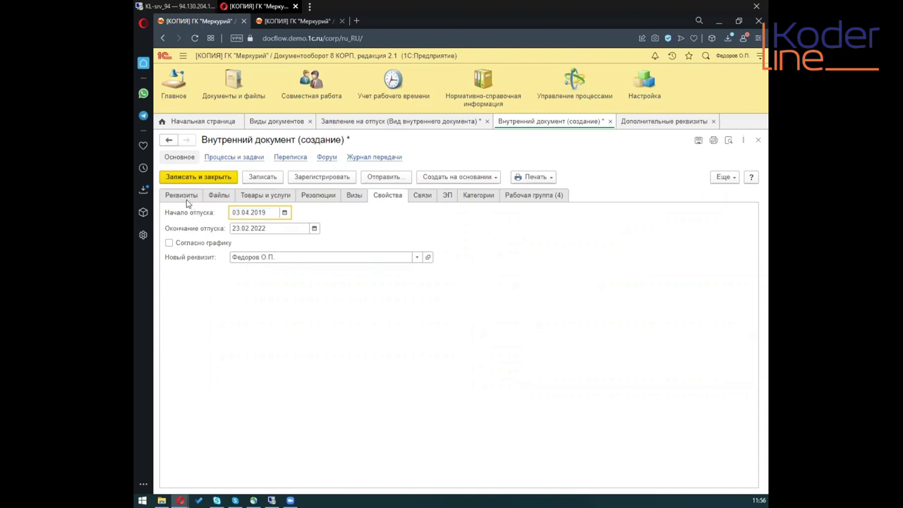
left_click(186, 199)
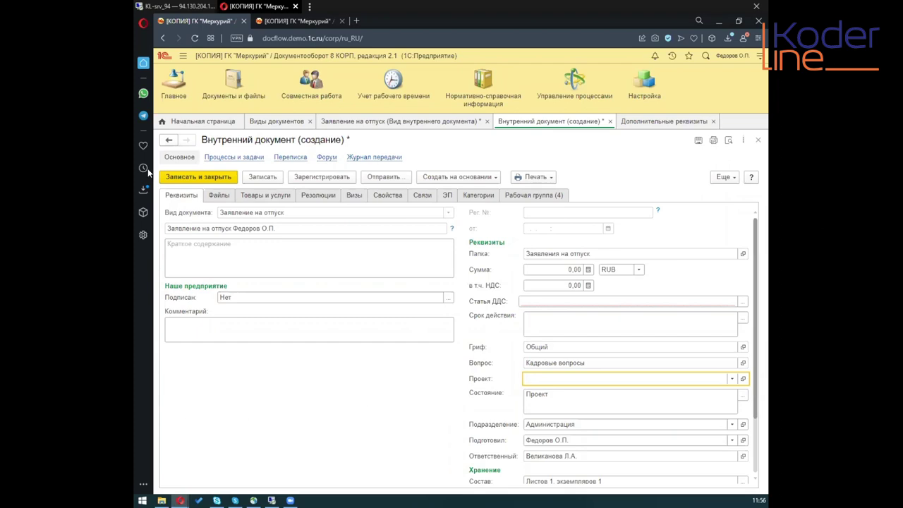
left_click(176, 201)
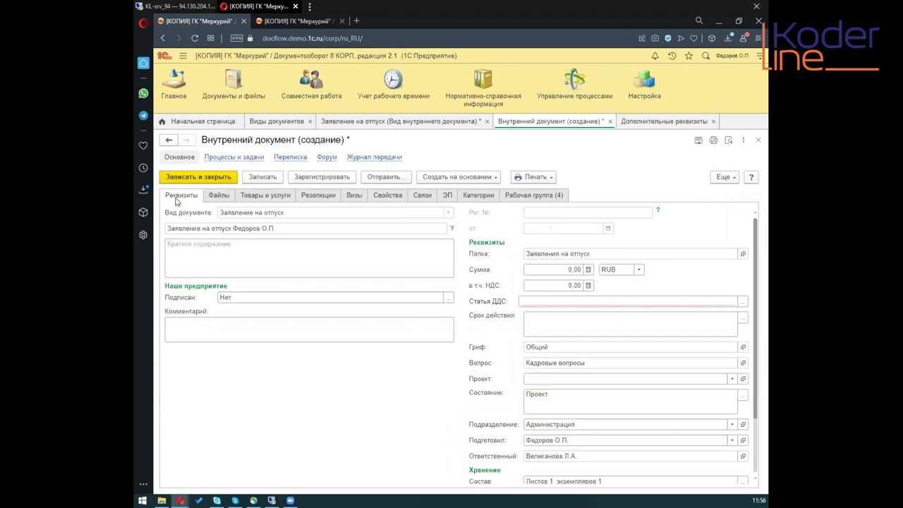
left_click(386, 196)
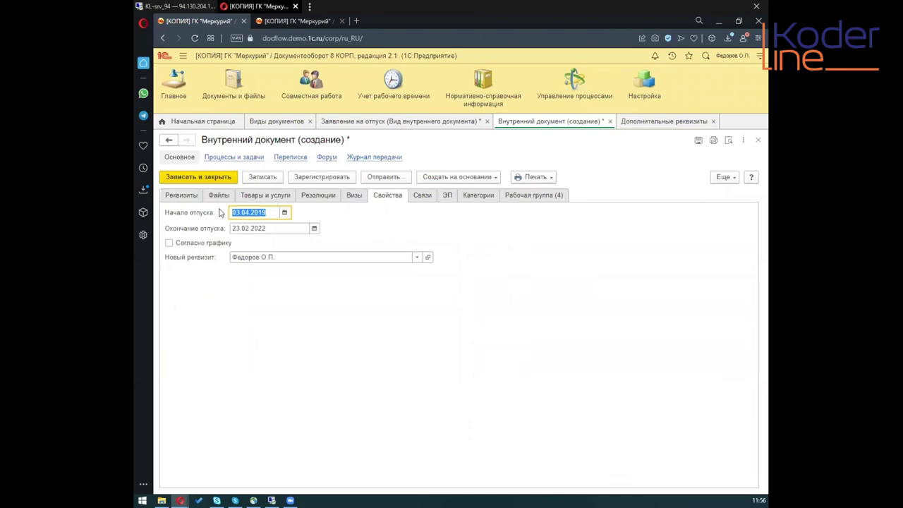
left_click(249, 212)
key("Tab")
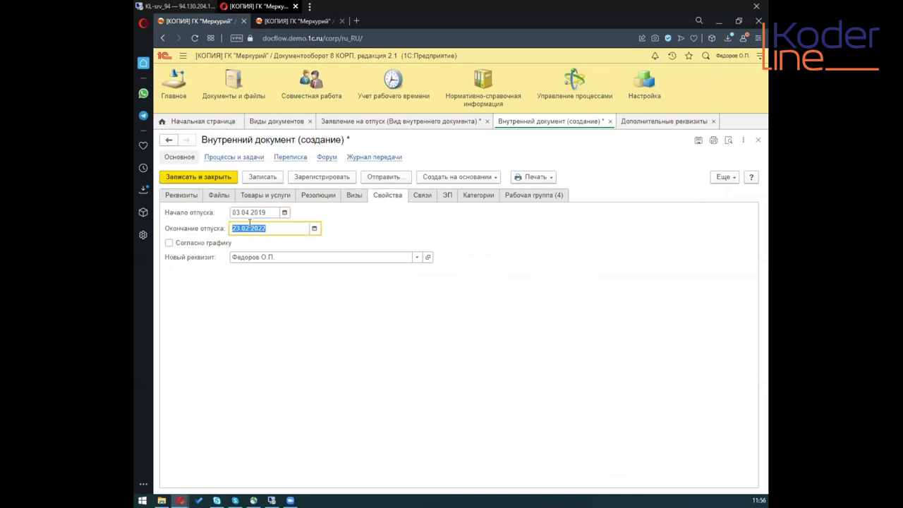
left_click(252, 259)
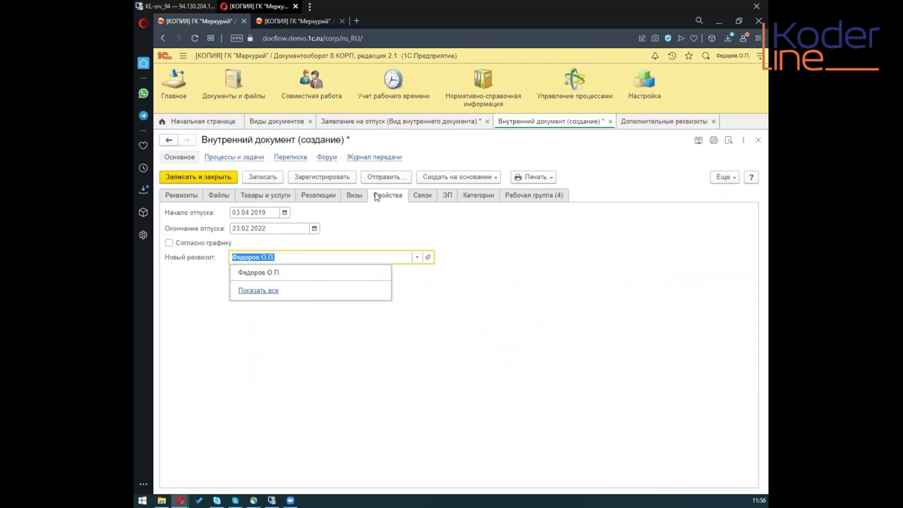
key("Escape")
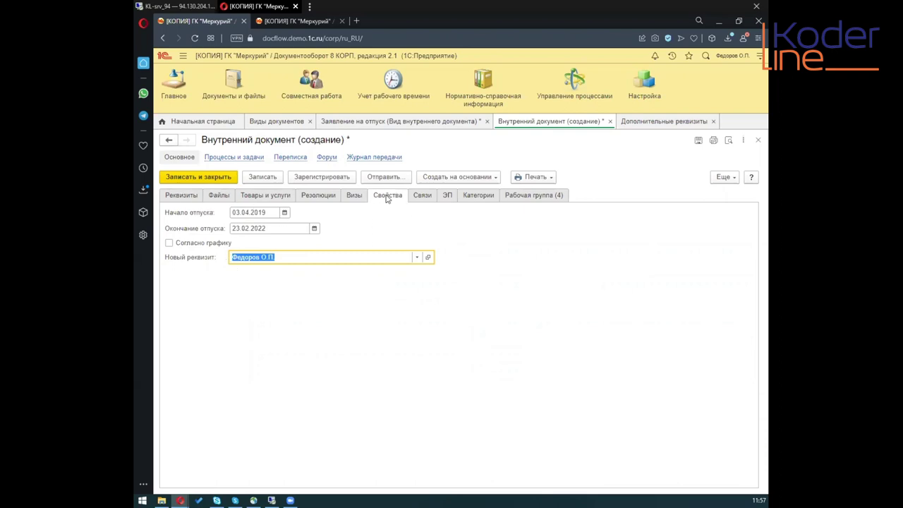
Try to save the new internal document and recheck its additional properties and main details
left_click(182, 195)
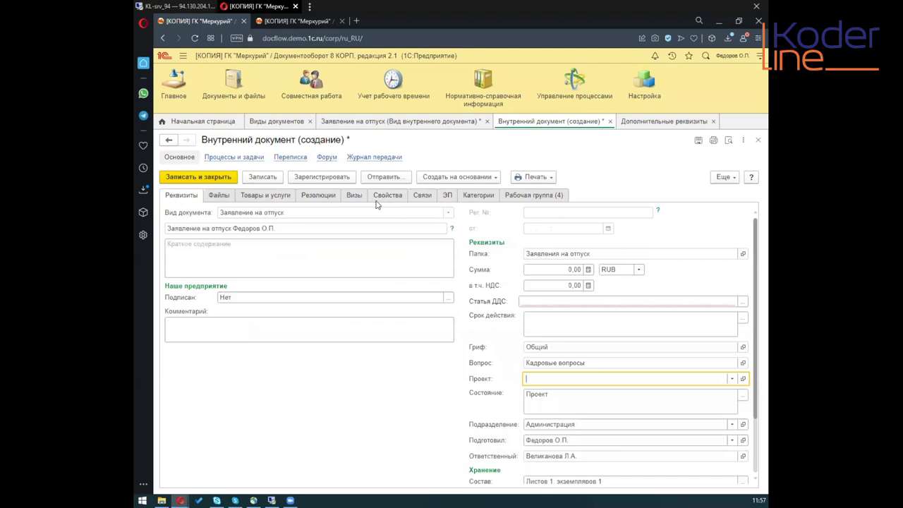
left_click(268, 181)
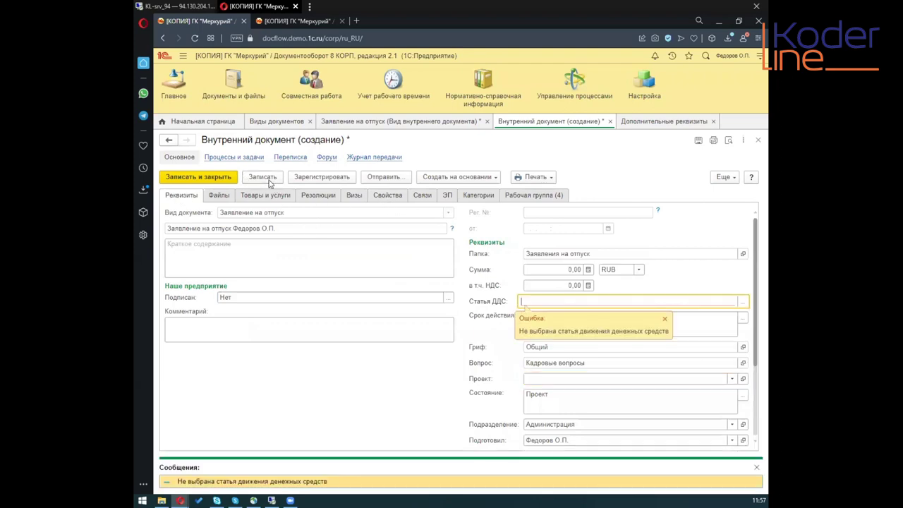
left_click(379, 198)
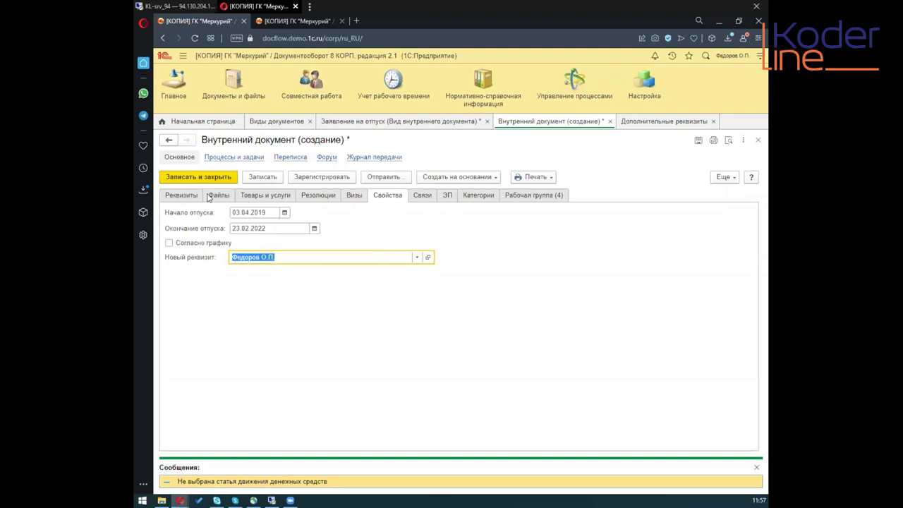
left_click(177, 195)
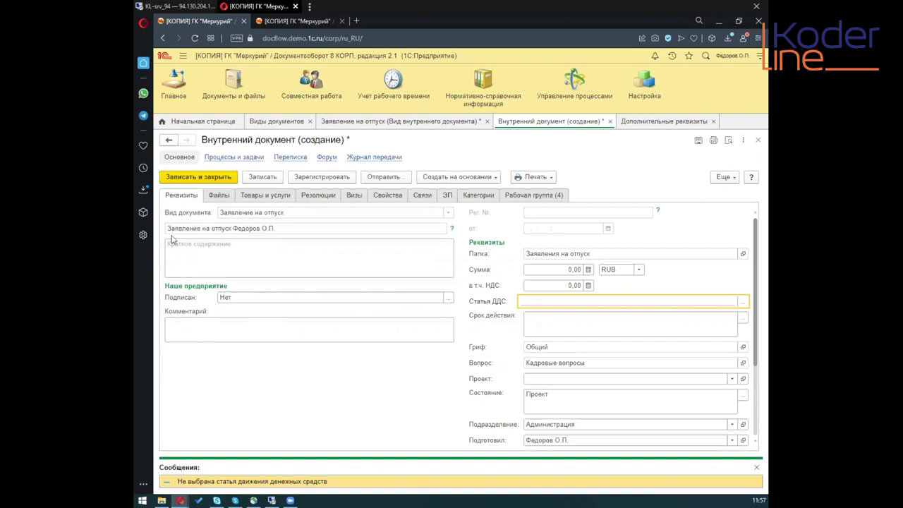
Return to the document's additional properties and open the form's settings
left_click(389, 196)
left_click(726, 179)
mouse_move(713, 231)
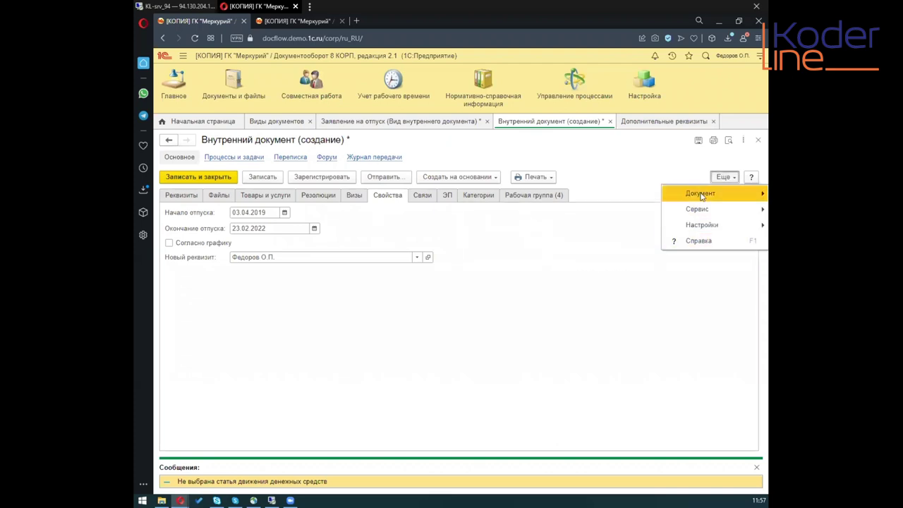
mouse_move(702, 196)
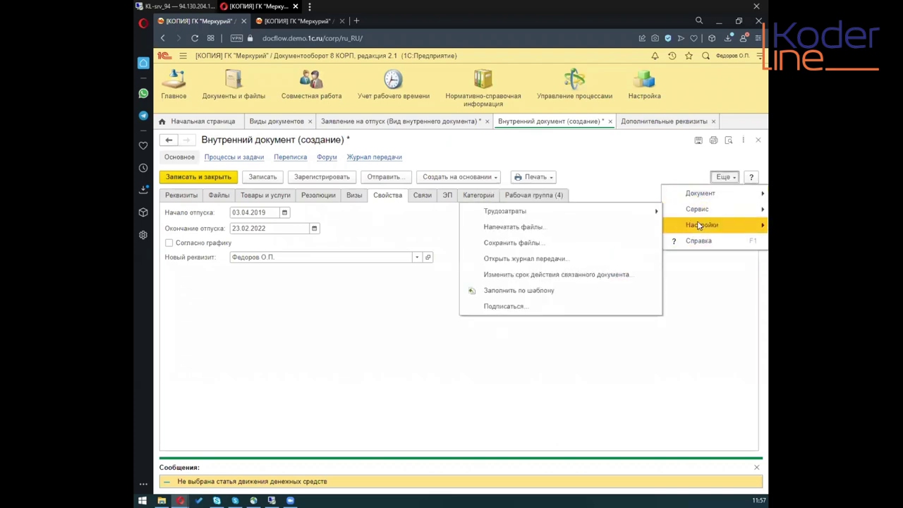
left_click(598, 227)
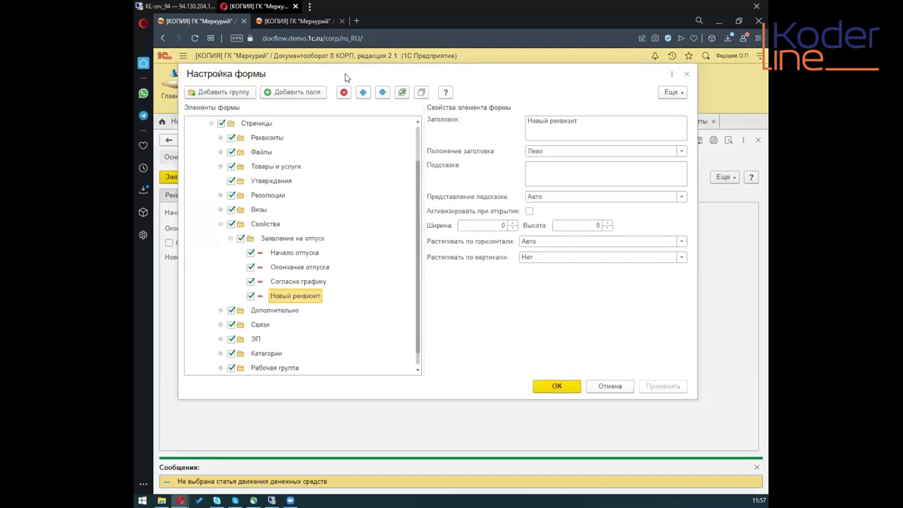
Examine the form element tree under Страницы, including the Реквизиты page, and compare it with the document form
left_click_drag(346, 78, 360, 110)
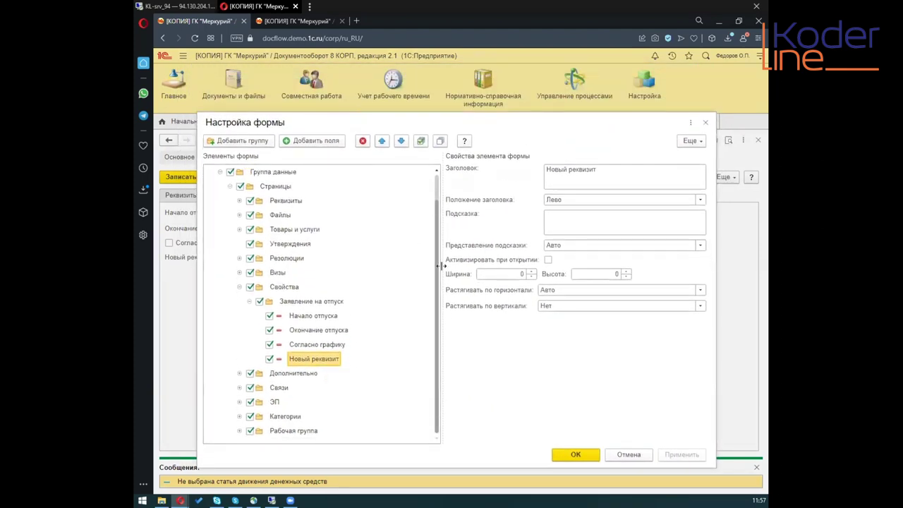
mouse_move(437, 271)
left_mouse_down()
mouse_move(443, 206)
mouse_move(442, 265)
left_mouse_up()
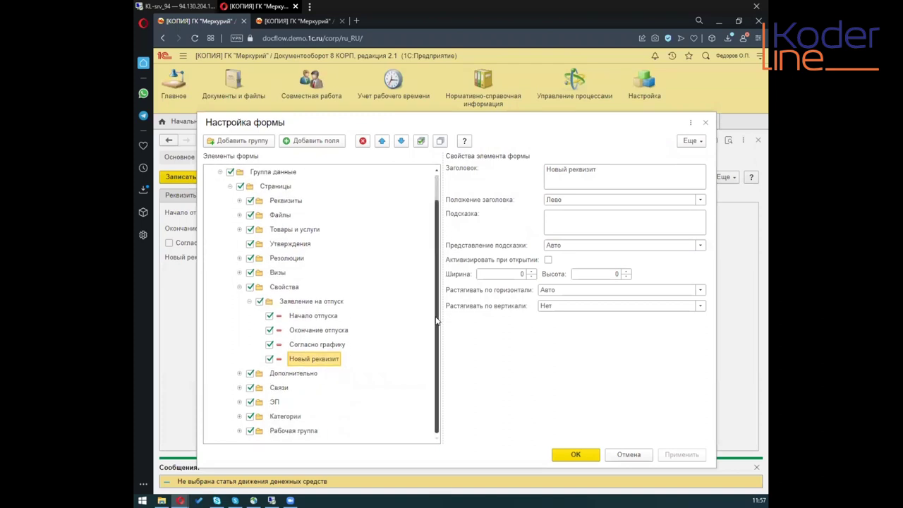
left_click_drag(437, 321, 441, 247)
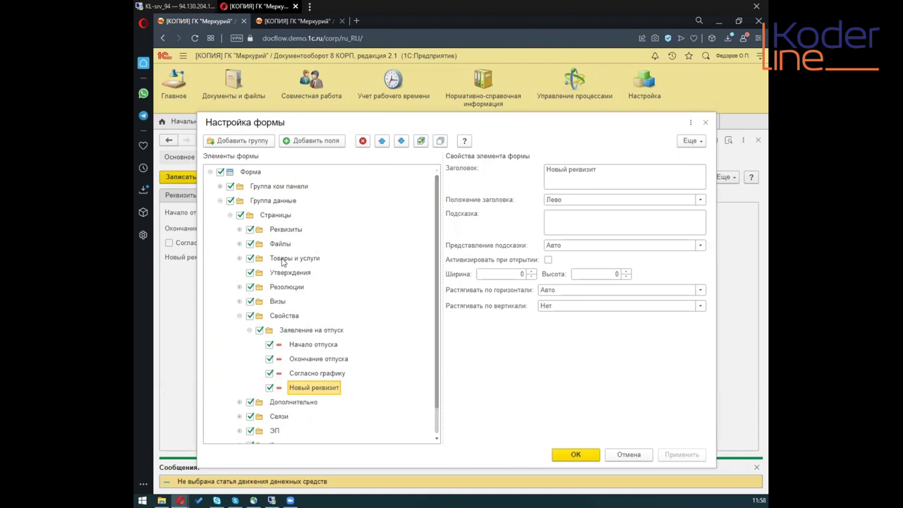
left_click(275, 215)
left_click(285, 230)
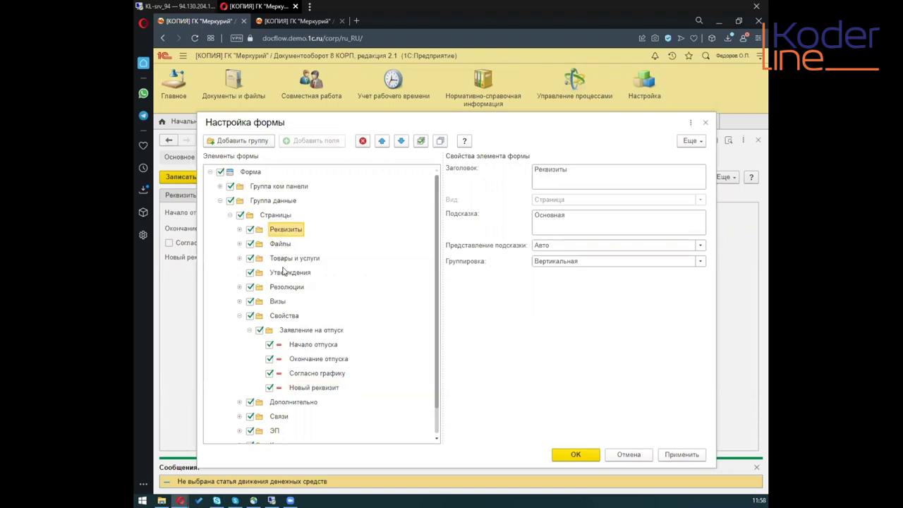
left_click_drag(332, 126, 333, 232)
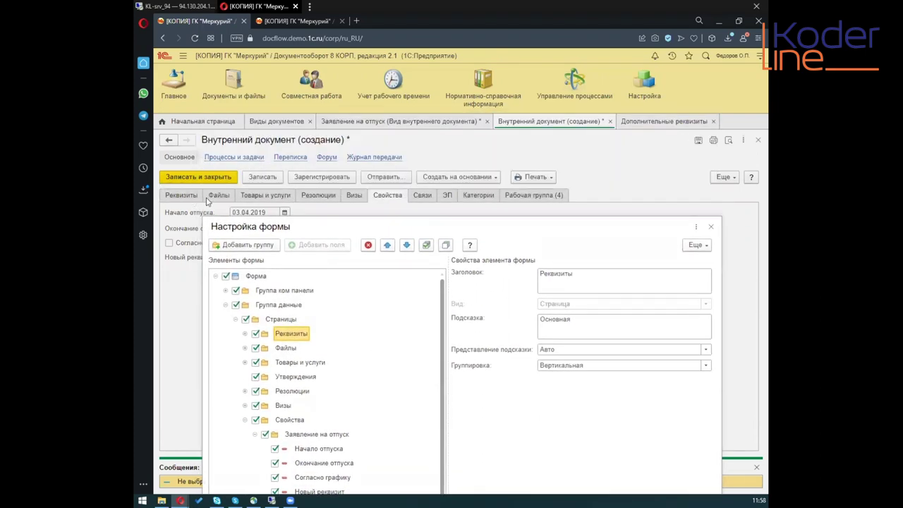
left_click_drag(352, 231, 380, 108)
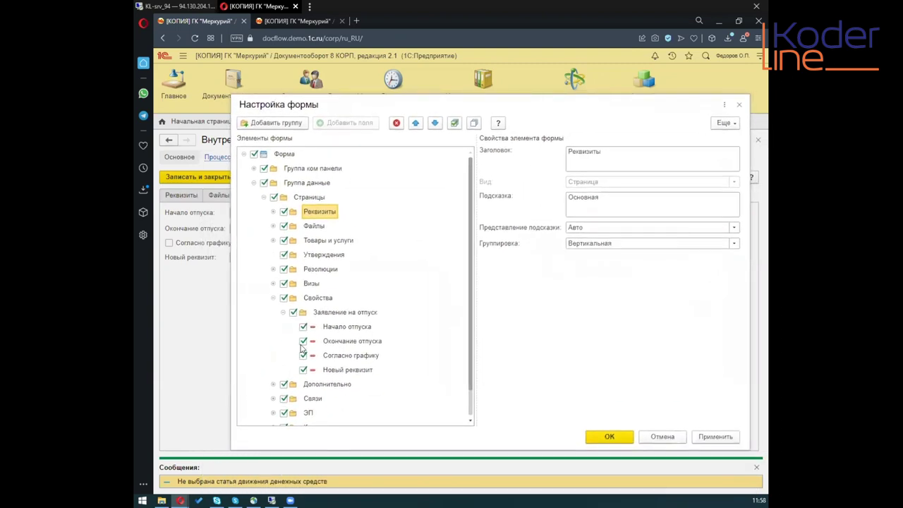
Move the Новый реквизит field from the Заявление на отпуск group to the Реквизиты page in the form element tree
left_click(347, 371)
left_click_drag(348, 372, 324, 220)
left_click(308, 216)
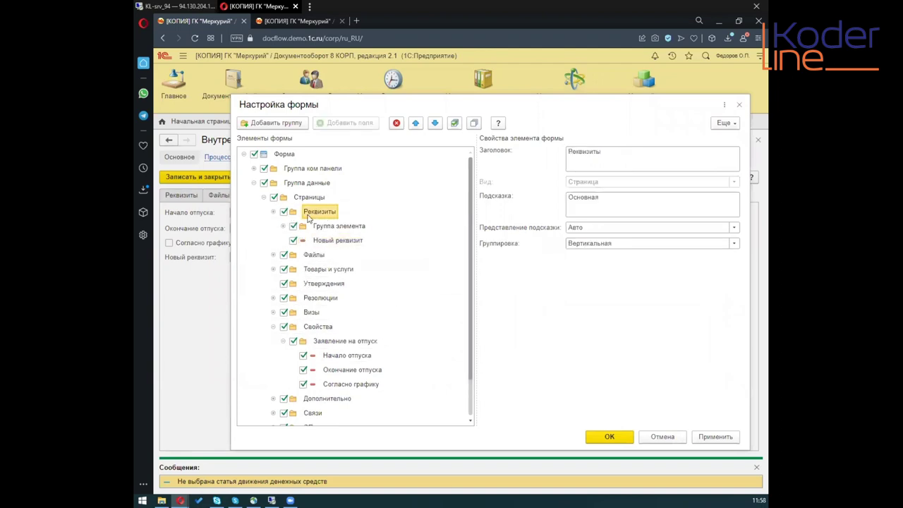
Expand Группа элемента and Группа лево under Реквизиты, and move Новый реквизит into Группа лево above Вид документа
left_click(324, 229)
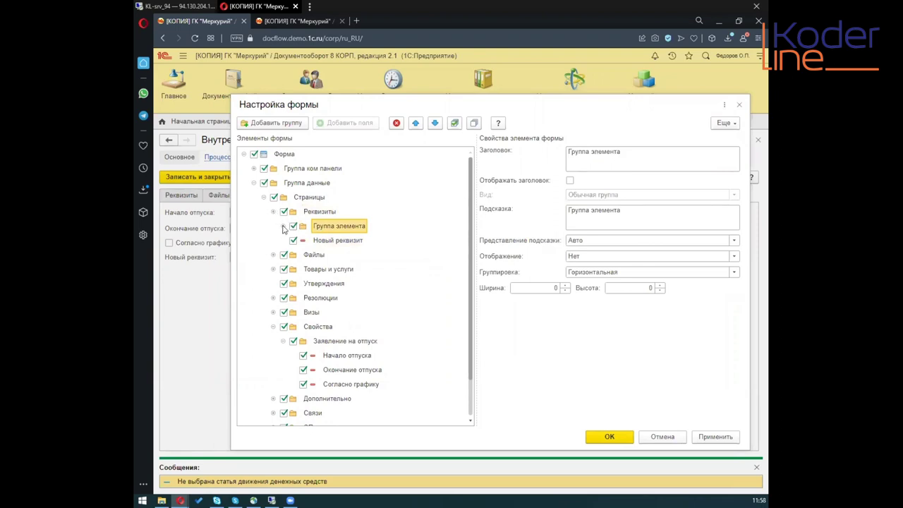
left_click(283, 226)
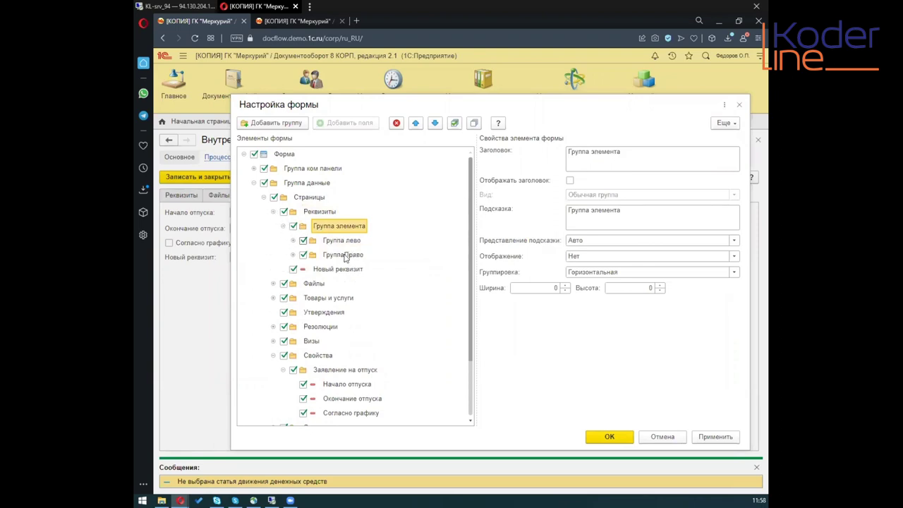
left_click(293, 241)
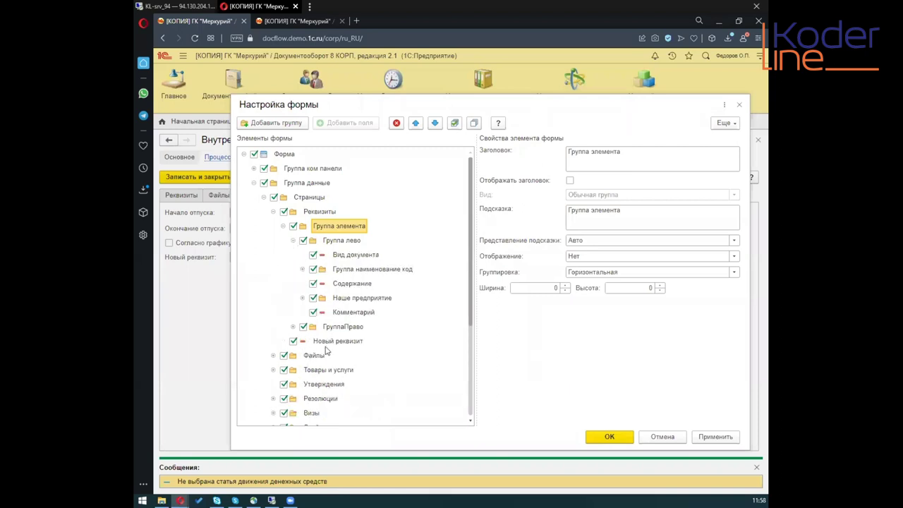
left_click(327, 342)
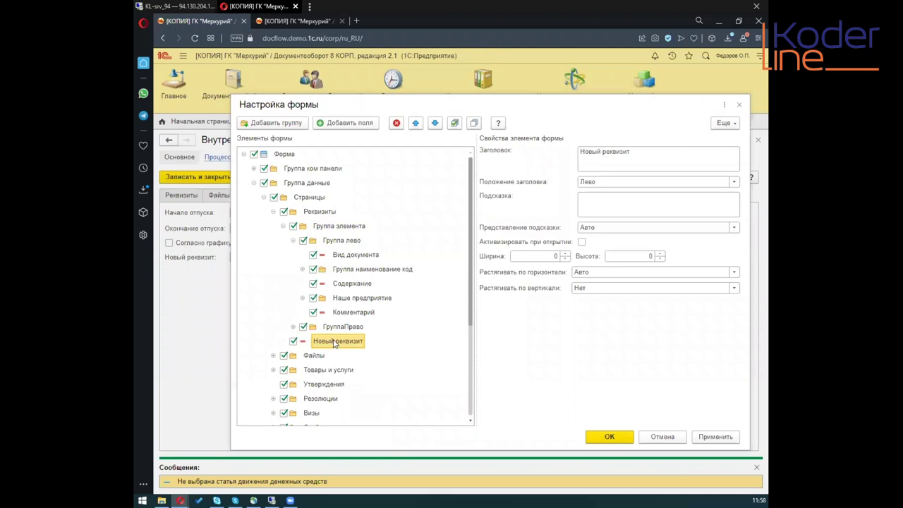
left_click_drag(334, 344, 362, 260)
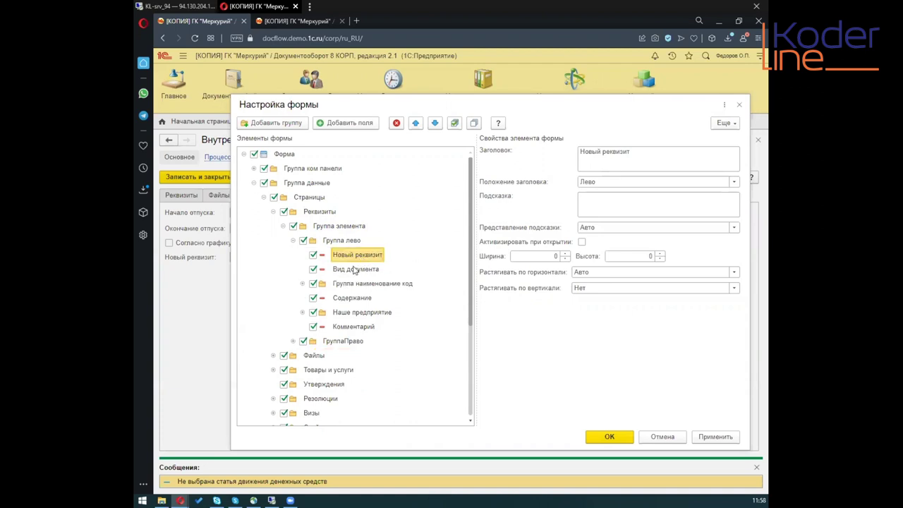
Move Вид документа above Новый реквизит in Группа лево and accept the form settings
left_click(356, 271)
left_click(417, 124)
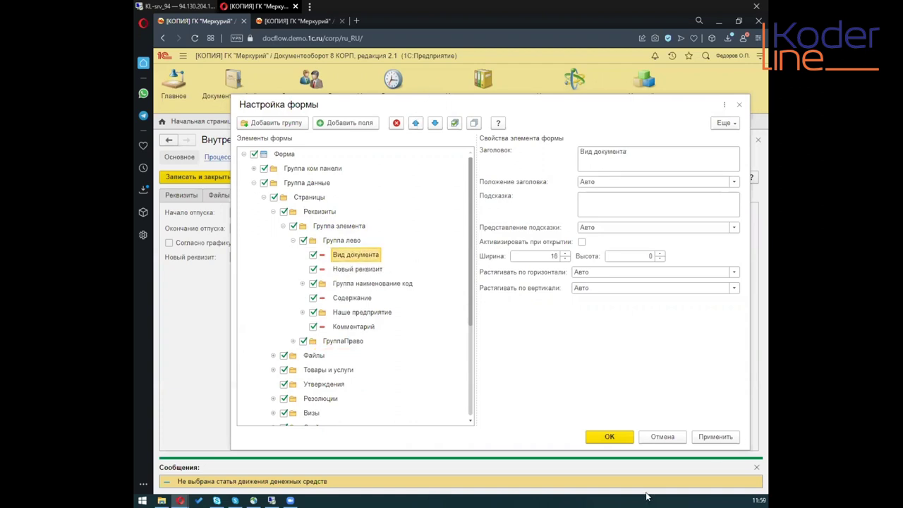
left_click(610, 438)
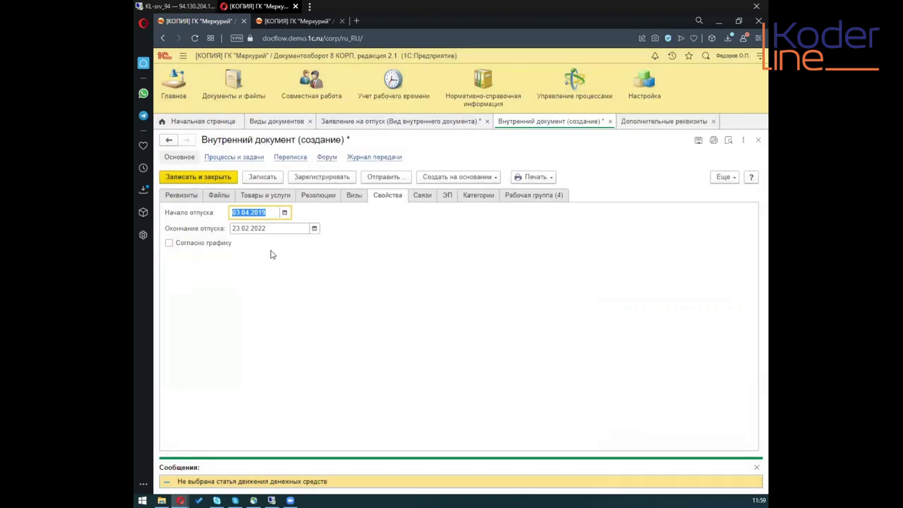
Review the position of Новый реквизит relative to Вид документа in the document's main details
left_click(184, 197)
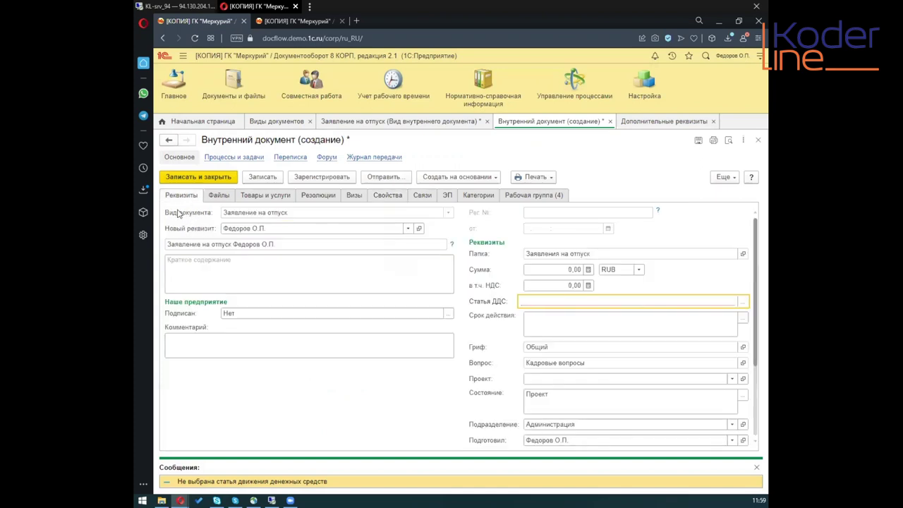
left_click(188, 216)
left_click(186, 229)
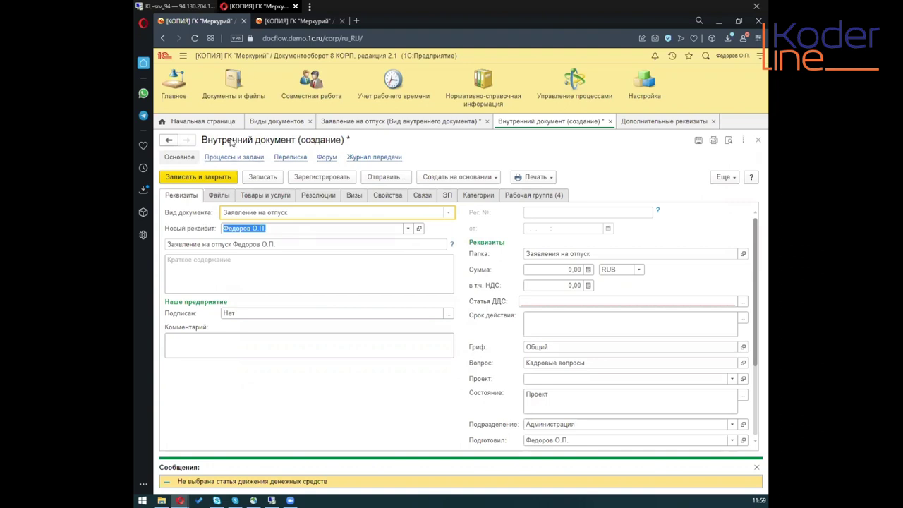
left_click(291, 211)
left_click(180, 215)
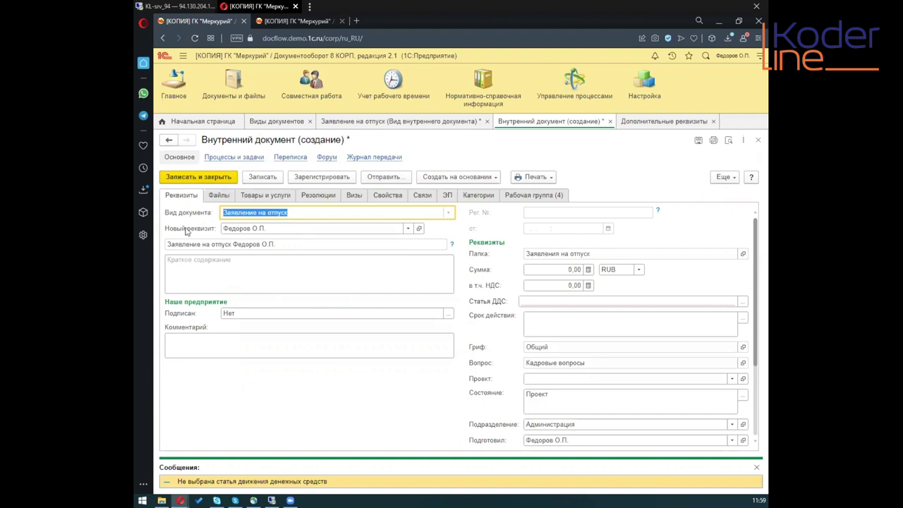
Try to open the value of Новый реквизит and compare the main details with the additional properties
left_click(419, 229)
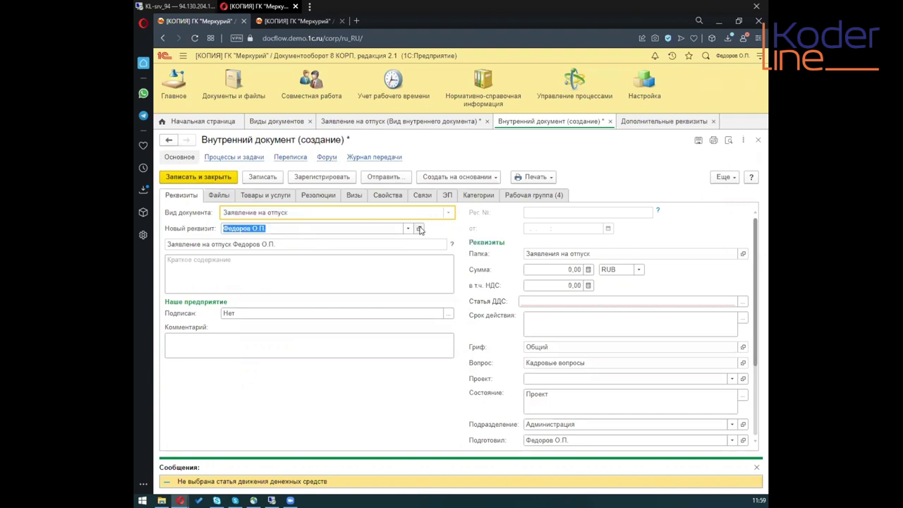
right_click(312, 228)
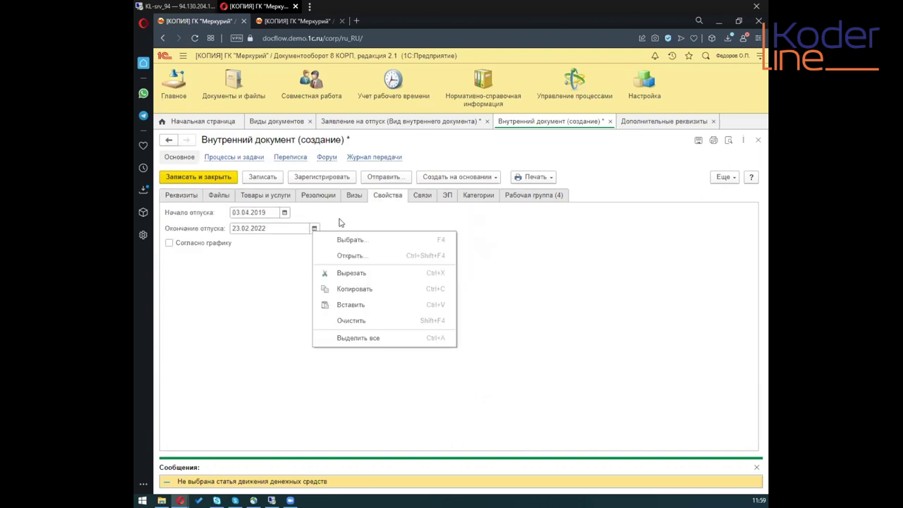
key("Escape")
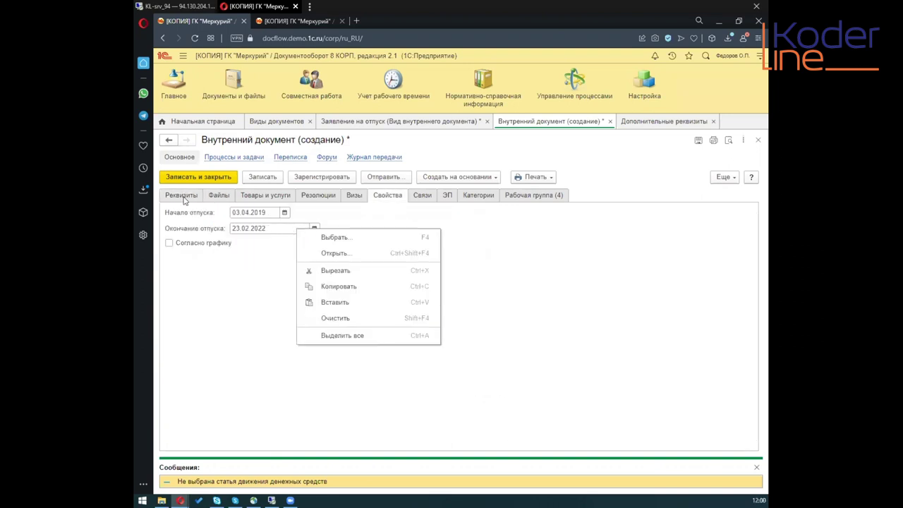
key("Escape")
left_click(182, 195)
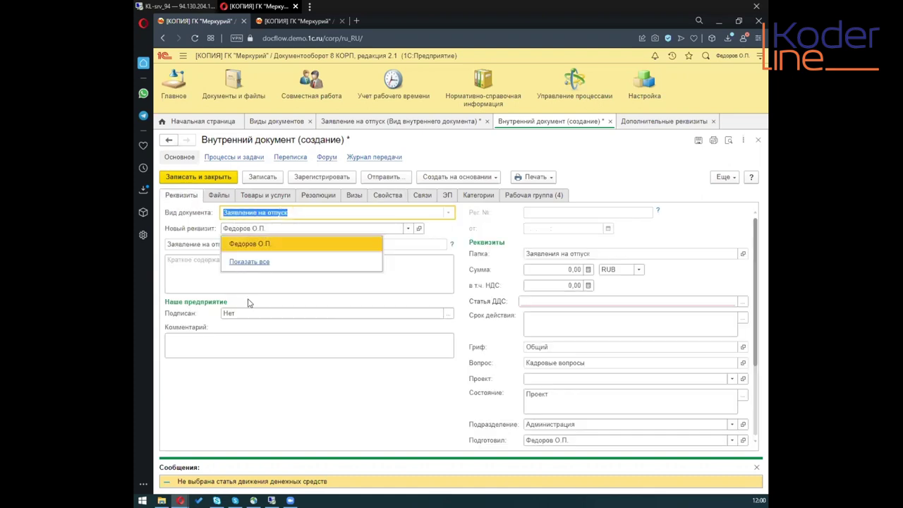
key("Tab")
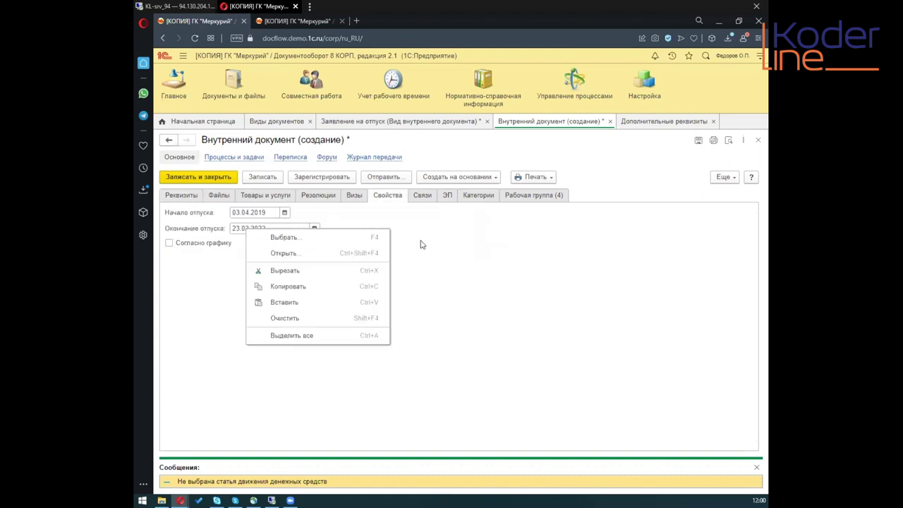
left_click(478, 241)
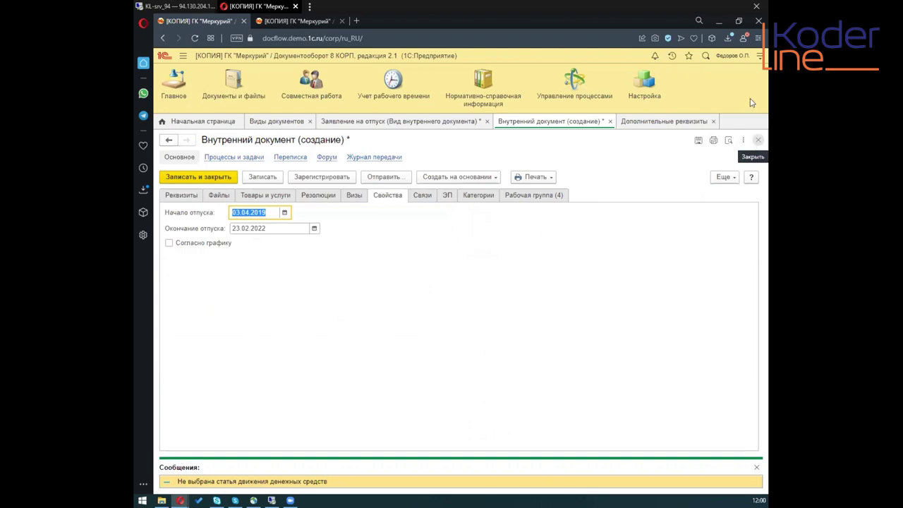
left_click(732, 55)
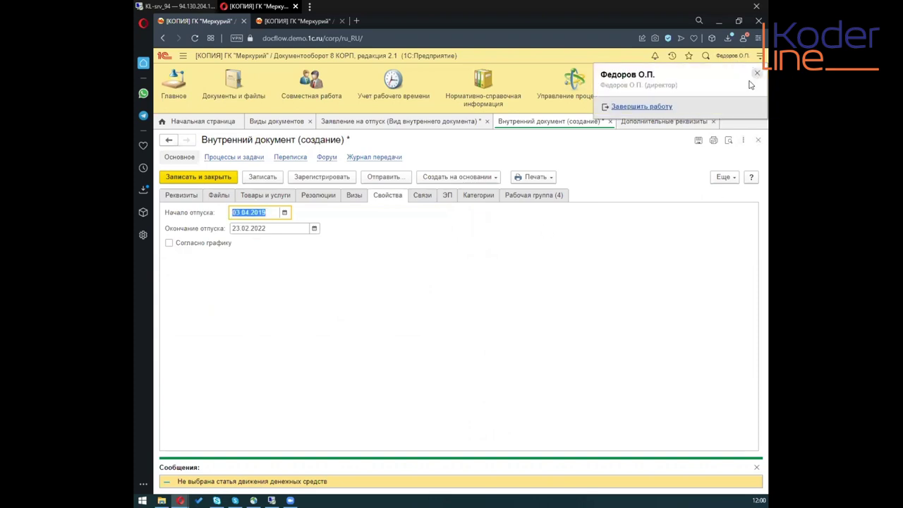
left_click(757, 72)
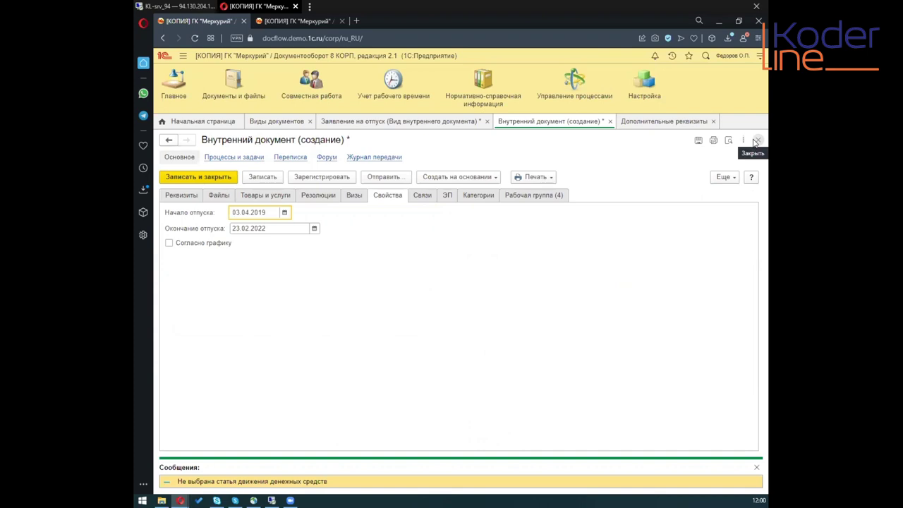
left_click(755, 141)
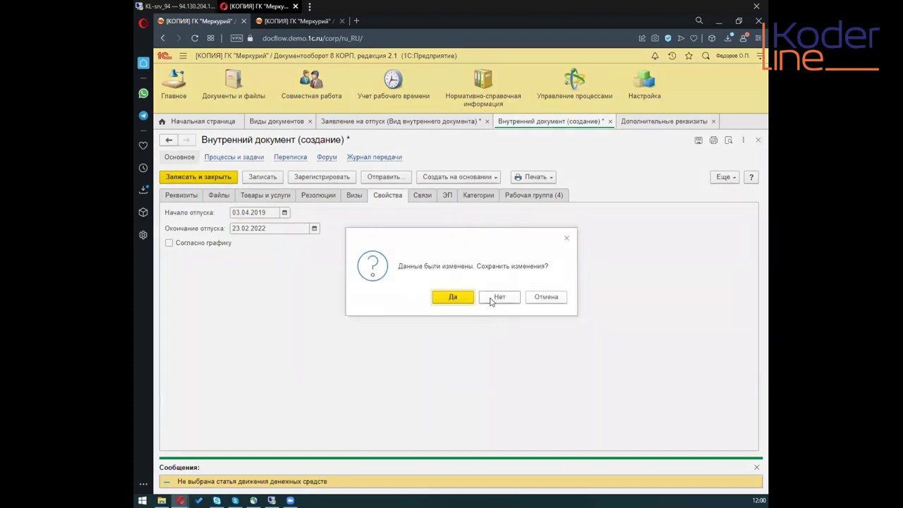
left_click(566, 239)
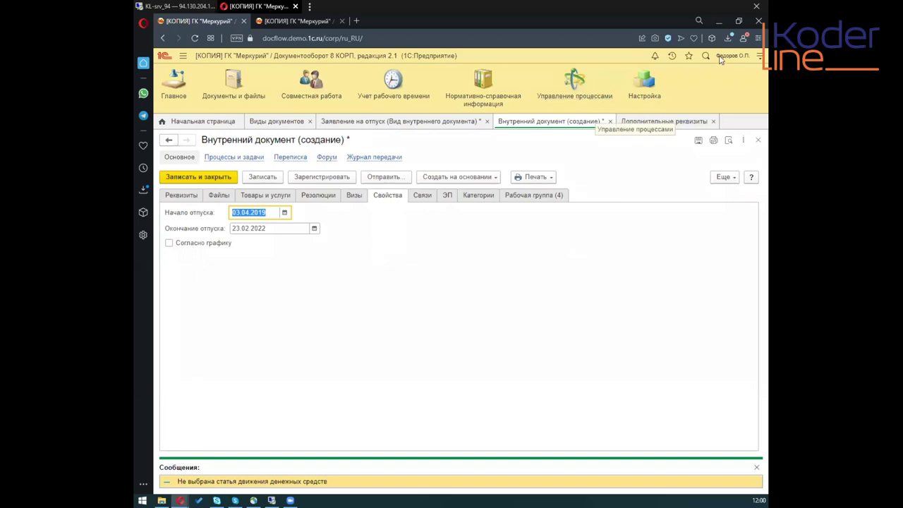
Open the user card from the document's Подготовил field and display that user's settings
left_click(178, 195)
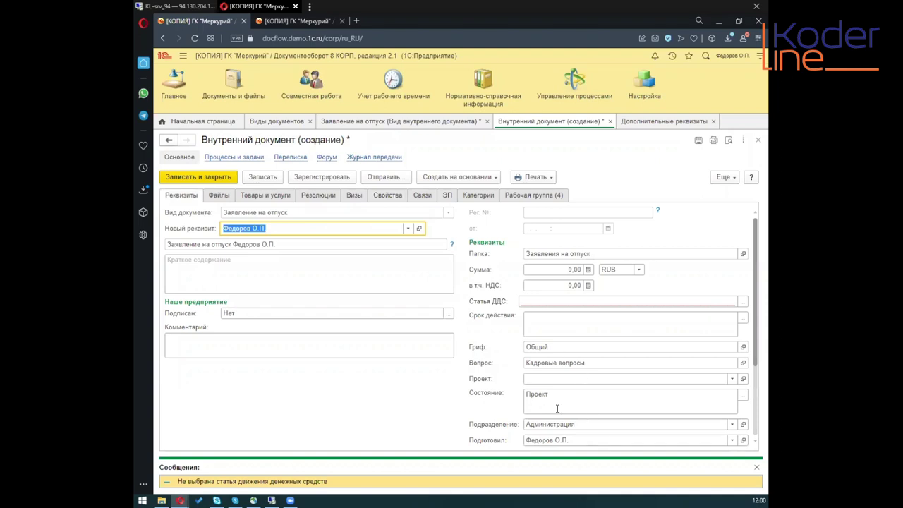
left_click(558, 440)
right_click(608, 441)
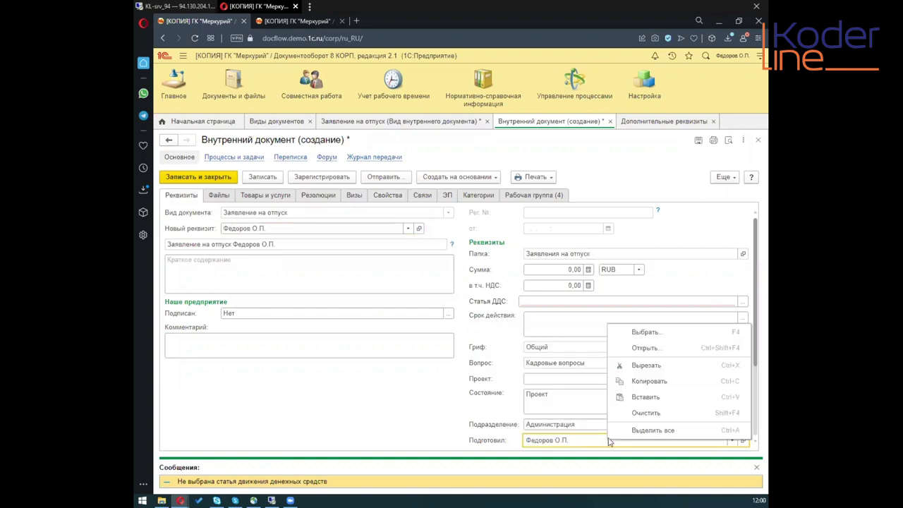
left_click(645, 348)
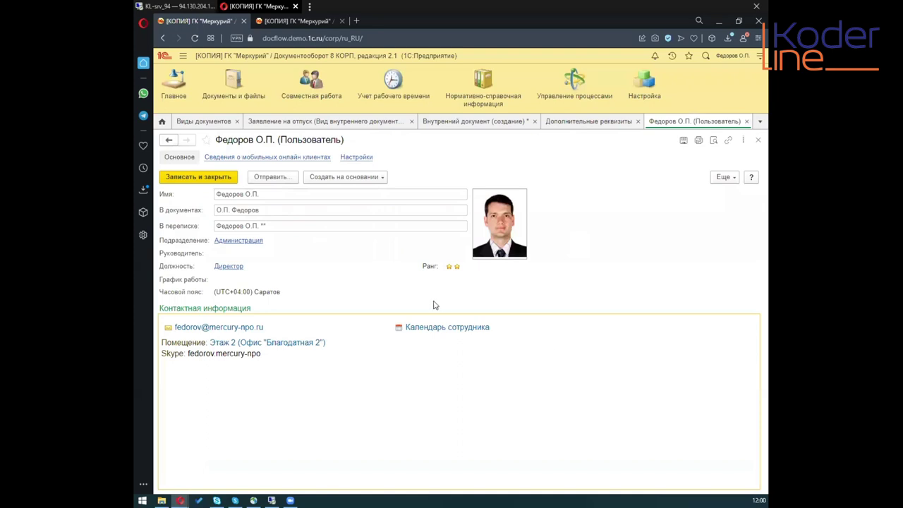
left_click(357, 158)
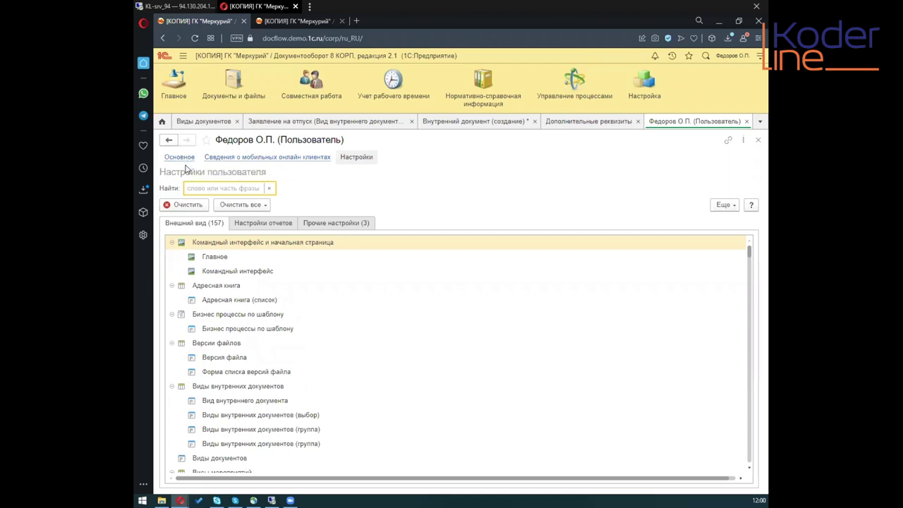
Examine the user's appearance, report and other settings, including the Главное and Командный интерфейс entries
left_click(210, 259)
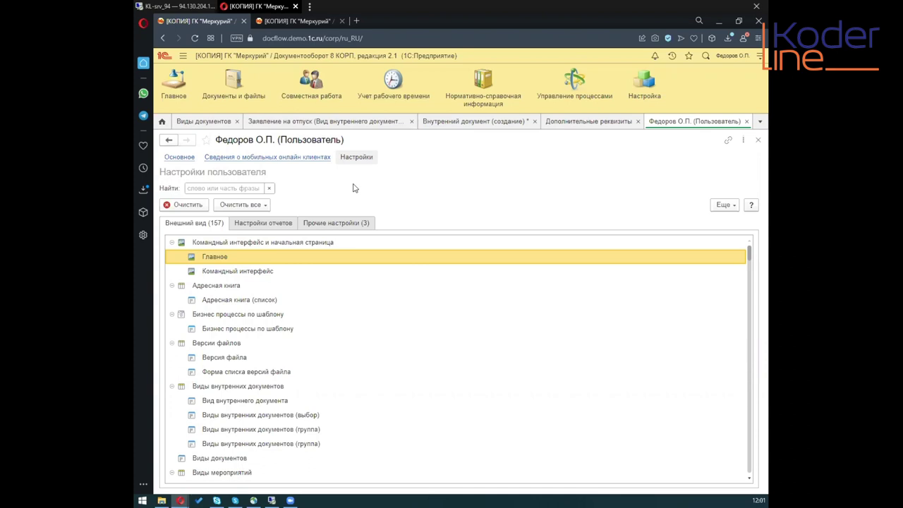
left_click(228, 273)
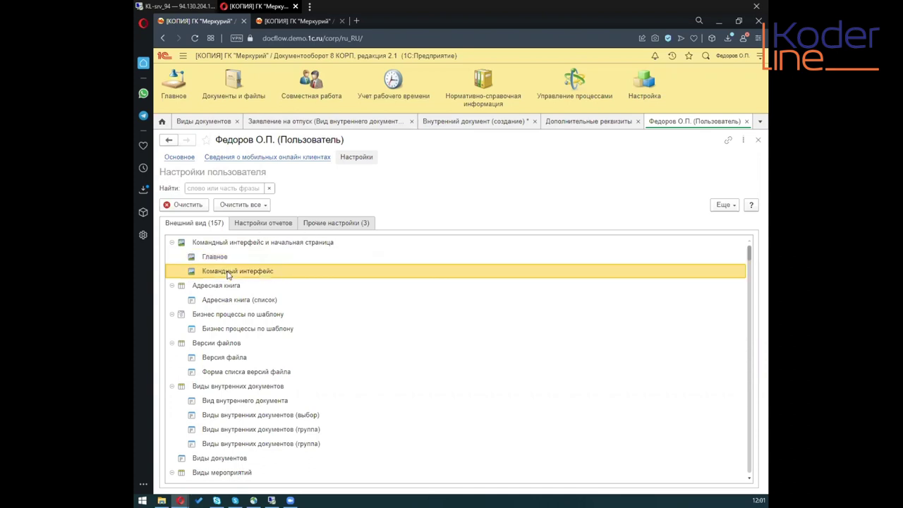
left_click(324, 223)
left_click(268, 223)
left_click(185, 223)
scroll(217, 316, "down", 5)
scroll(217, 315, "up", 5)
left_click(213, 257)
left_click(214, 273)
Look through the Документы и файлы and Совместная работа section commands and the section's navigation and action setup options
left_click(247, 100)
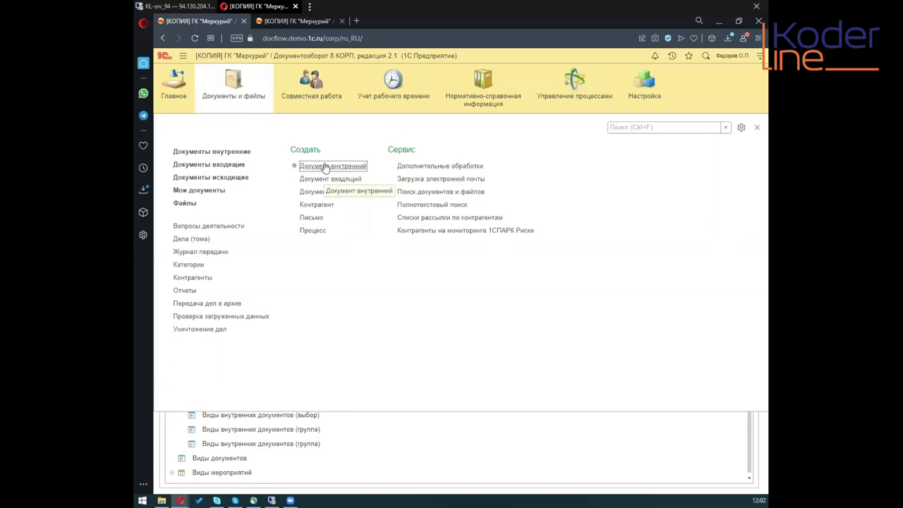
left_click(302, 98)
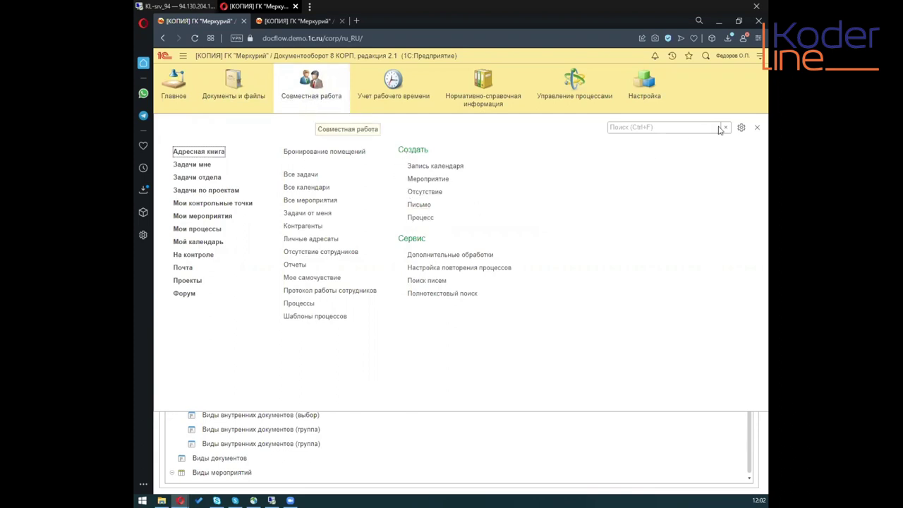
left_click(740, 127)
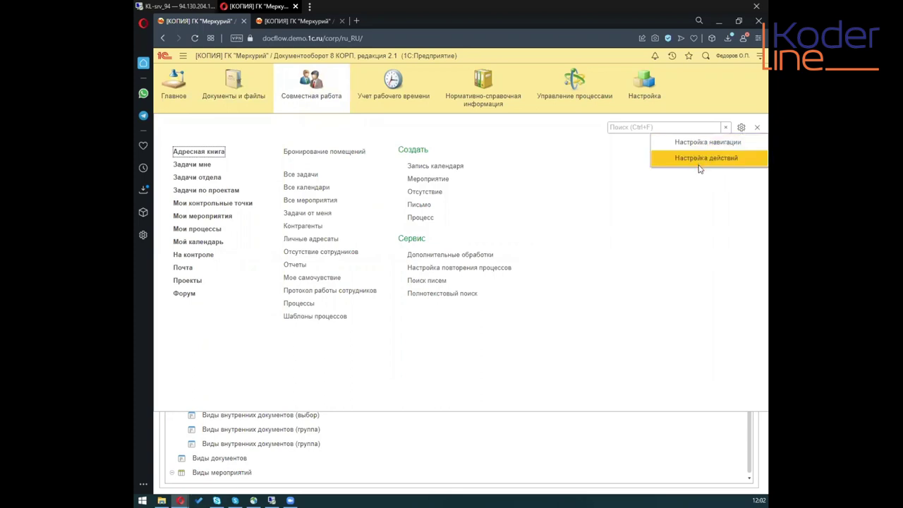
left_click(506, 198)
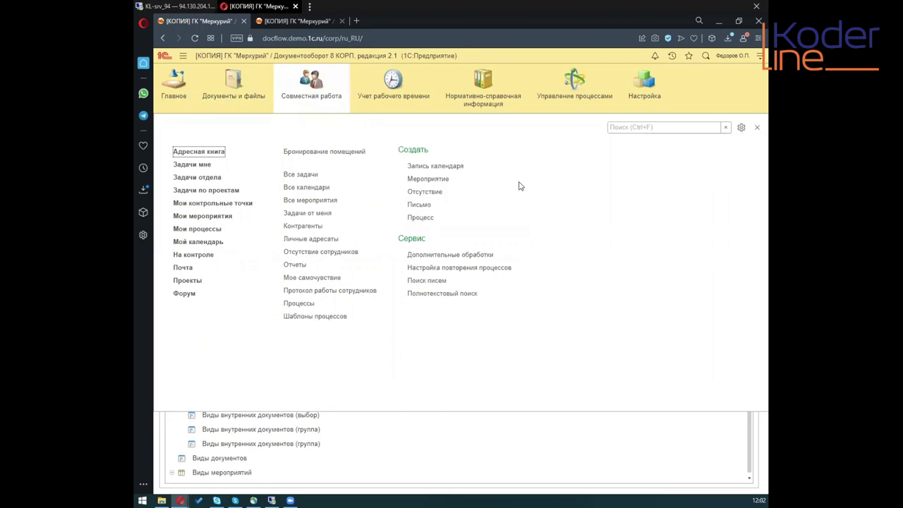
left_click(756, 130)
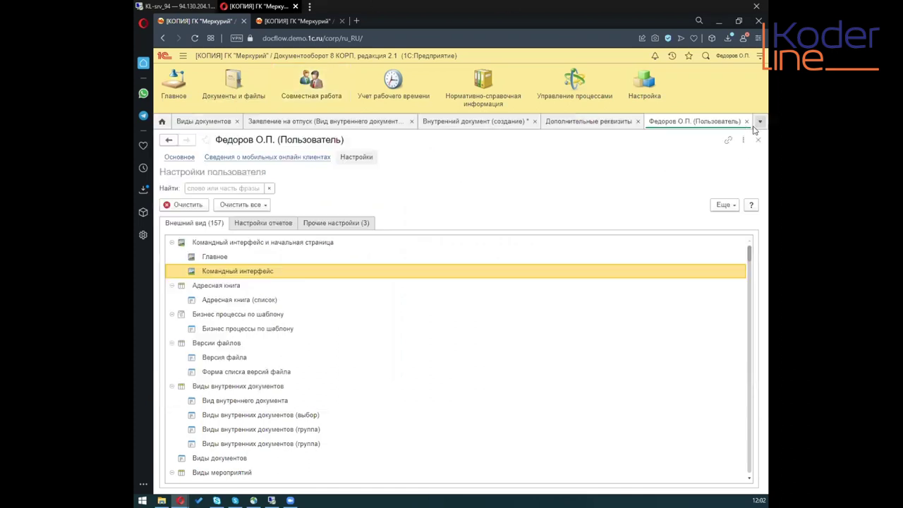
Try to open the Командный интерфейс entry in the user's appearance settings
double_click(241, 277)
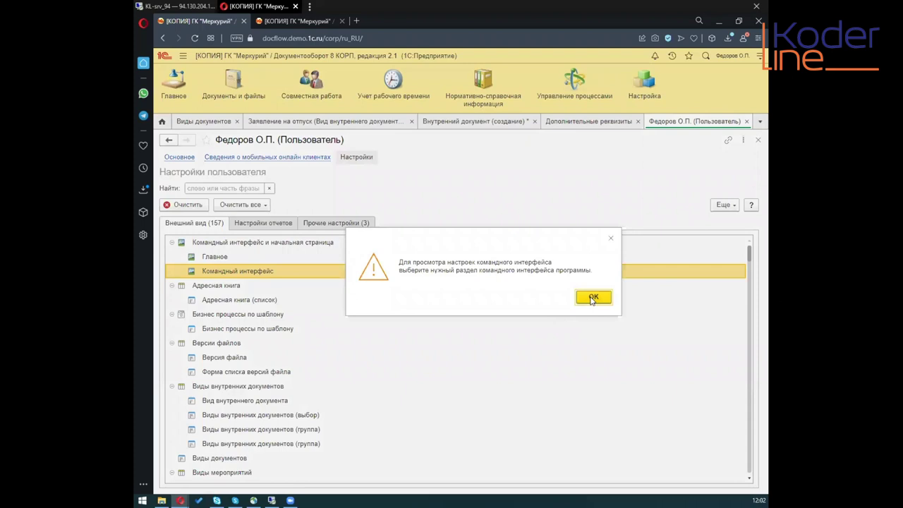
left_click(593, 298)
left_click_drag(210, 275, 209, 276)
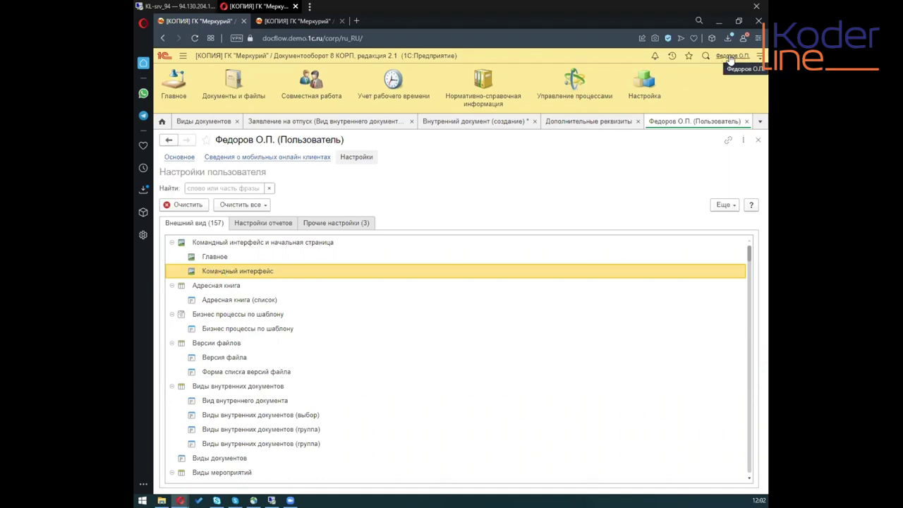
scroll(232, 310, "down", 5)
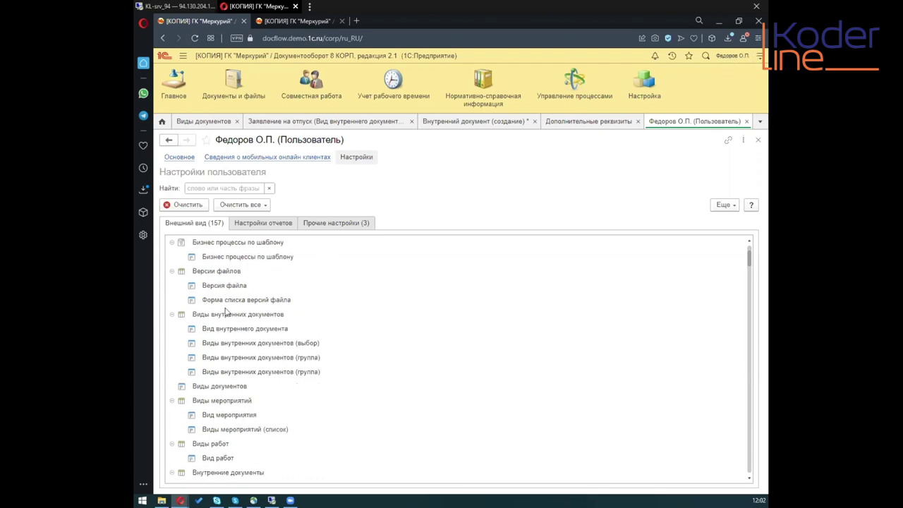
scroll(223, 321, "up", 3)
scroll(221, 324, "up", 3)
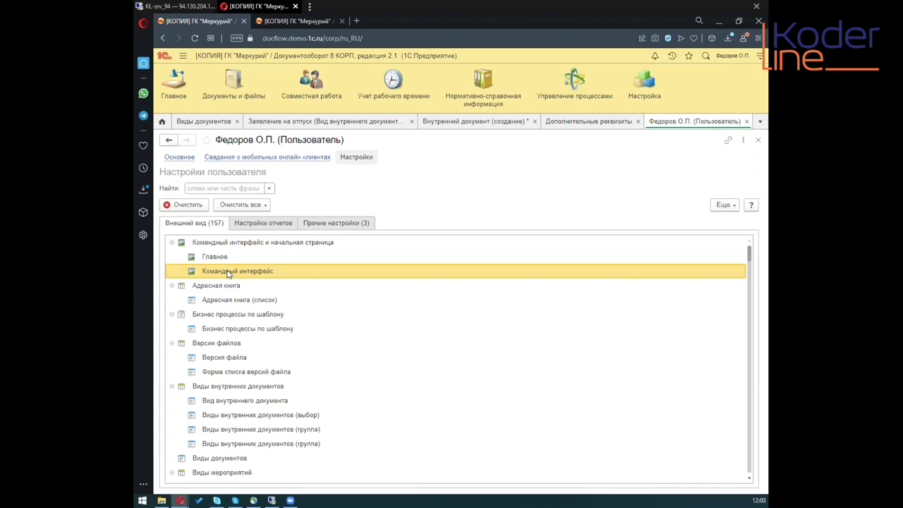
right_click(228, 274)
key("Escape")
Locate the Внутренний документ form under Внутренние документы in the user's appearance settings and try to open it
scroll(219, 276, "down", 4)
scroll(215, 277, "down", 4)
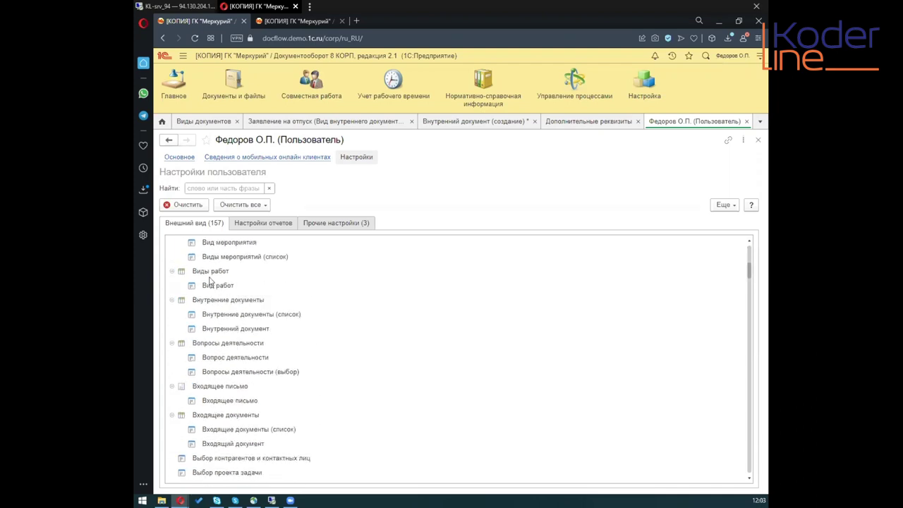
scroll(209, 281, "down", 2)
left_click(230, 372)
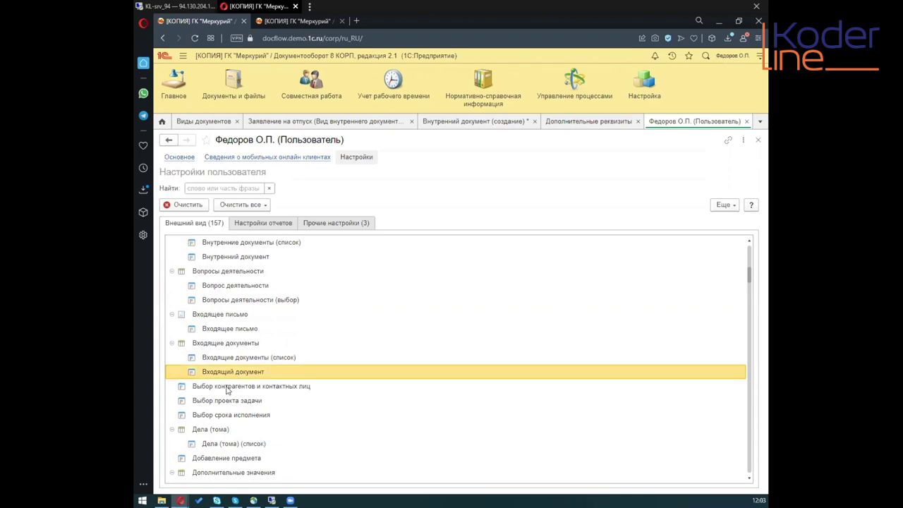
scroll(222, 344, "up", 1)
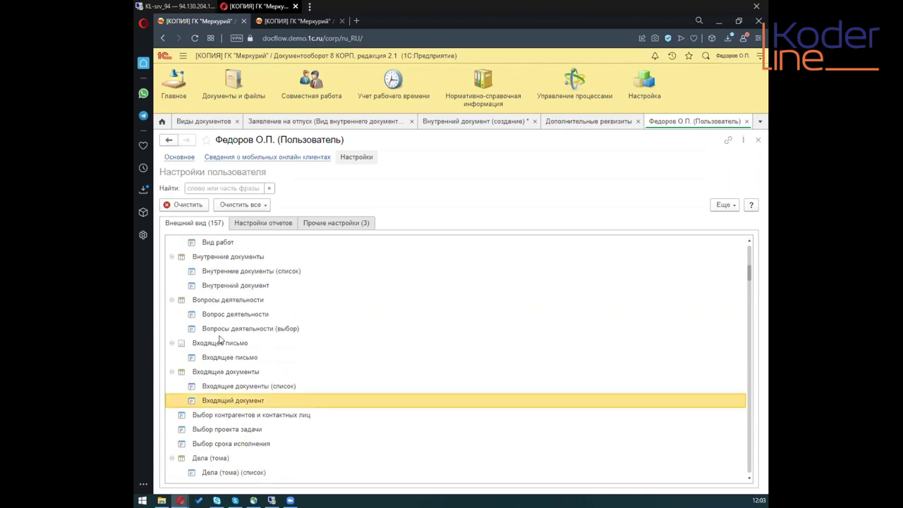
left_click(224, 286)
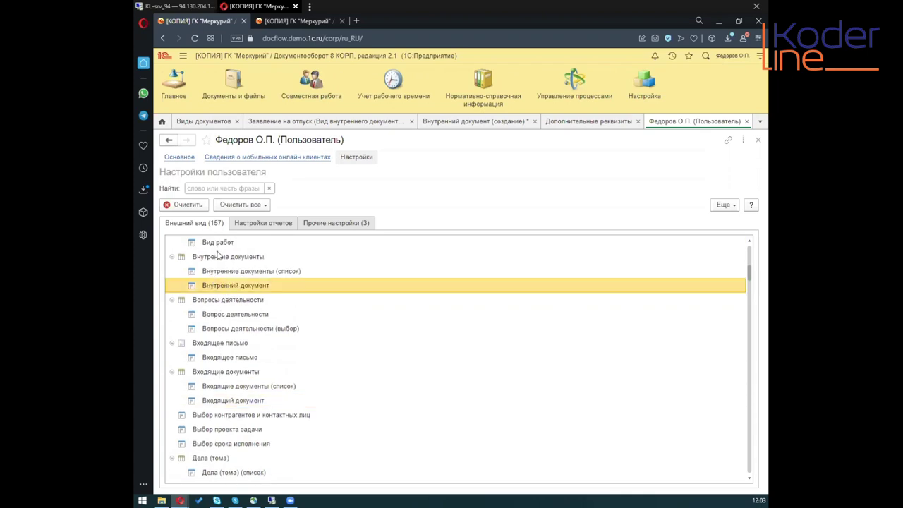
left_click(220, 257)
left_click(230, 288)
double_click(232, 286)
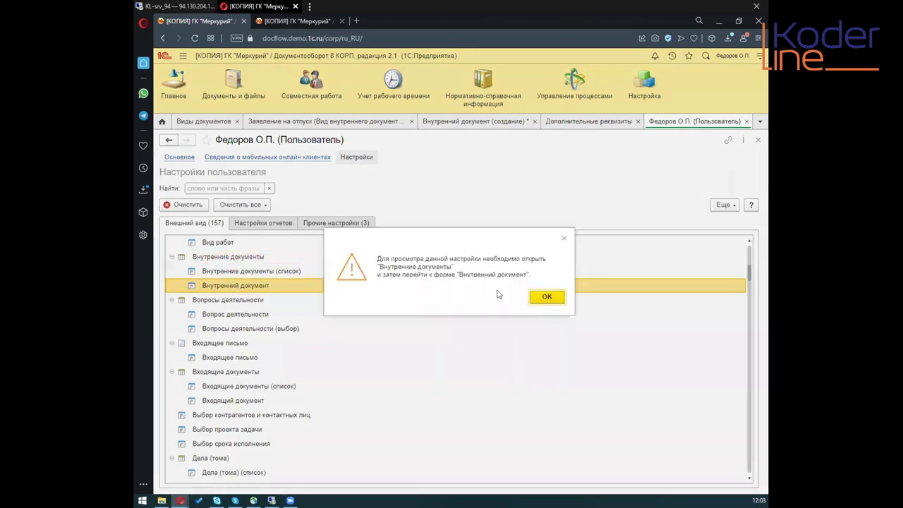
left_click(540, 295)
right_click(262, 286)
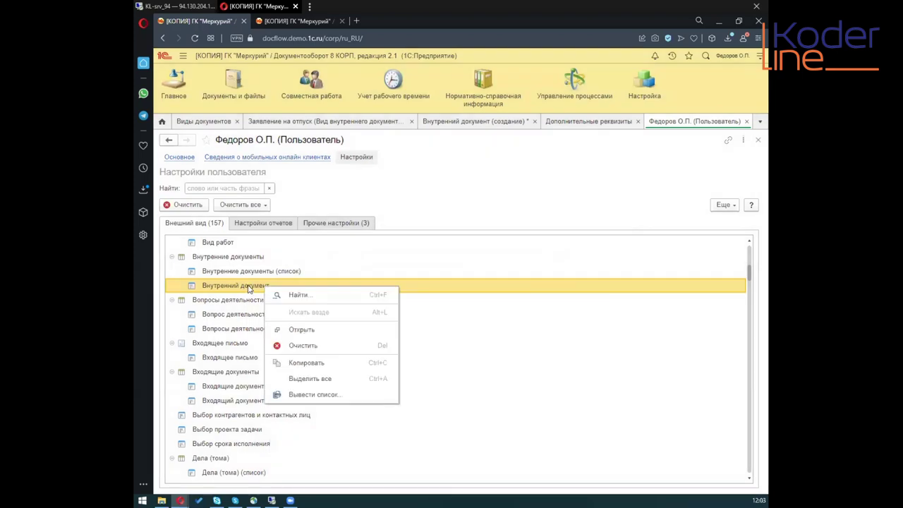
left_click(248, 288)
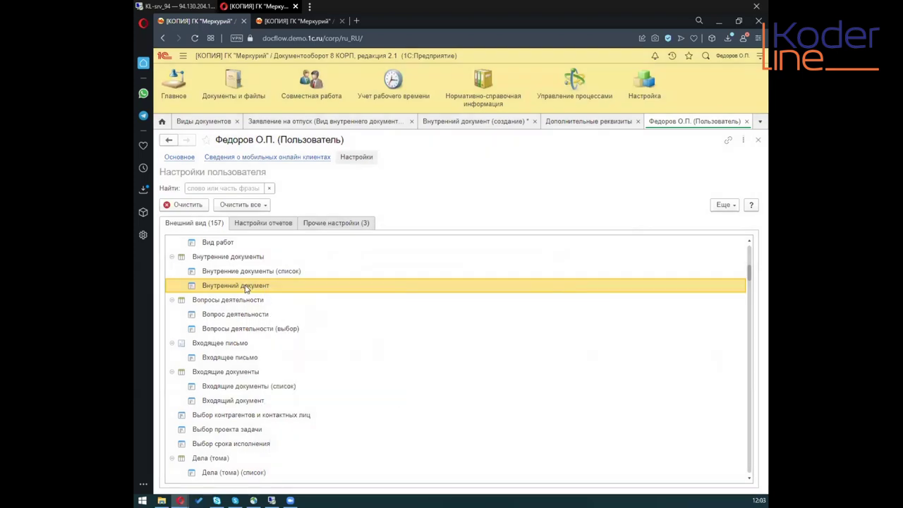
Return to the user's main details, close the card, and close the new internal document without saving its changes
left_click(177, 157)
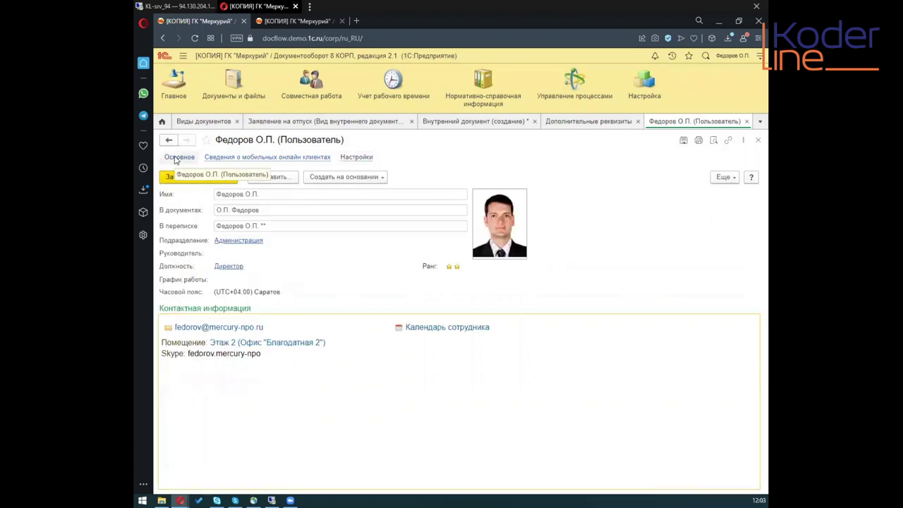
left_click(755, 143)
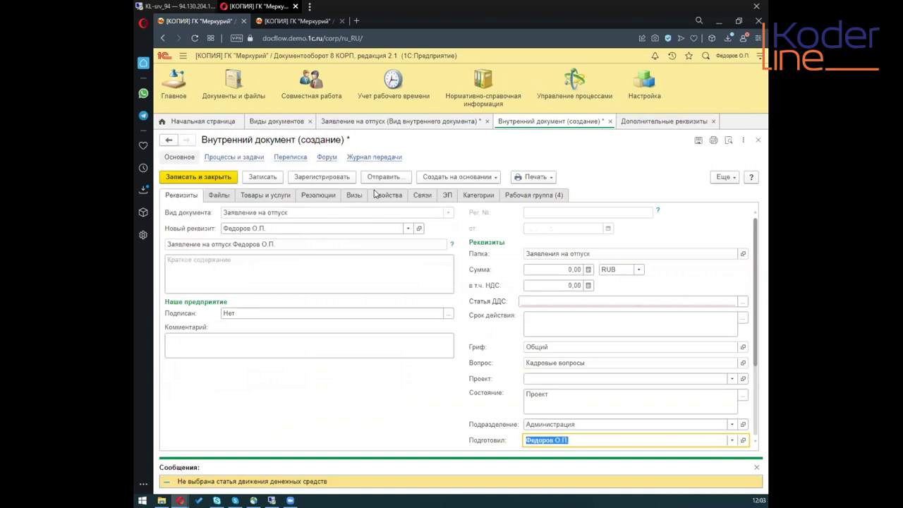
left_click(754, 143)
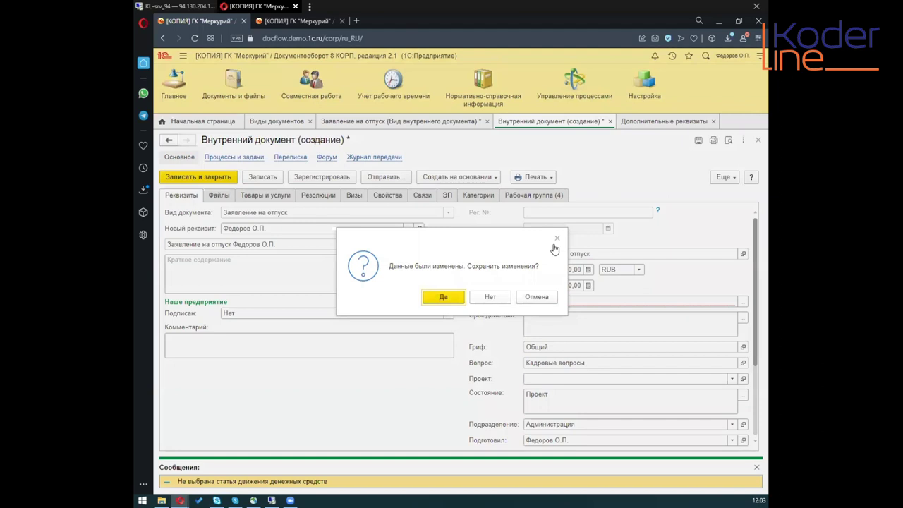
left_click(491, 298)
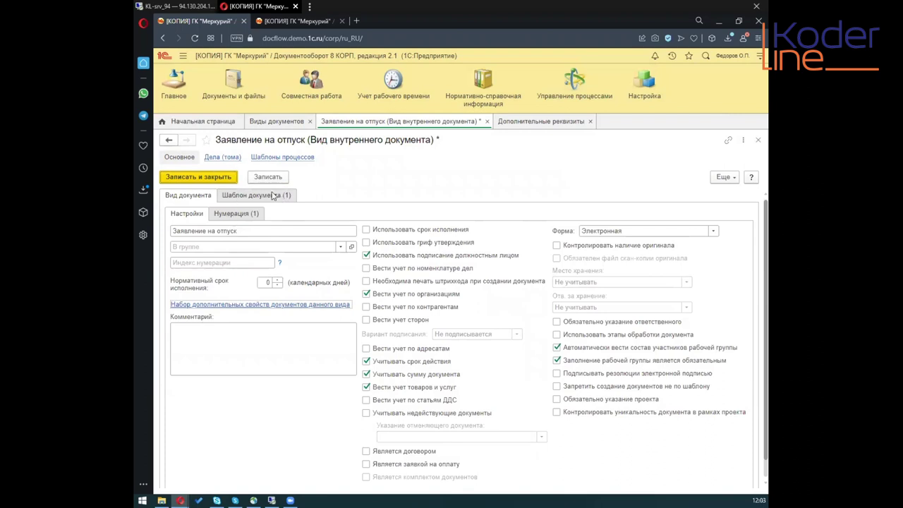
Add the file Документ Microsoft Word.docx from the Документы folder to the Заявление на отпуск document template
left_click(260, 196)
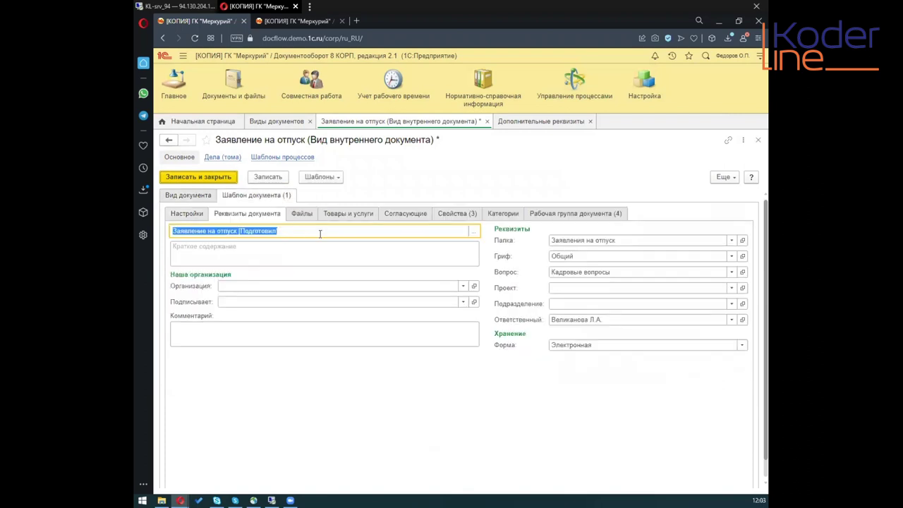
left_click(302, 215)
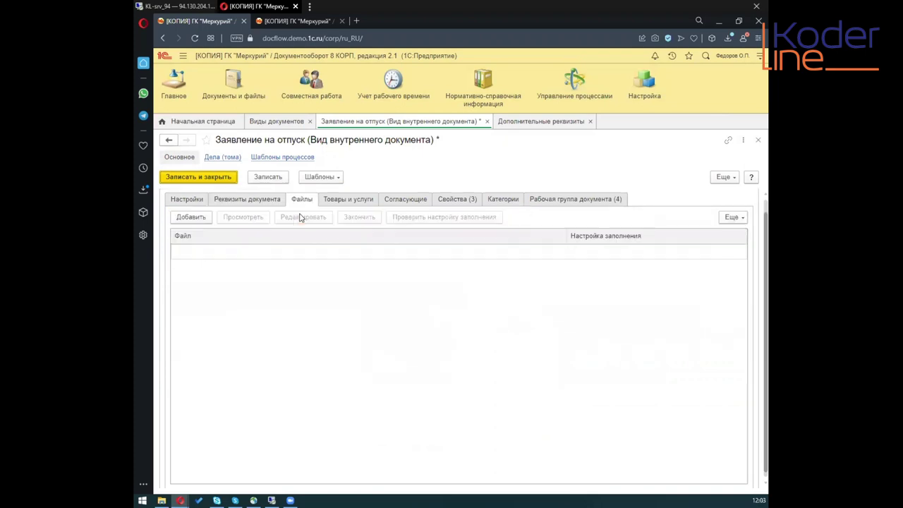
left_click(193, 219)
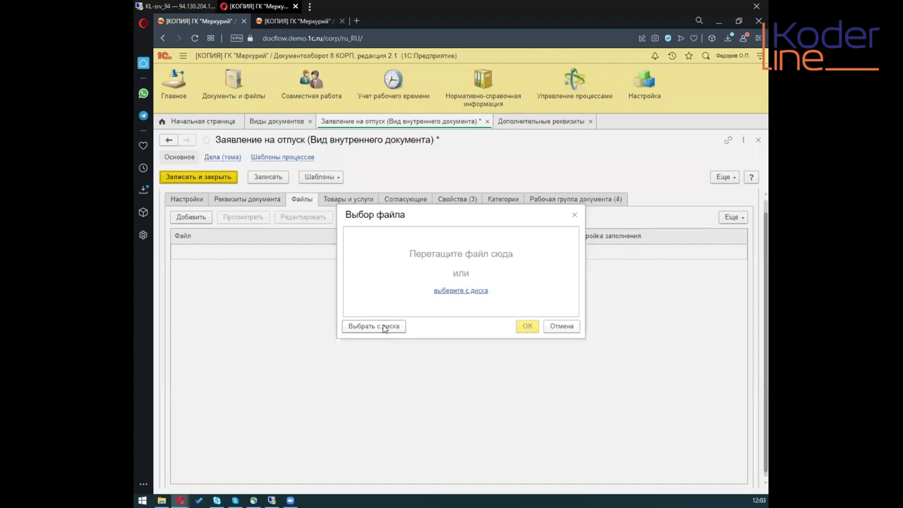
left_click_drag(406, 221, 384, 308)
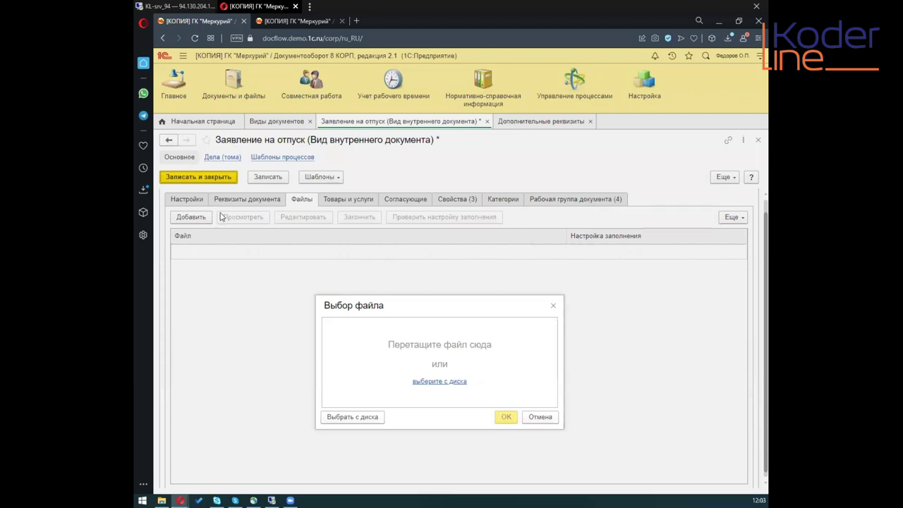
left_click(341, 416)
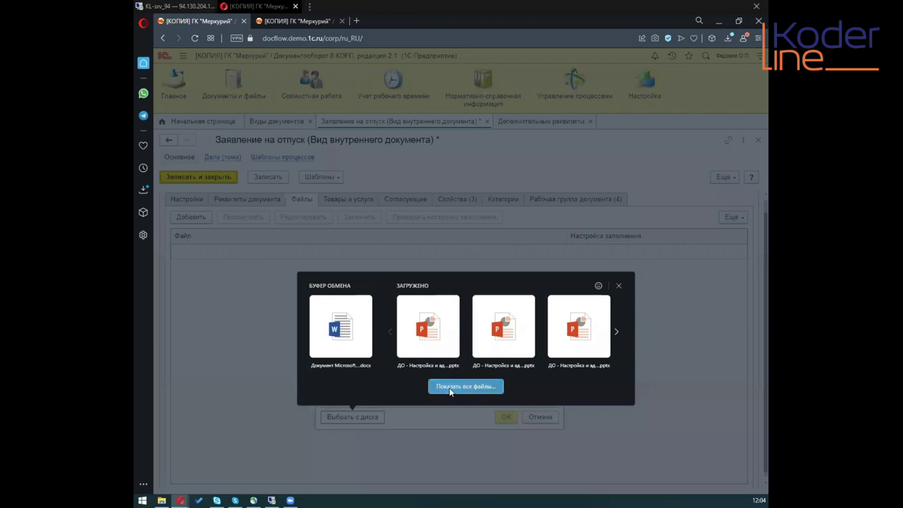
left_click(459, 387)
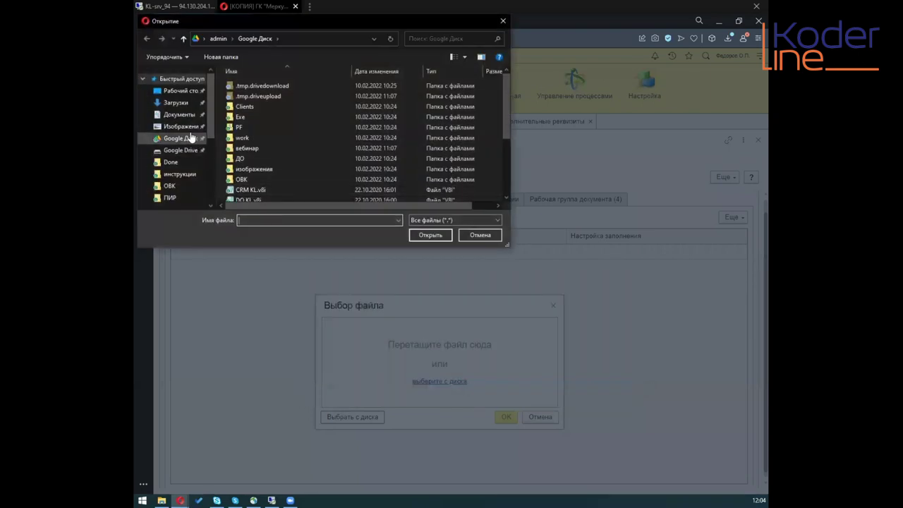
left_click(177, 115)
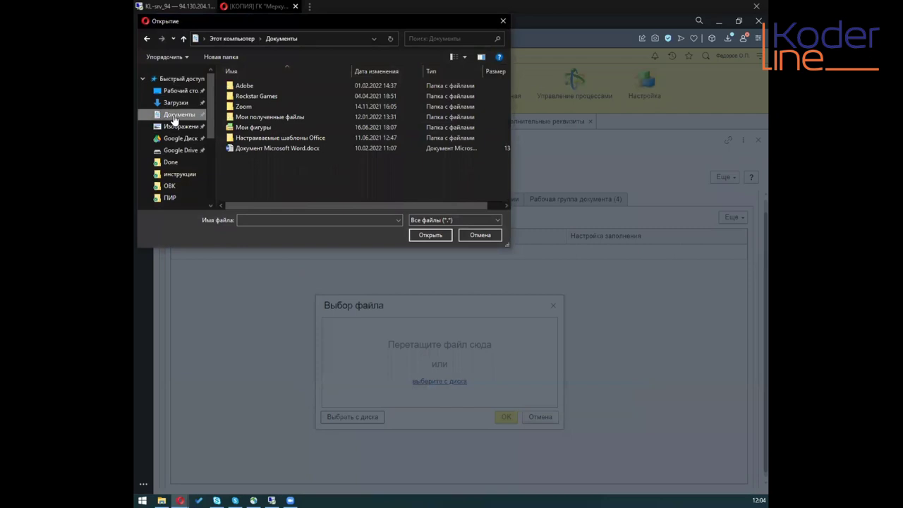
left_click(272, 148)
left_click(427, 236)
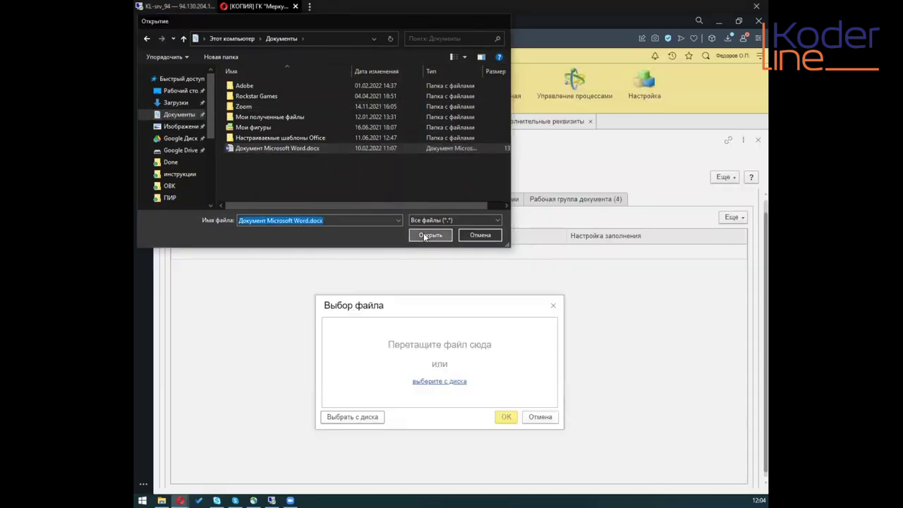
left_click(506, 416)
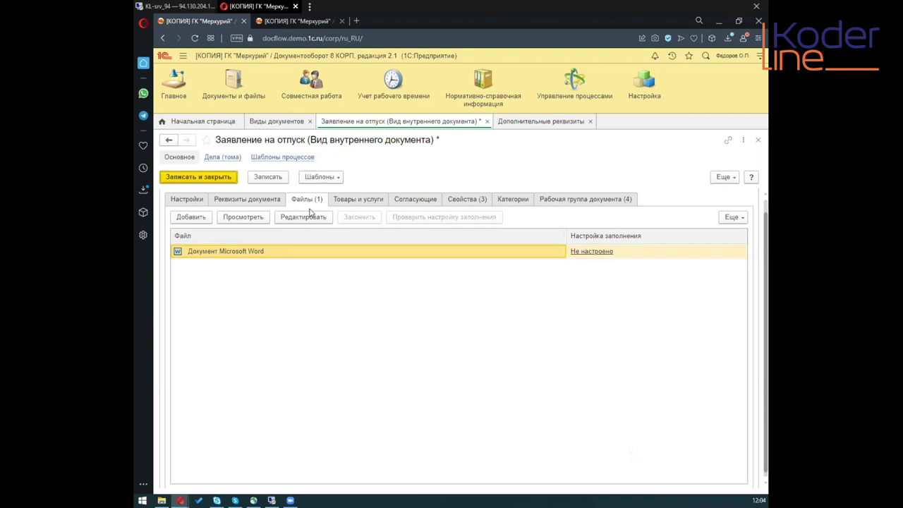
Take the template's attached Документ Microsoft Word file for editing and open the downloaded copy in a maximized Word window
left_click(315, 254)
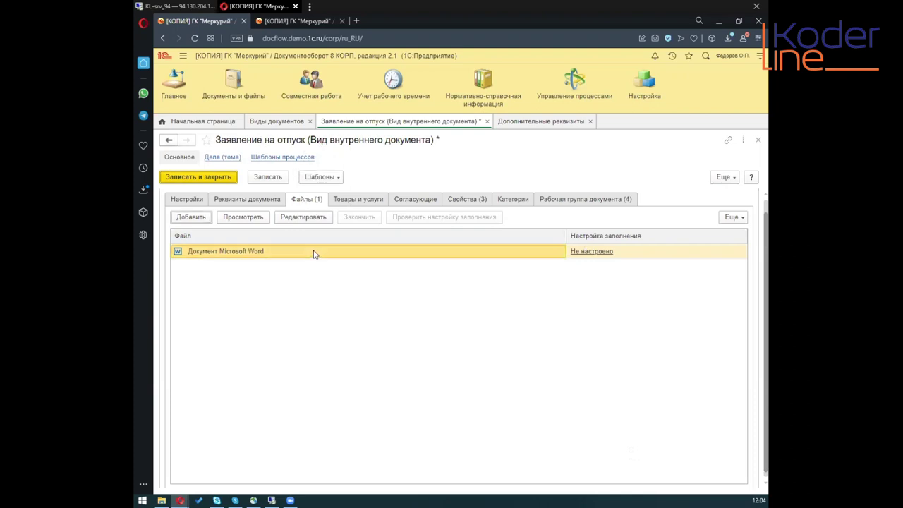
left_click(323, 202)
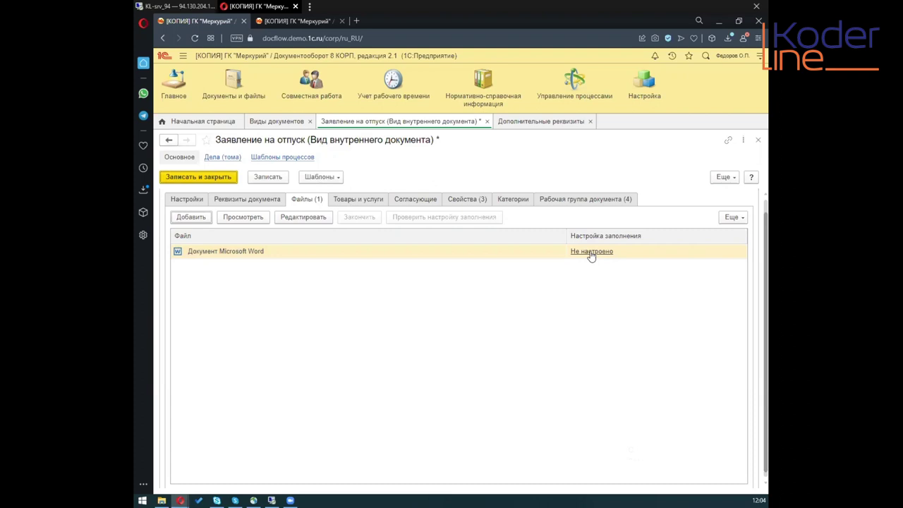
left_click(506, 253)
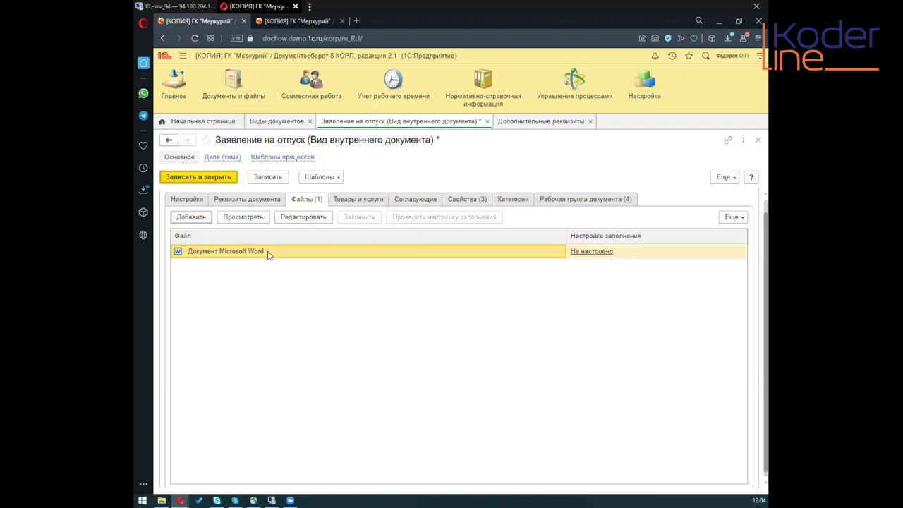
left_click(301, 220)
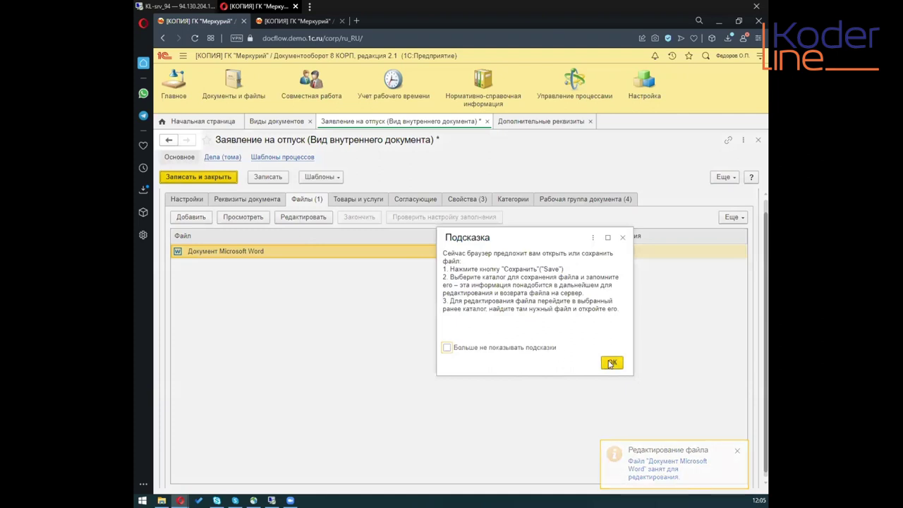
left_click(611, 363)
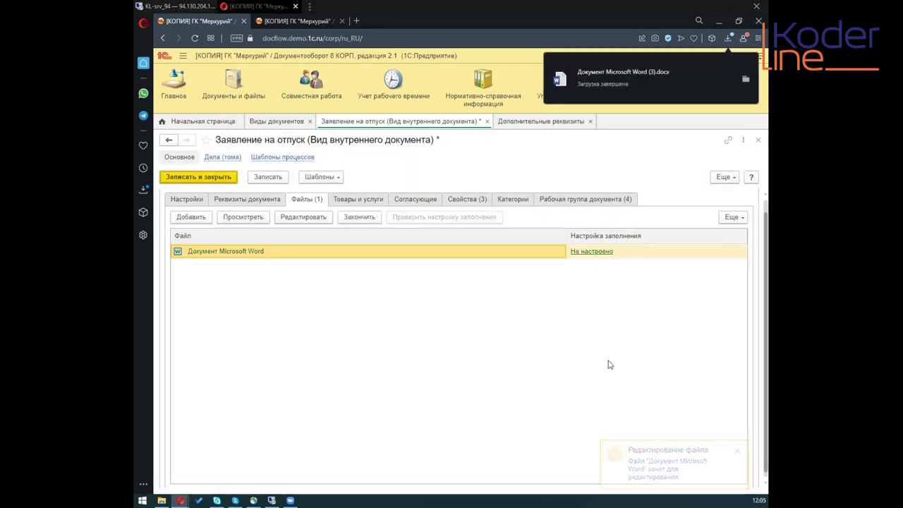
left_click(601, 83)
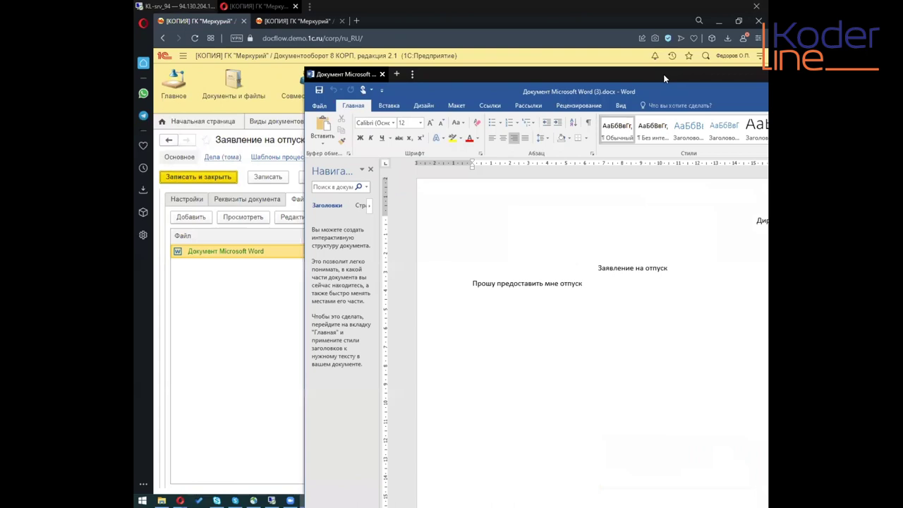
left_click_drag(663, 74, 498, 77)
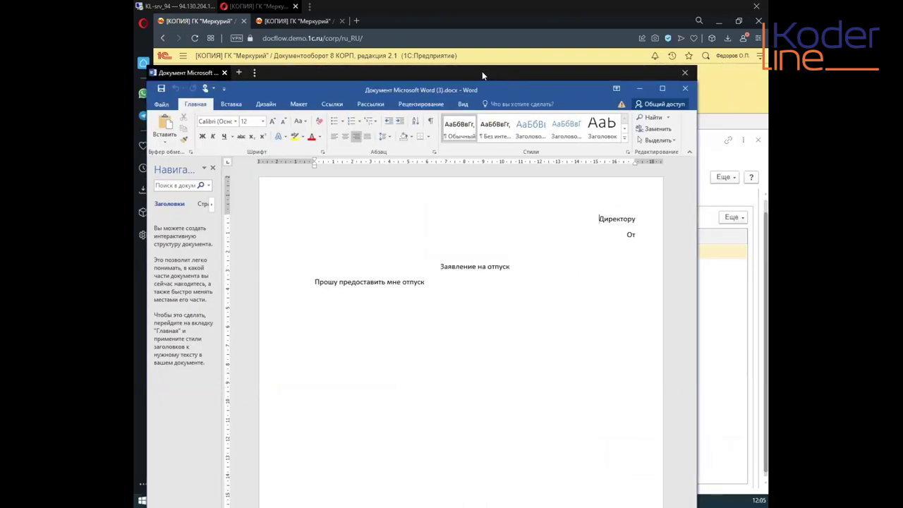
double_click(481, 72)
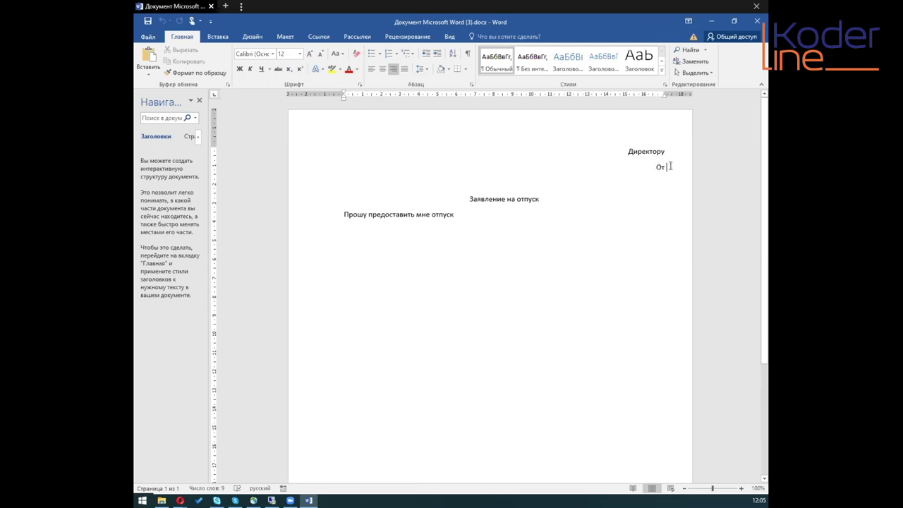
Review the leave application text and add 123 after the word От
left_click_drag(619, 135, 674, 274)
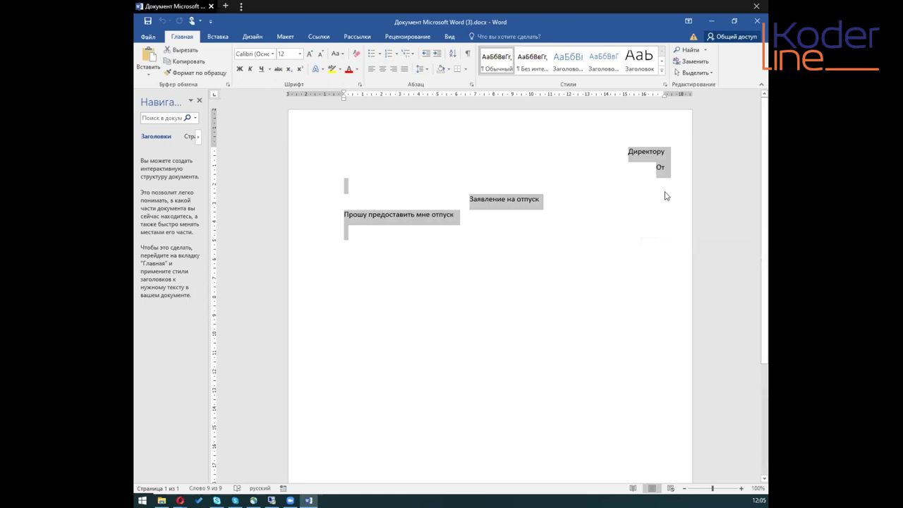
left_click(667, 187)
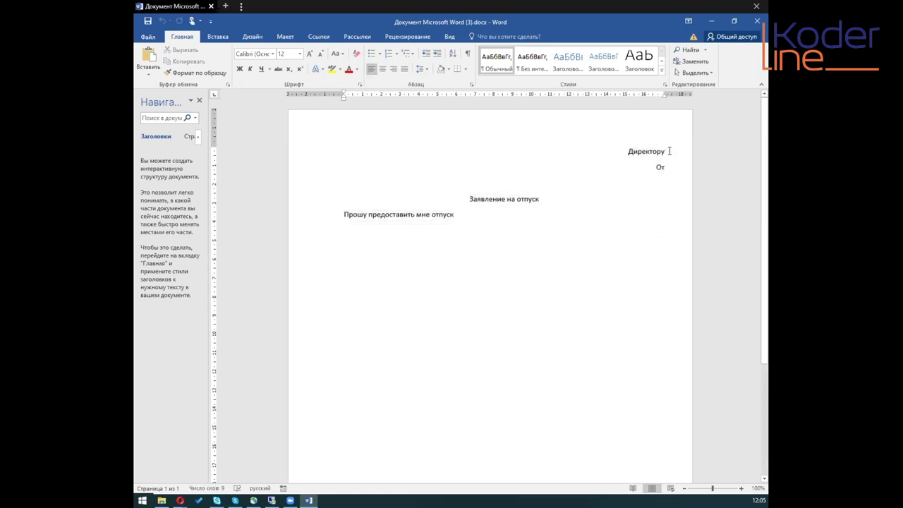
left_click(669, 151)
left_click(476, 216)
left_click(666, 166)
left_click(667, 167)
type("123")
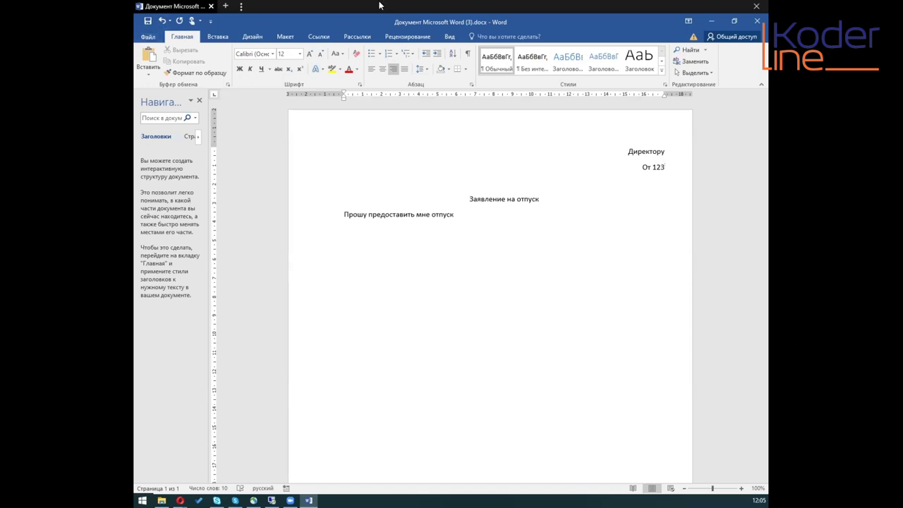
Open the Word options at the ribbon customization settings
left_click(147, 39)
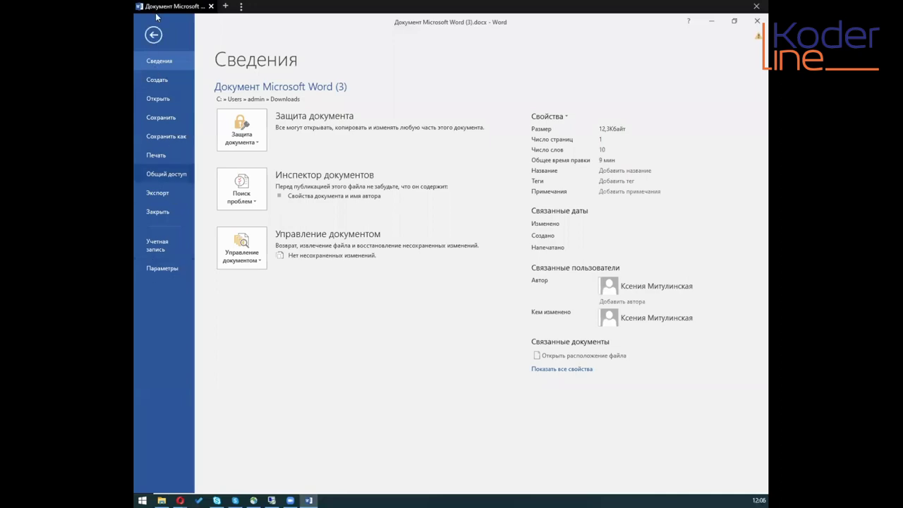
left_click(150, 37)
left_click(150, 39)
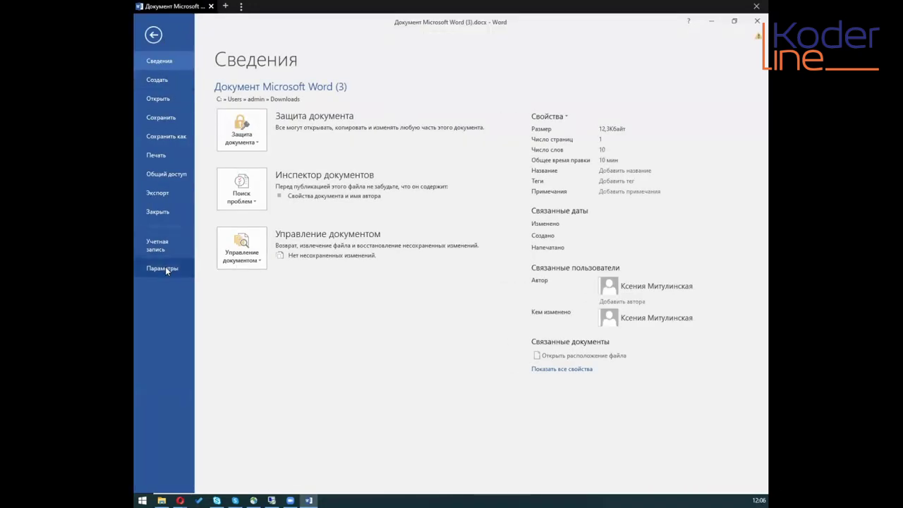
left_click(165, 267)
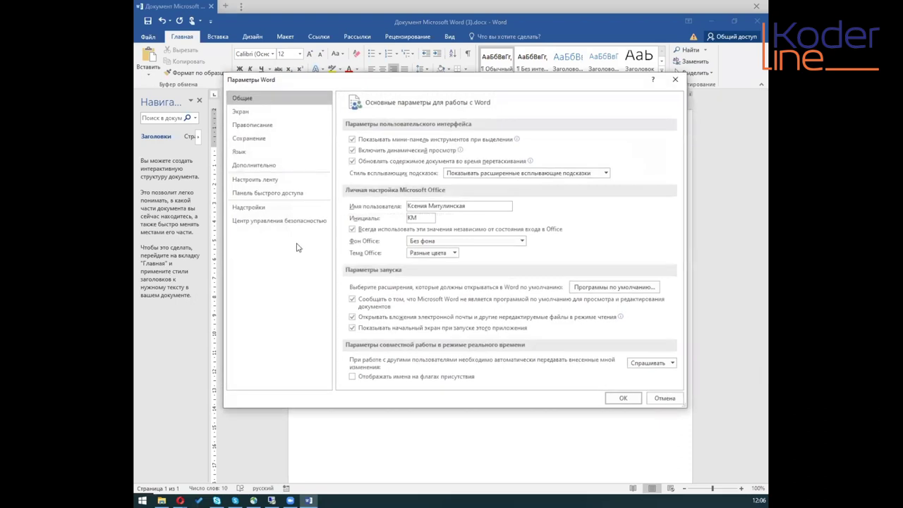
left_click_drag(309, 83, 301, 89)
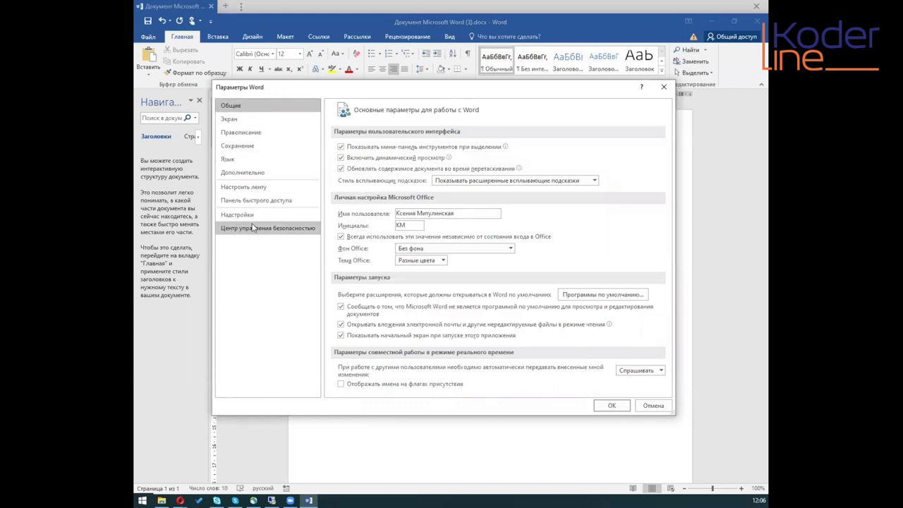
left_click(243, 187)
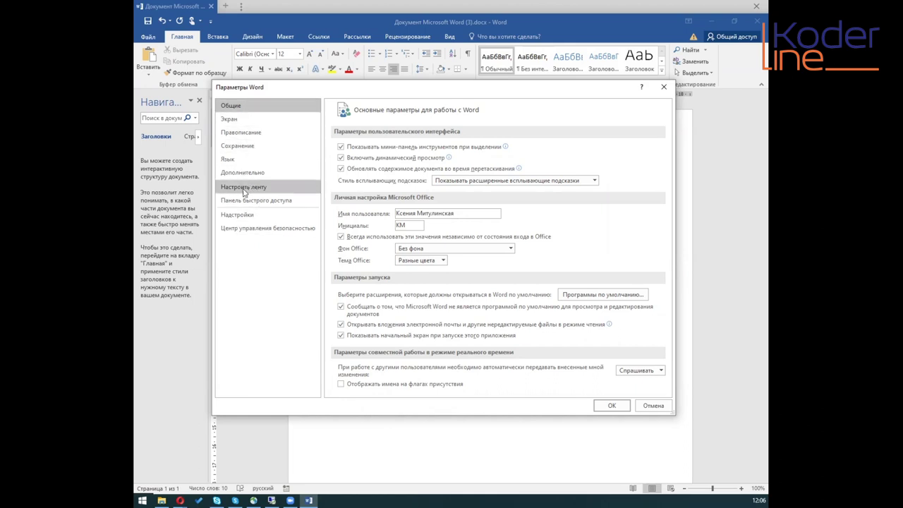